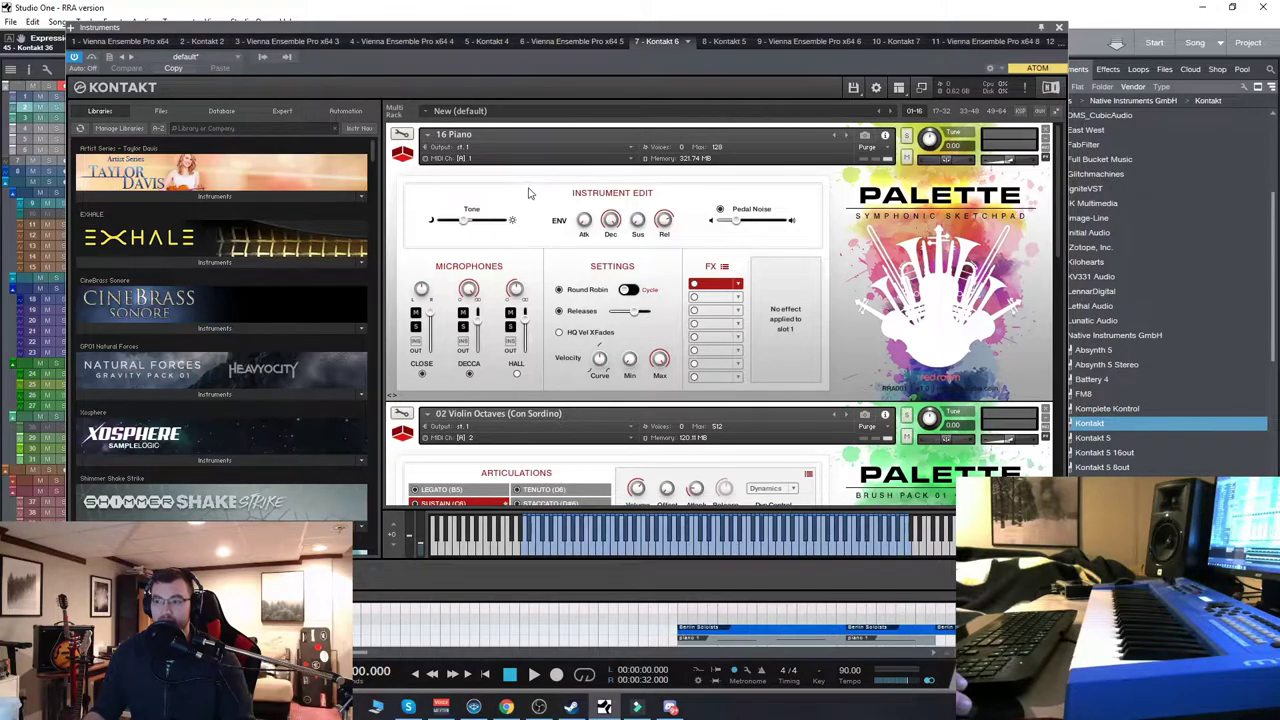
Close the Kontakt instrument window and look over the song's tracks in the arrangement.
{"action": "left_click", "coordinate": [1060, 27]}
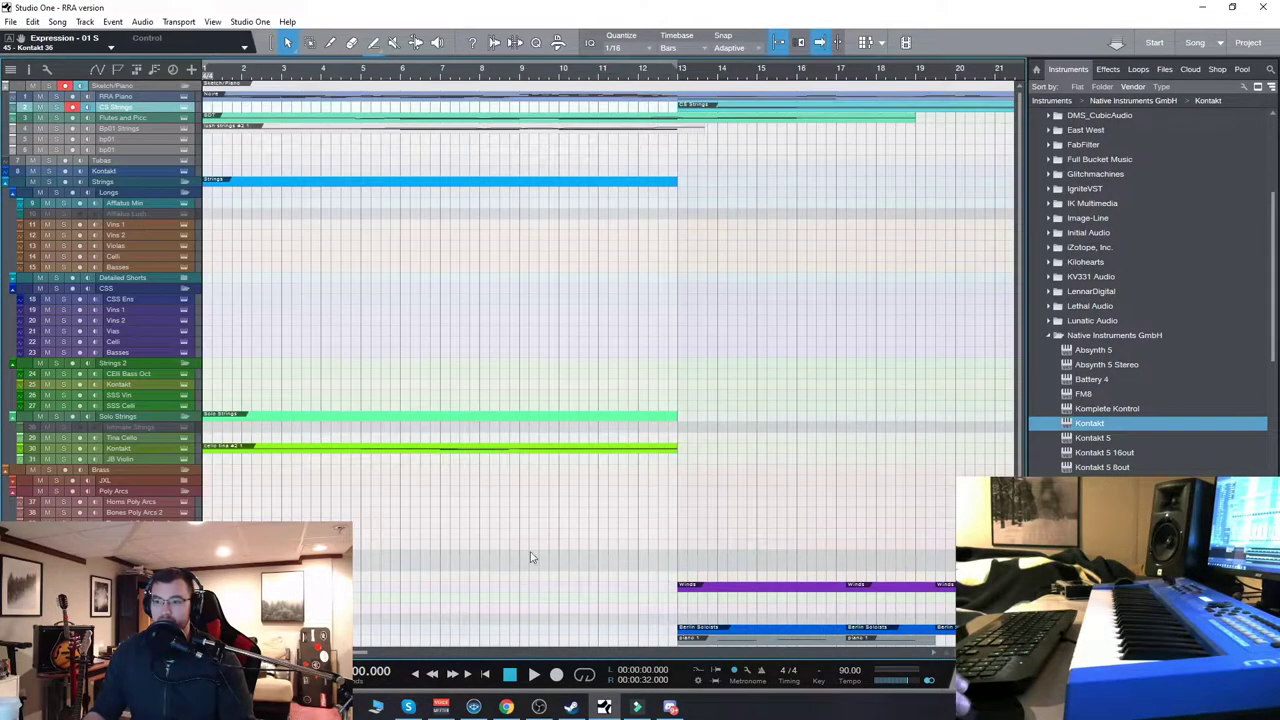
{"action": "scroll", "coordinate": [595, 452], "scroll_direction": "down", "scroll_amount": 2}
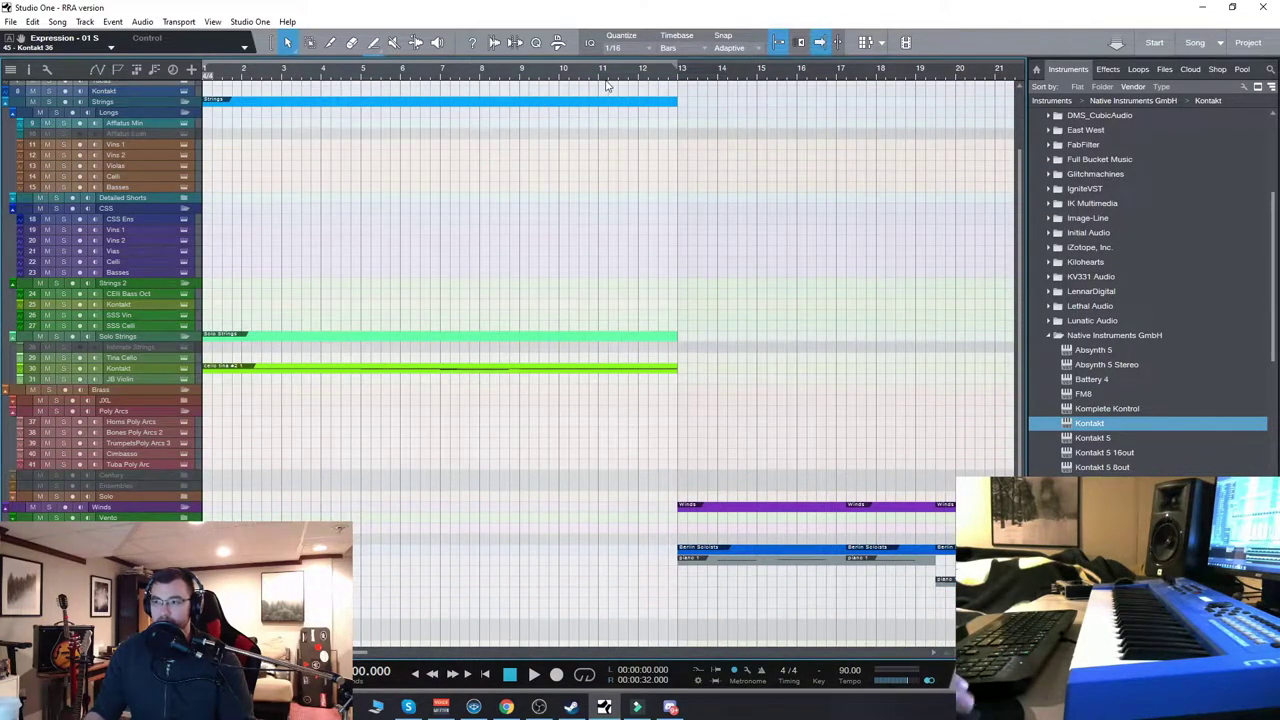
{"action": "scroll", "coordinate": [371, 452], "scroll_direction": "up", "scroll_amount": 2}
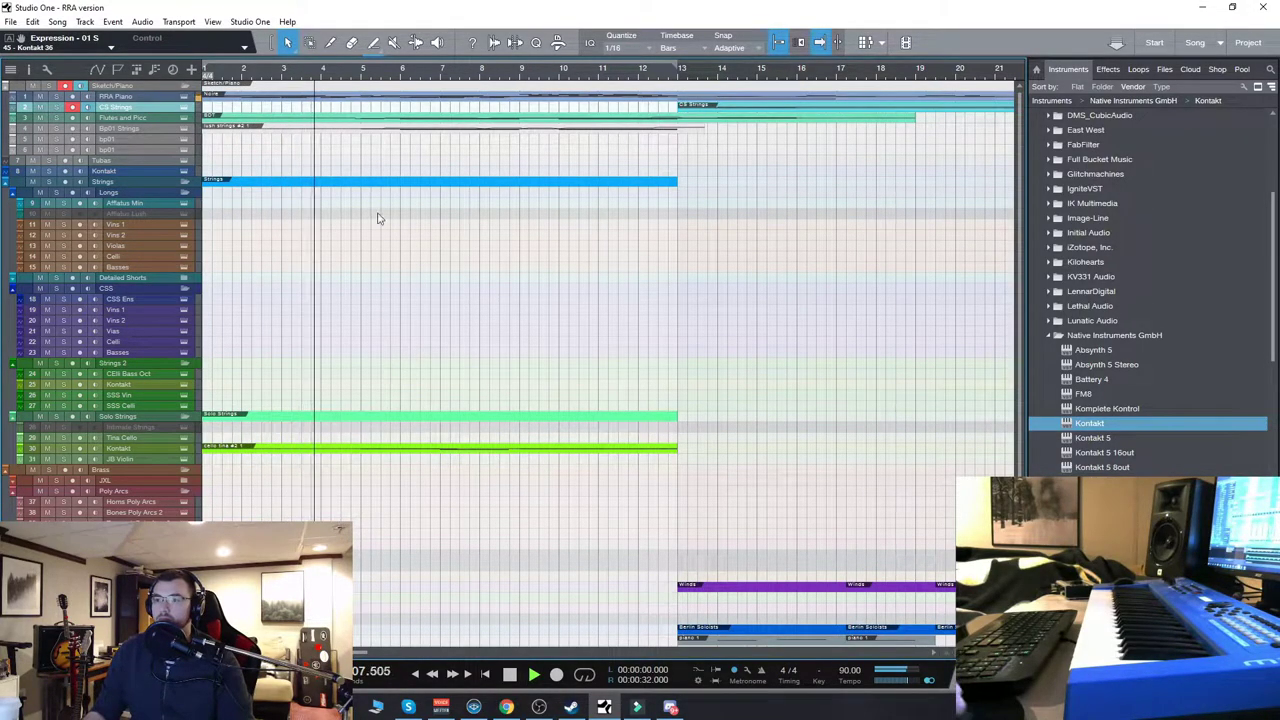
Open the RRA Piano part in the note editor, show its full length, and dock the editor beneath the arrangement.
{"action": "double_click", "coordinate": [395, 102]}
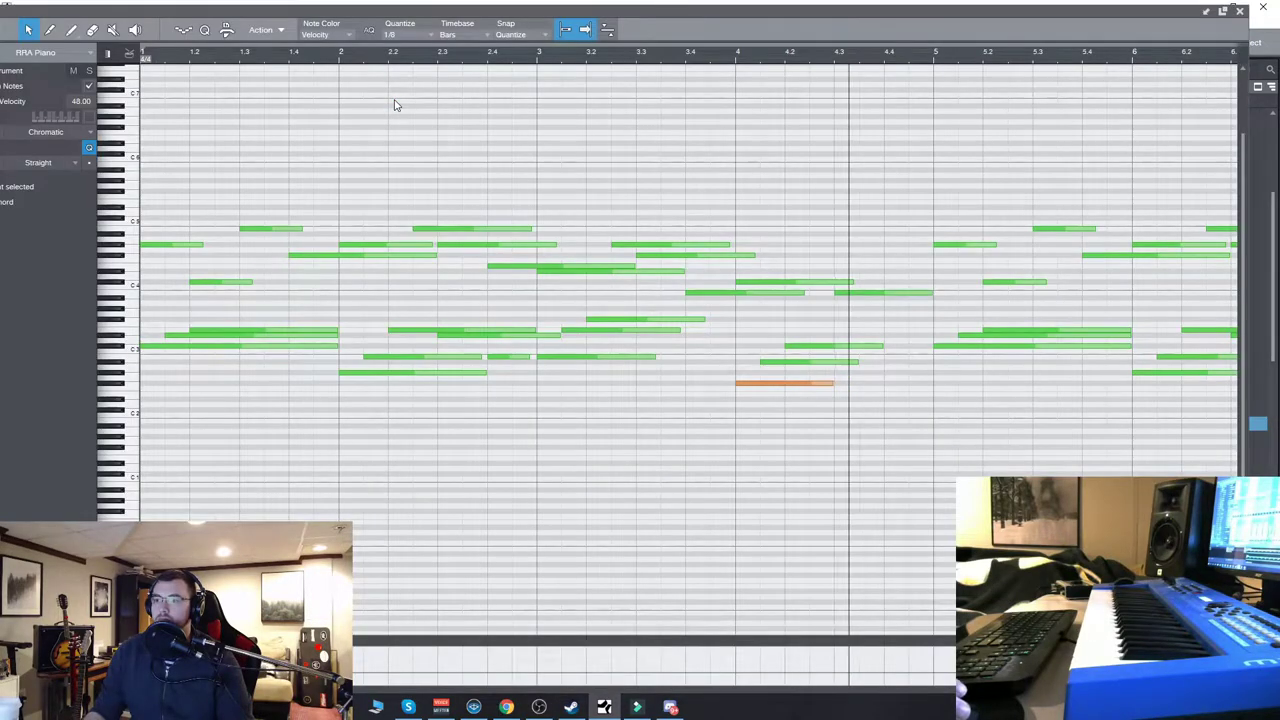
{"action": "key", "text": "w"}
{"action": "key", "text": "w"}
{"action": "key", "text": "w"}
{"action": "key", "text": "w"}
{"action": "key", "text": "w"}
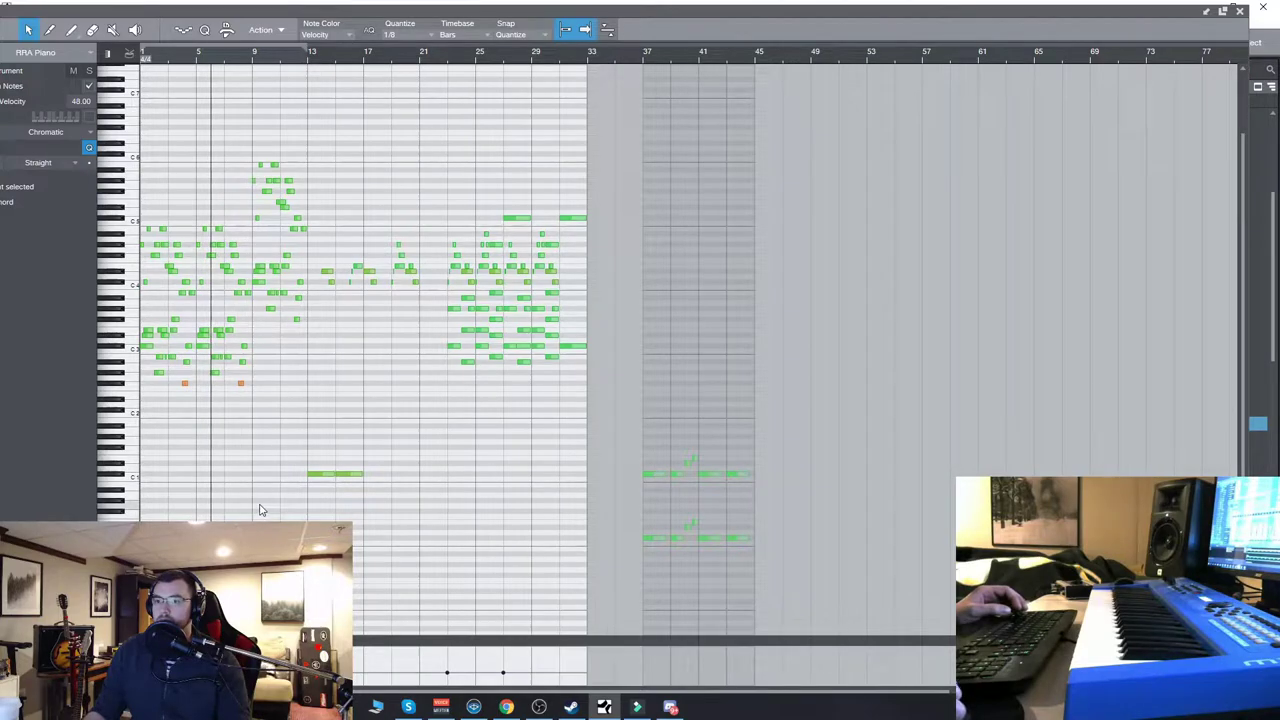
{"action": "left_click", "coordinate": [1209, 14]}
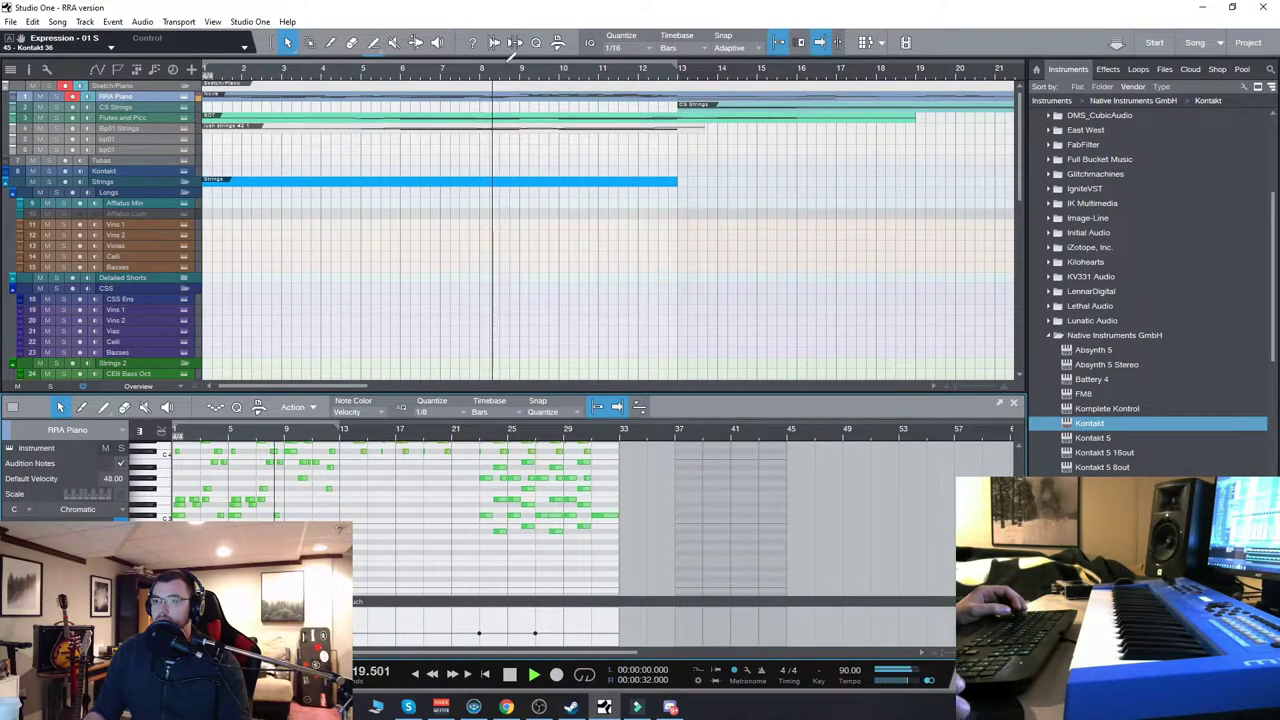
Show the notes of the Bp01 Strings part in the docked note editor and inspect them.
{"action": "left_click", "coordinate": [520, 132]}
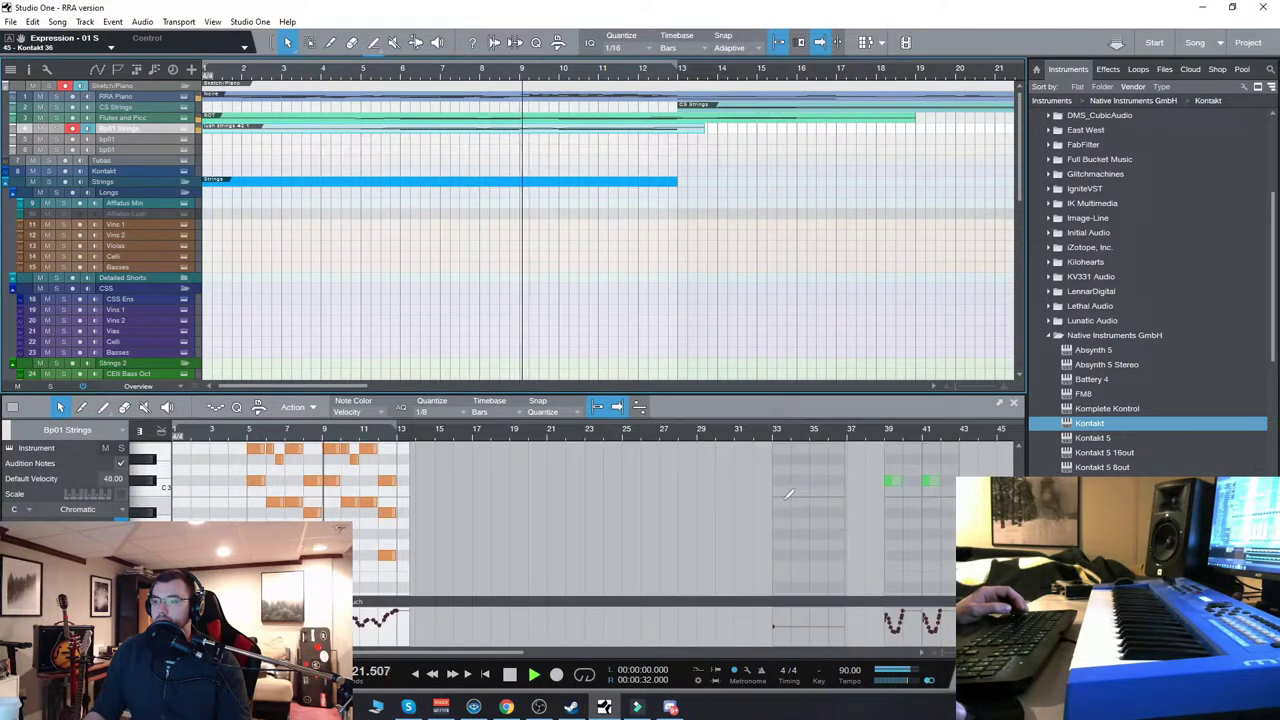
{"action": "key", "text": "e"}
{"action": "key", "text": "shift+e"}
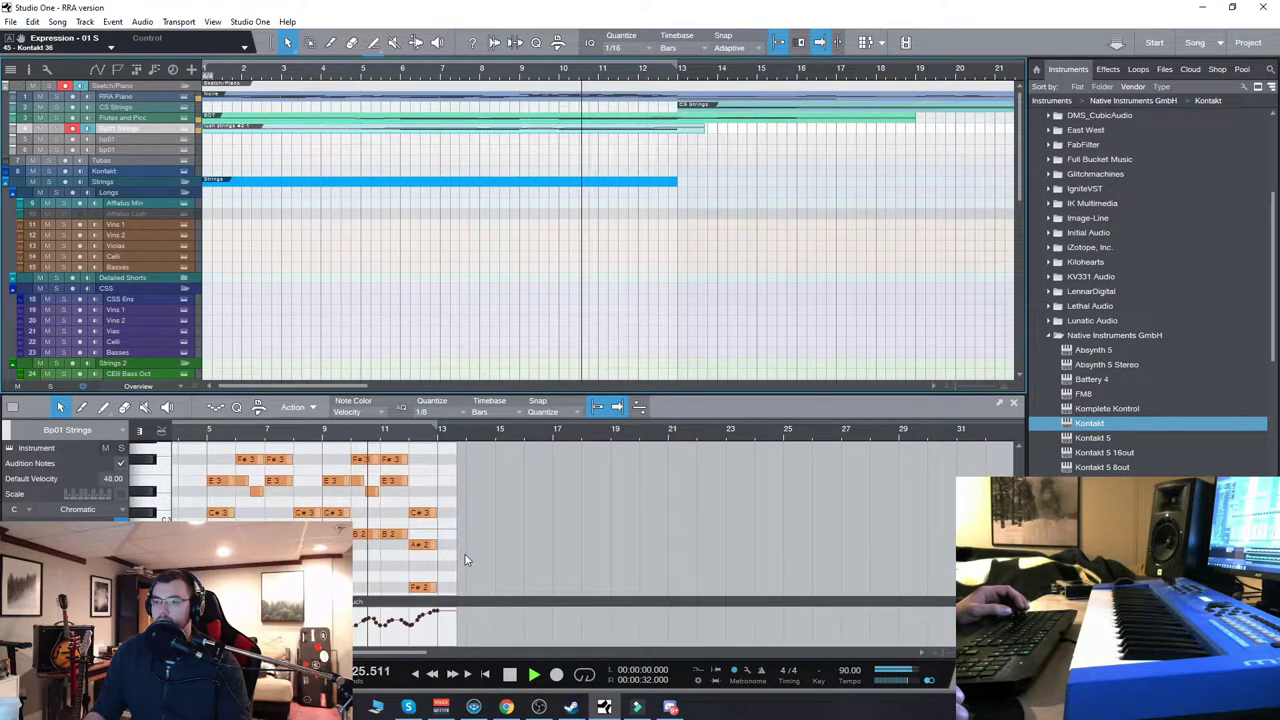
{"action": "scroll", "coordinate": [465, 559], "scroll_direction": "down", "scroll_amount": 1}
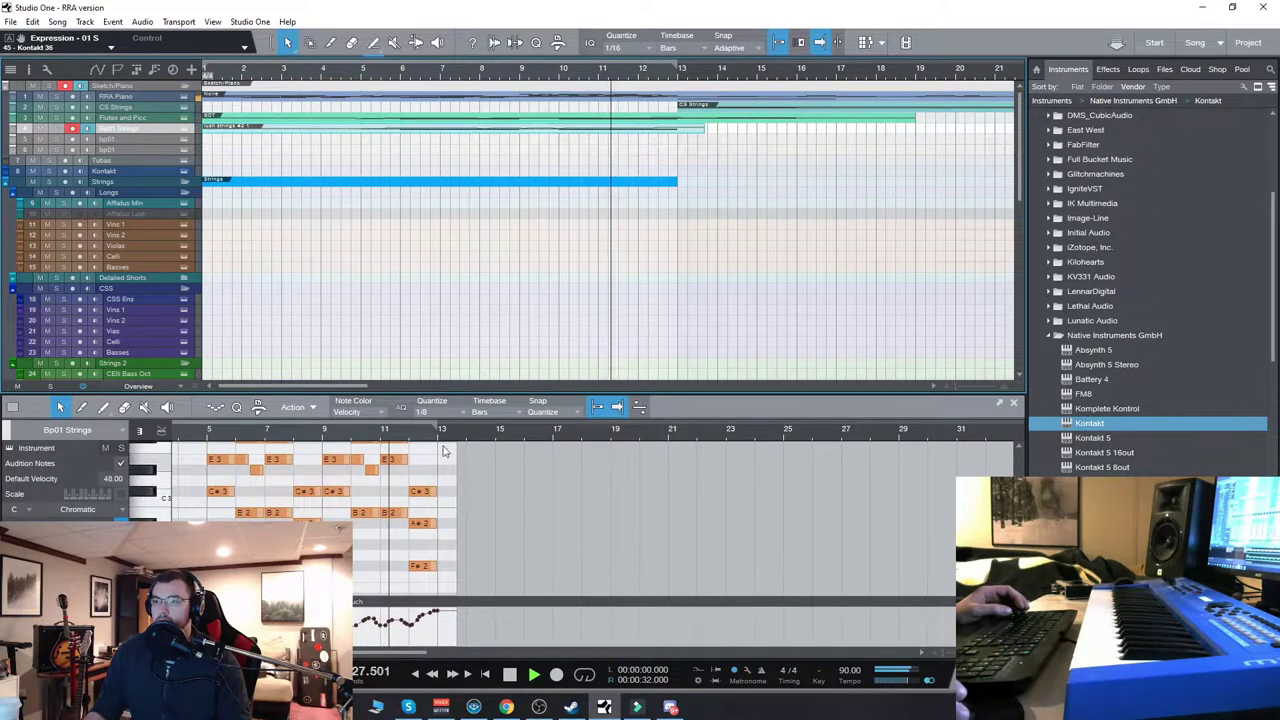
Show the Flutes and Picc part in the note editor and inspect its notes from bar 10 onward.
{"action": "left_click_drag", "start_coordinate": [353, 383], "coordinate": [374, 387]}
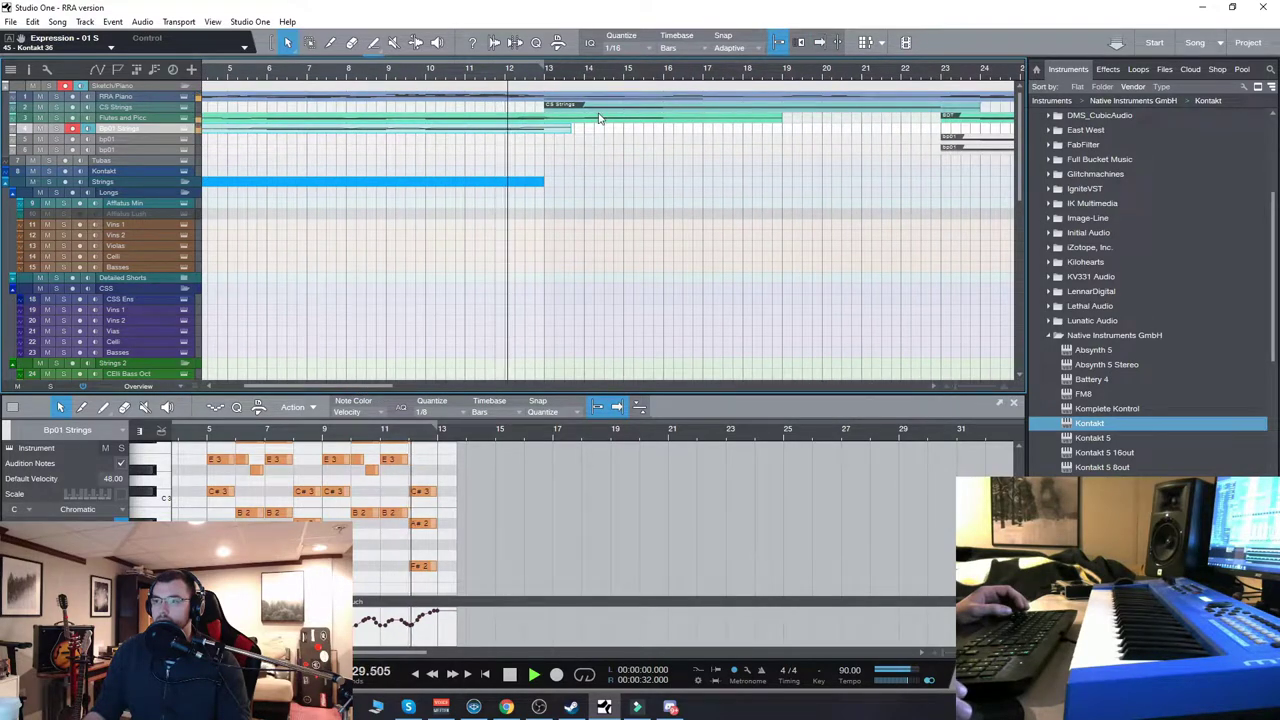
{"action": "left_click", "coordinate": [600, 123]}
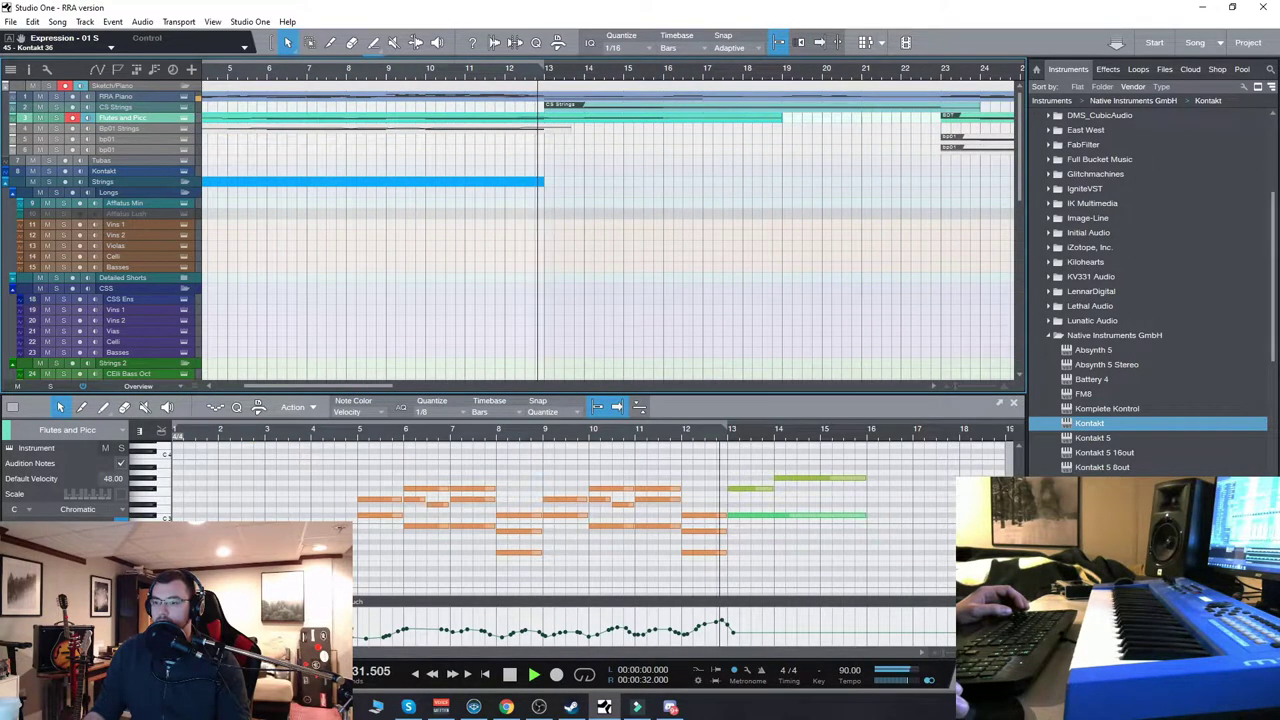
{"action": "scroll", "coordinate": [690, 576], "scroll_direction": "right", "scroll_amount": 6}
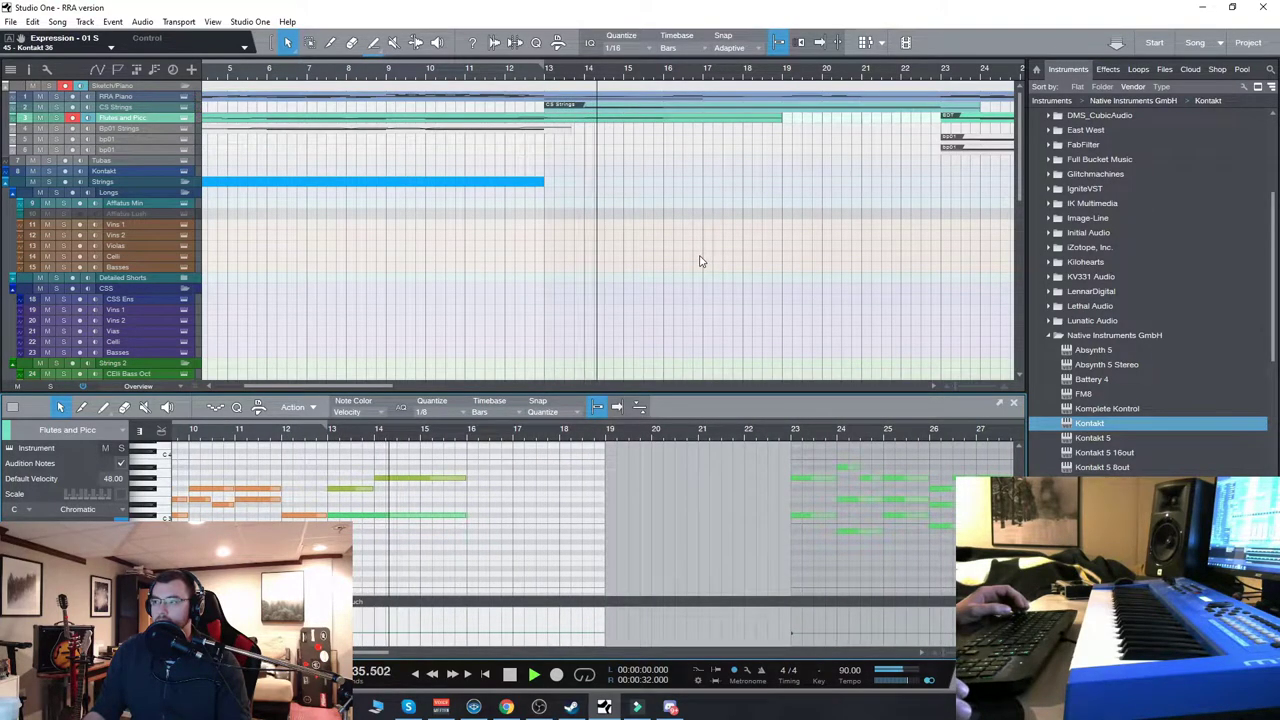
Examine the string, solo string and brass parts across the whole arrangement while the song plays.
{"action": "scroll", "coordinate": [705, 262], "scroll_direction": "down", "scroll_amount": 2}
{"action": "scroll", "coordinate": [705, 262], "scroll_direction": "down", "scroll_amount": 2}
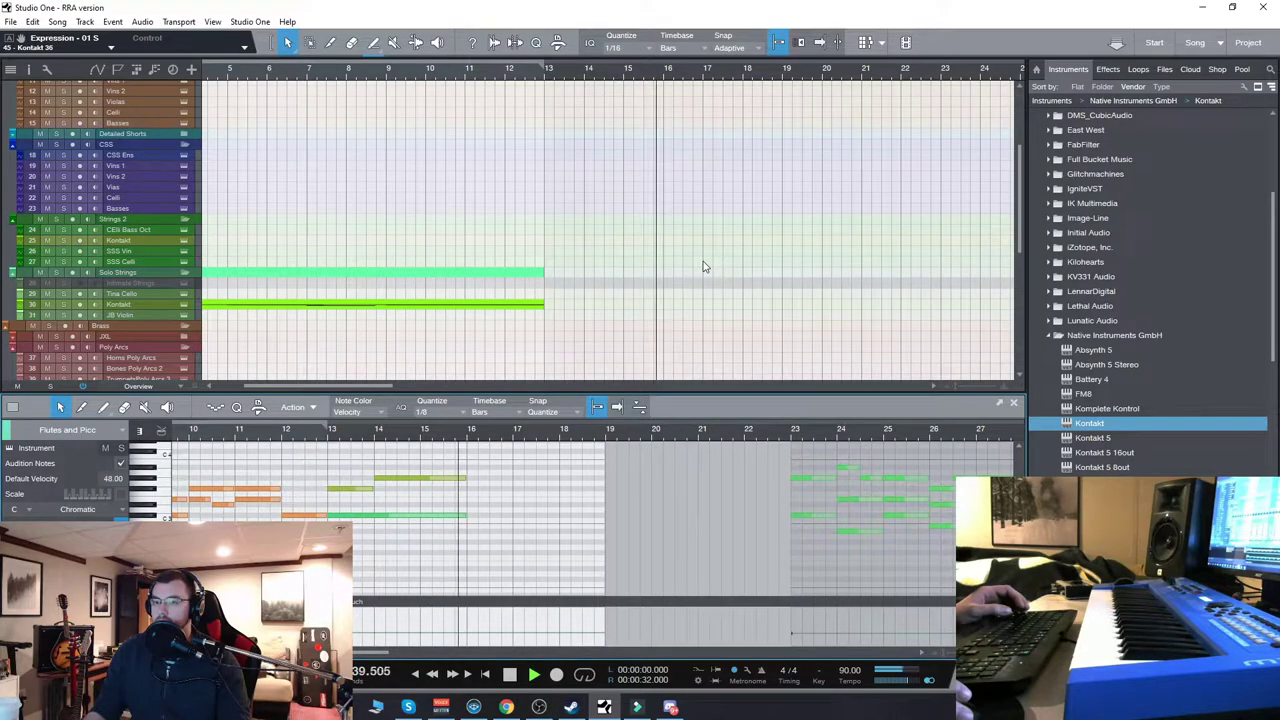
{"action": "key", "text": "w"}
{"action": "key", "text": "w"}
{"action": "key", "text": "w"}
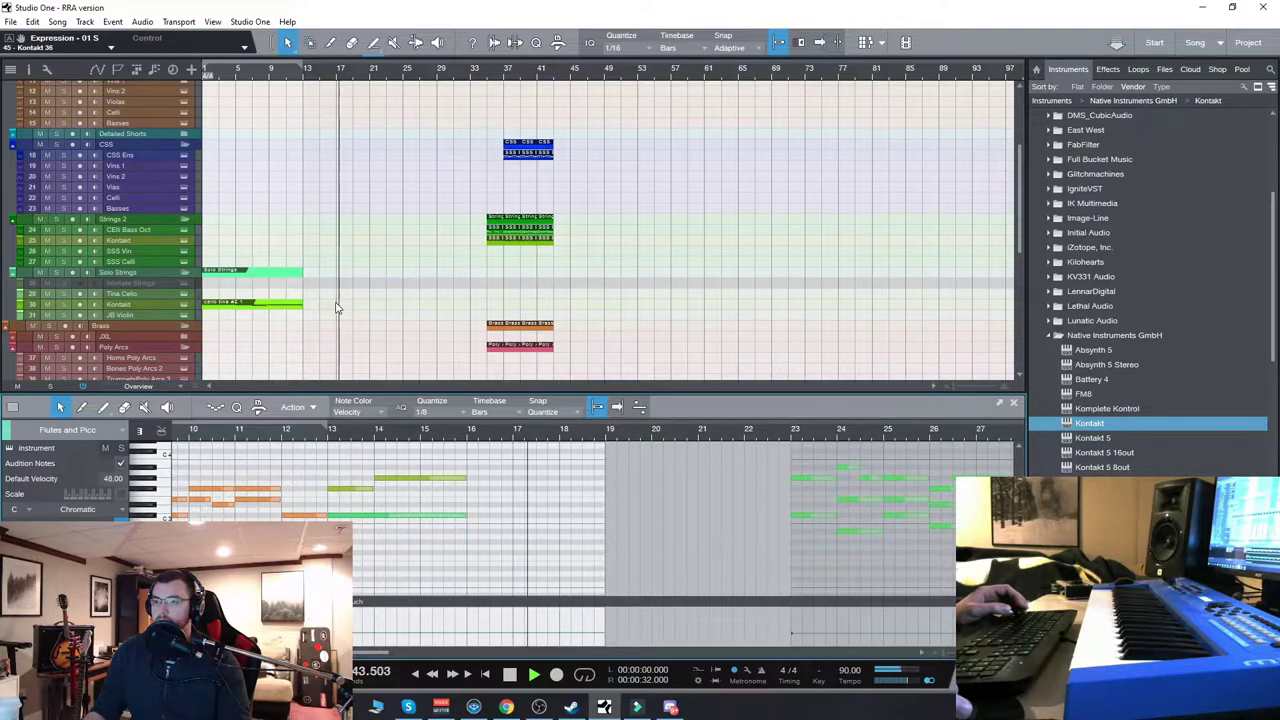
{"action": "scroll", "coordinate": [323, 305], "scroll_direction": "up", "scroll_amount": 2}
{"action": "left_click_drag", "start_coordinate": [300, 387], "coordinate": [273, 386]}
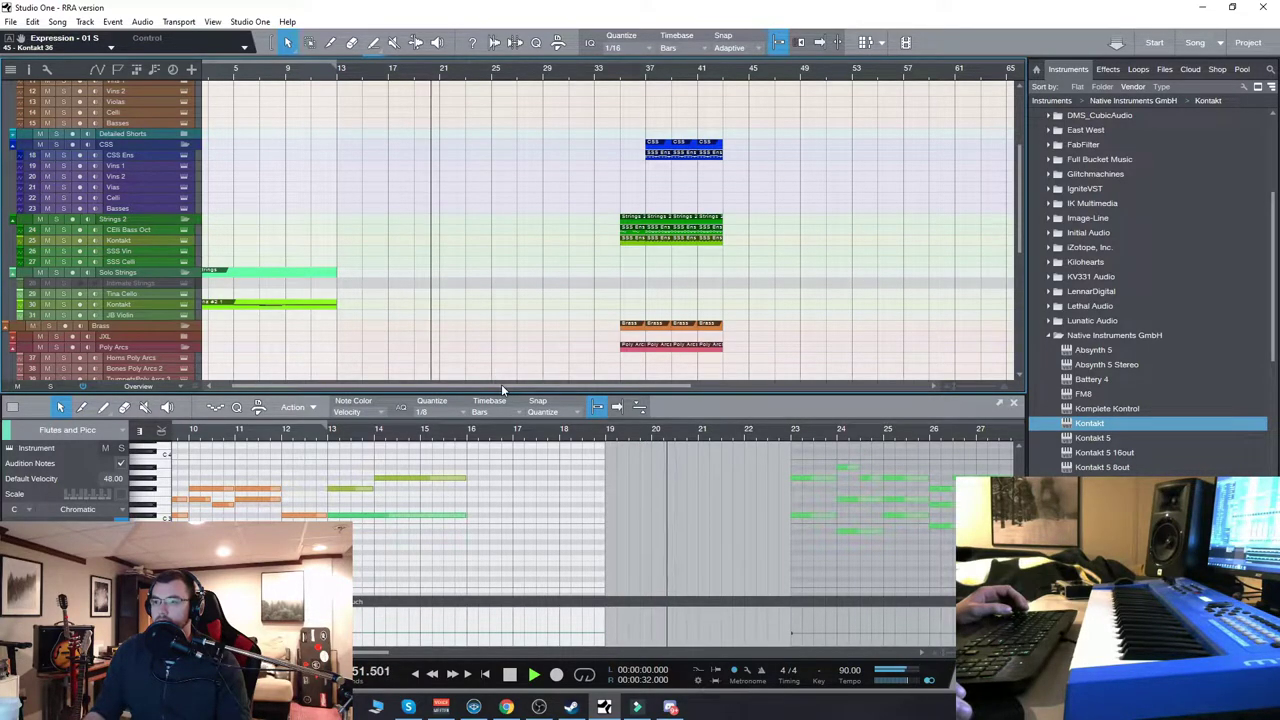
{"action": "left_click_drag", "start_coordinate": [501, 384], "coordinate": [522, 384]}
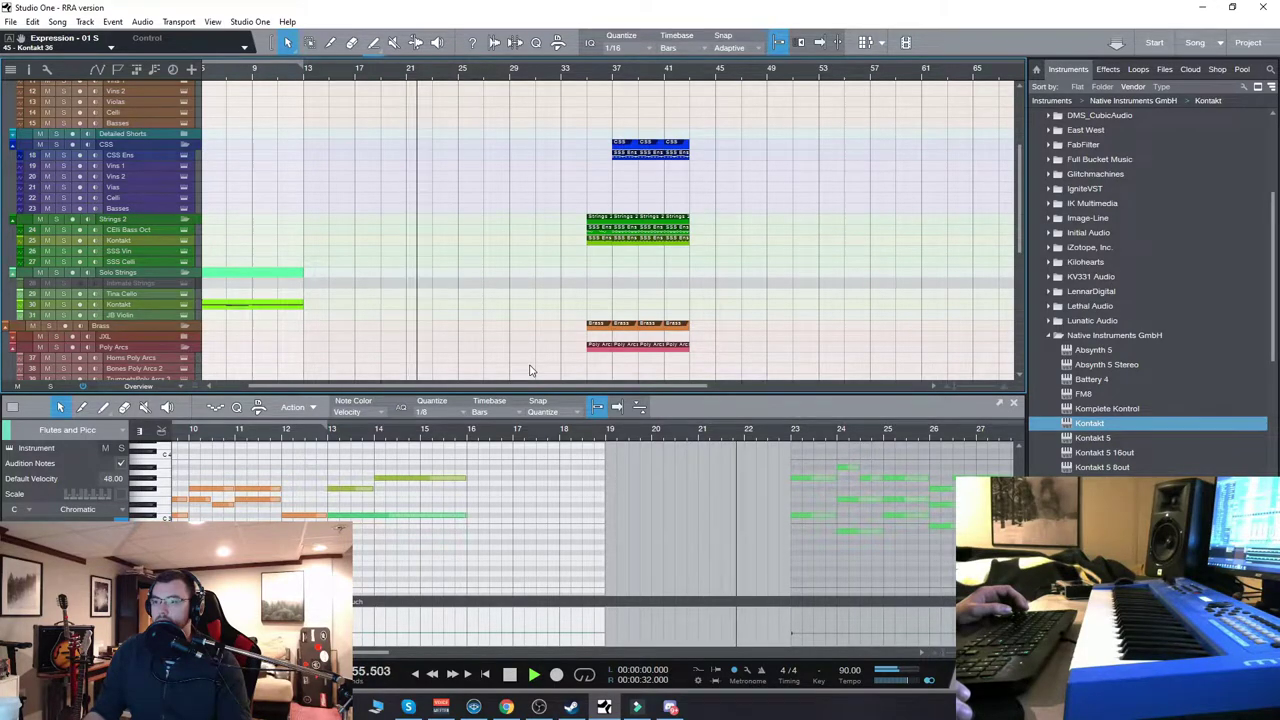
{"action": "scroll", "coordinate": [530, 370], "scroll_direction": "up", "scroll_amount": 5}
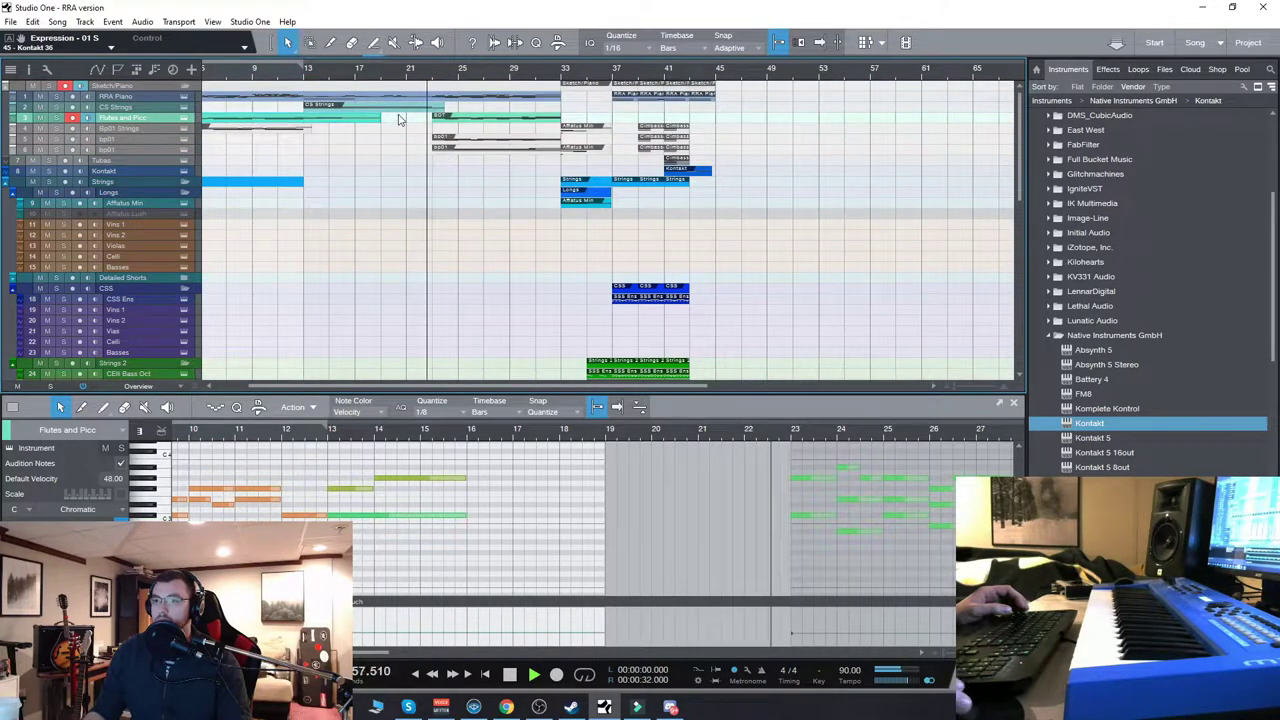
Show the CS Strings part in the note editor and follow the playback through the arrangement.
{"action": "left_click", "coordinate": [398, 113]}
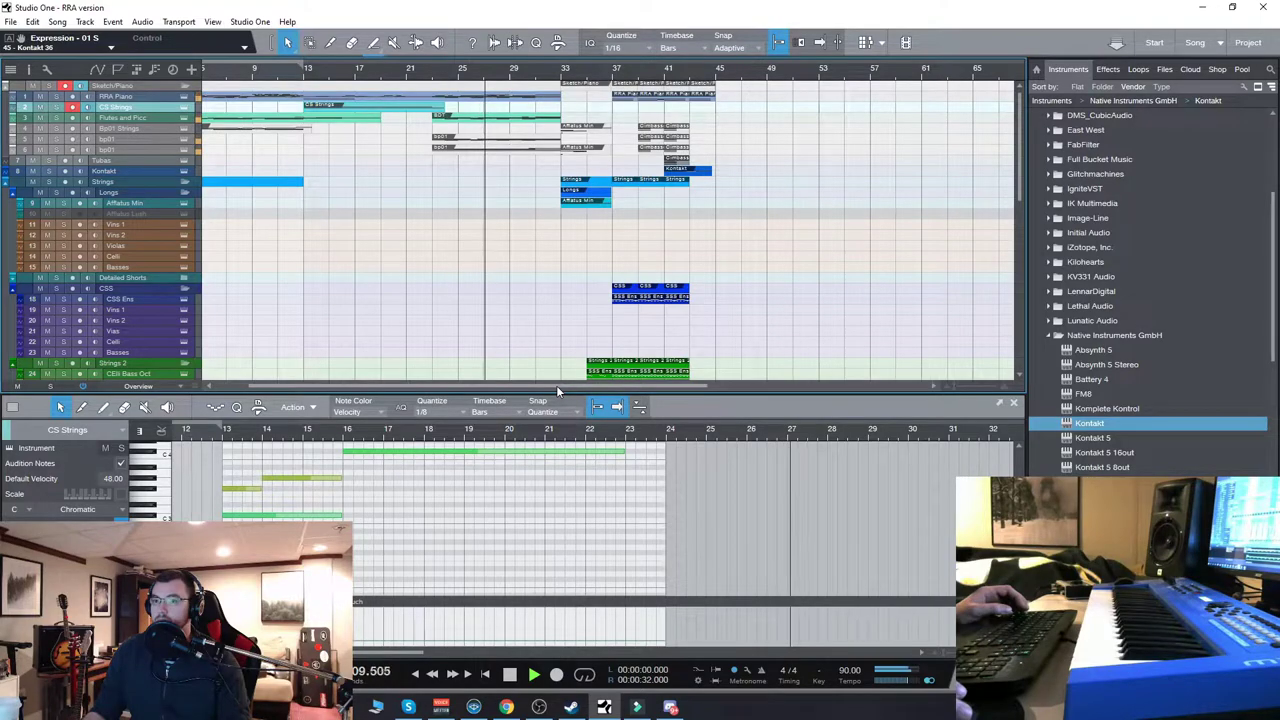
{"action": "scroll", "coordinate": [556, 388], "scroll_direction": "right", "scroll_amount": 2}
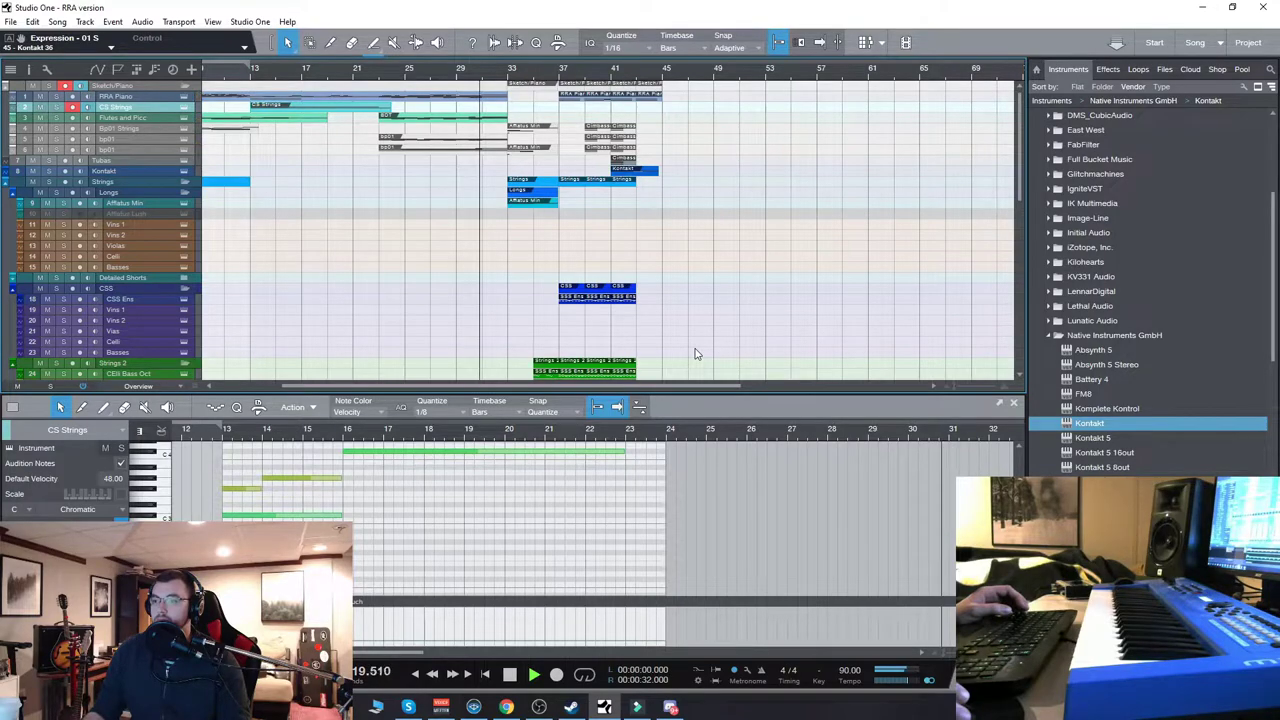
{"action": "left_click_drag", "start_coordinate": [699, 385], "coordinate": [727, 383]}
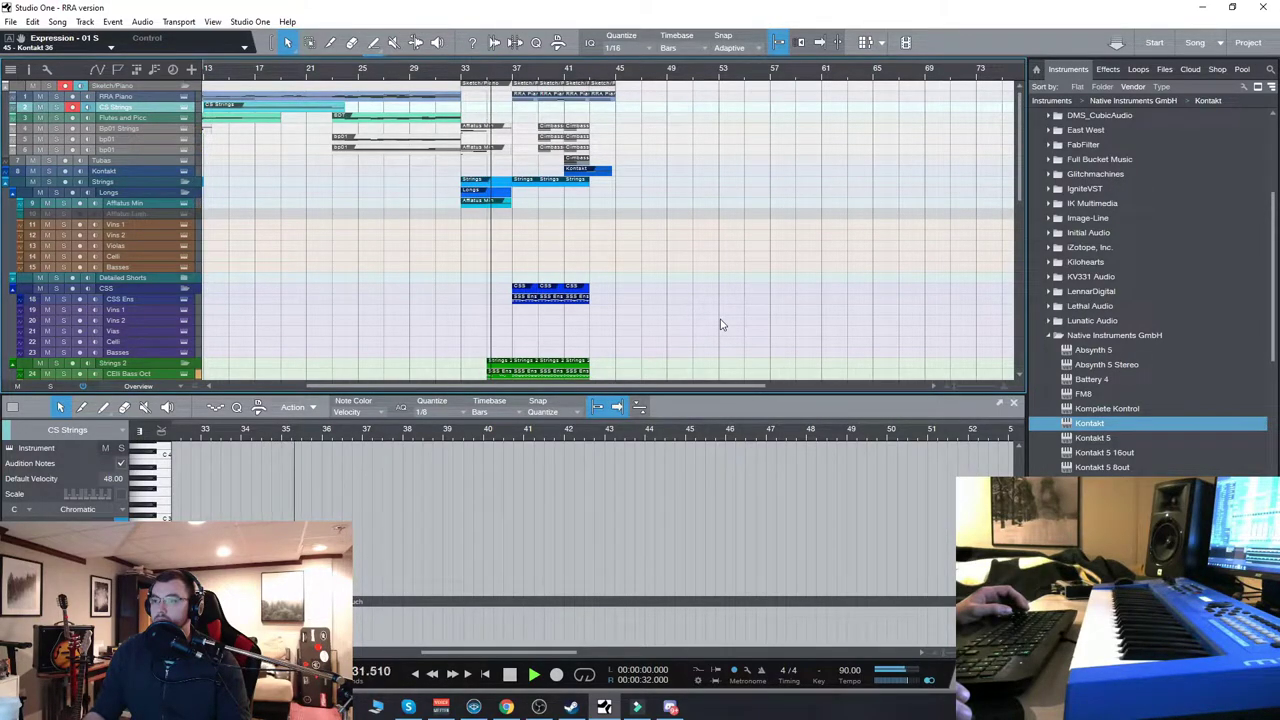
Enlarge the track height to examine the brass parts after bar 33, and stop playback.
{"action": "scroll", "coordinate": [722, 324], "scroll_direction": "down", "scroll_amount": 3}
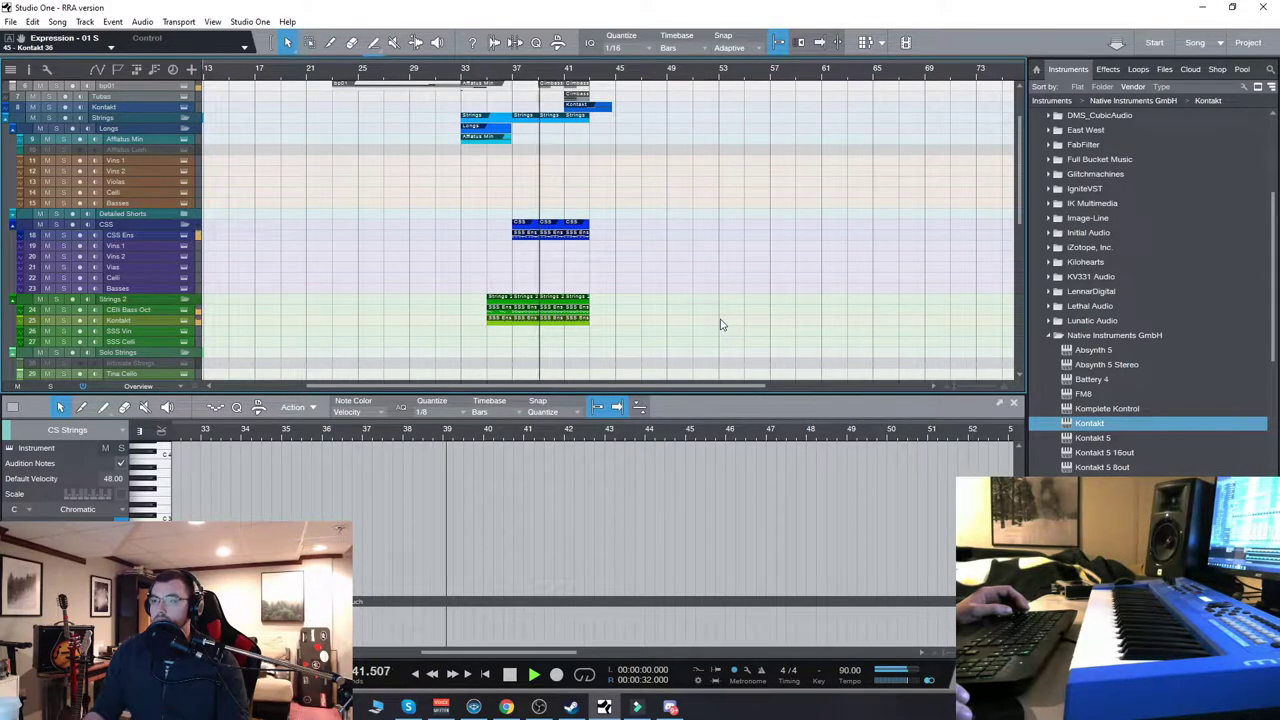
{"action": "key", "text": "shift+e"}
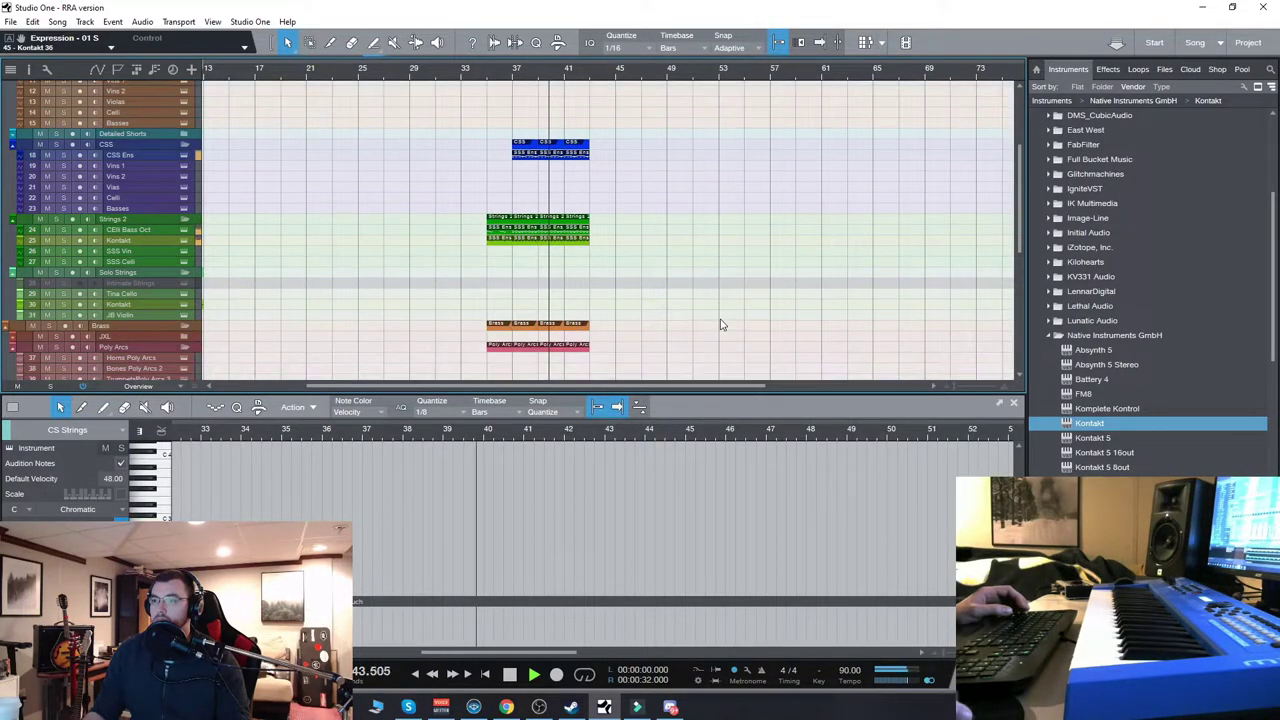
{"action": "key", "text": "shift+e"}
{"action": "scroll", "coordinate": [722, 324], "scroll_direction": "down", "scroll_amount": 5}
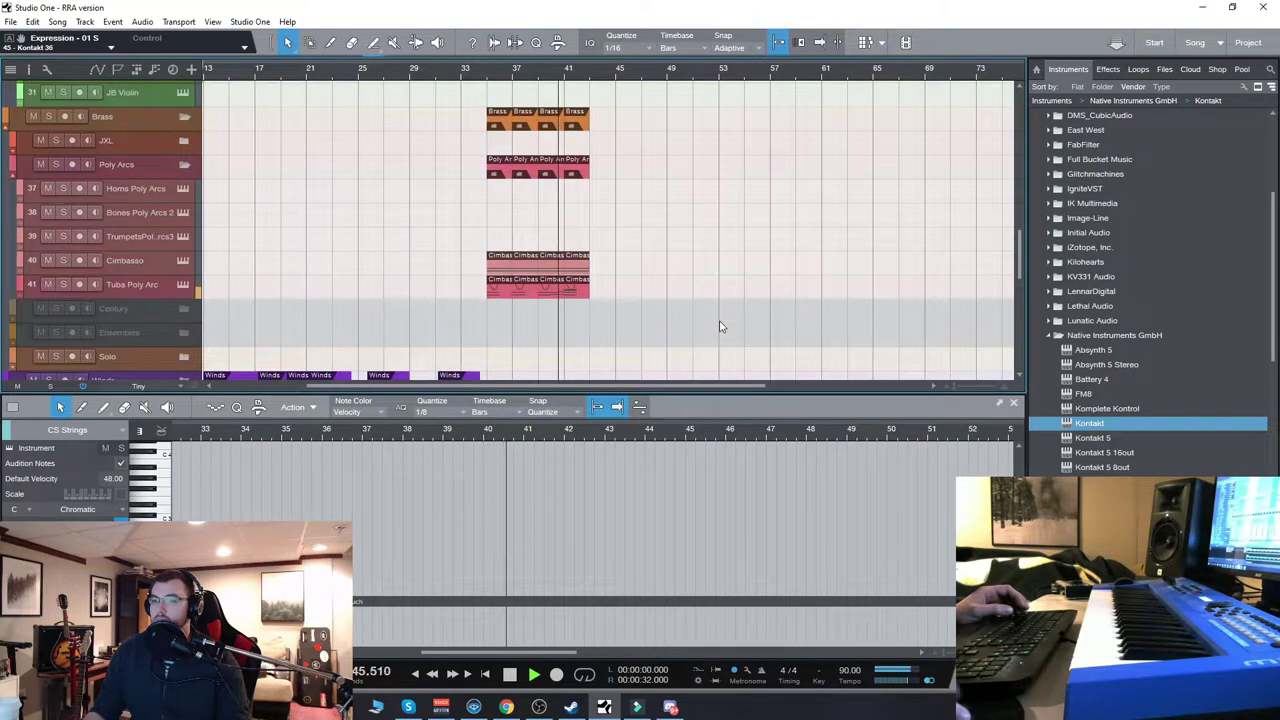
{"action": "scroll", "coordinate": [720, 326], "scroll_direction": "down", "scroll_amount": 2}
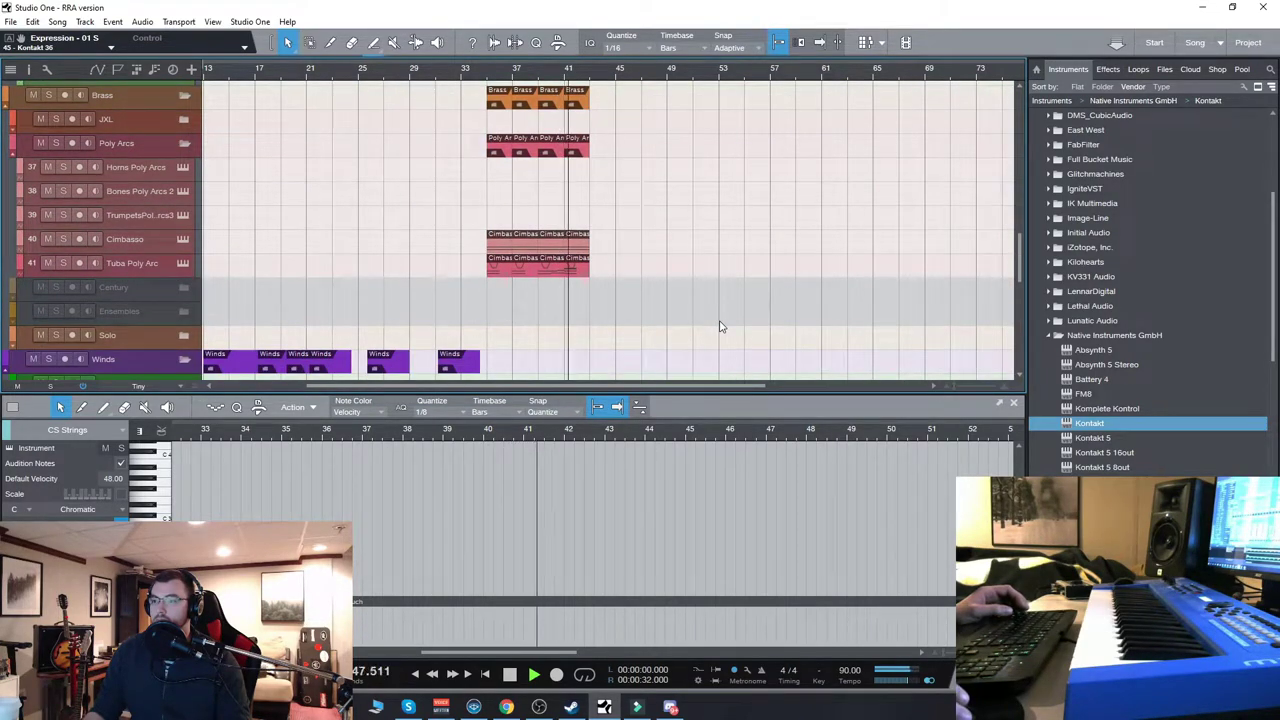
{"action": "left_click", "coordinate": [509, 676]}
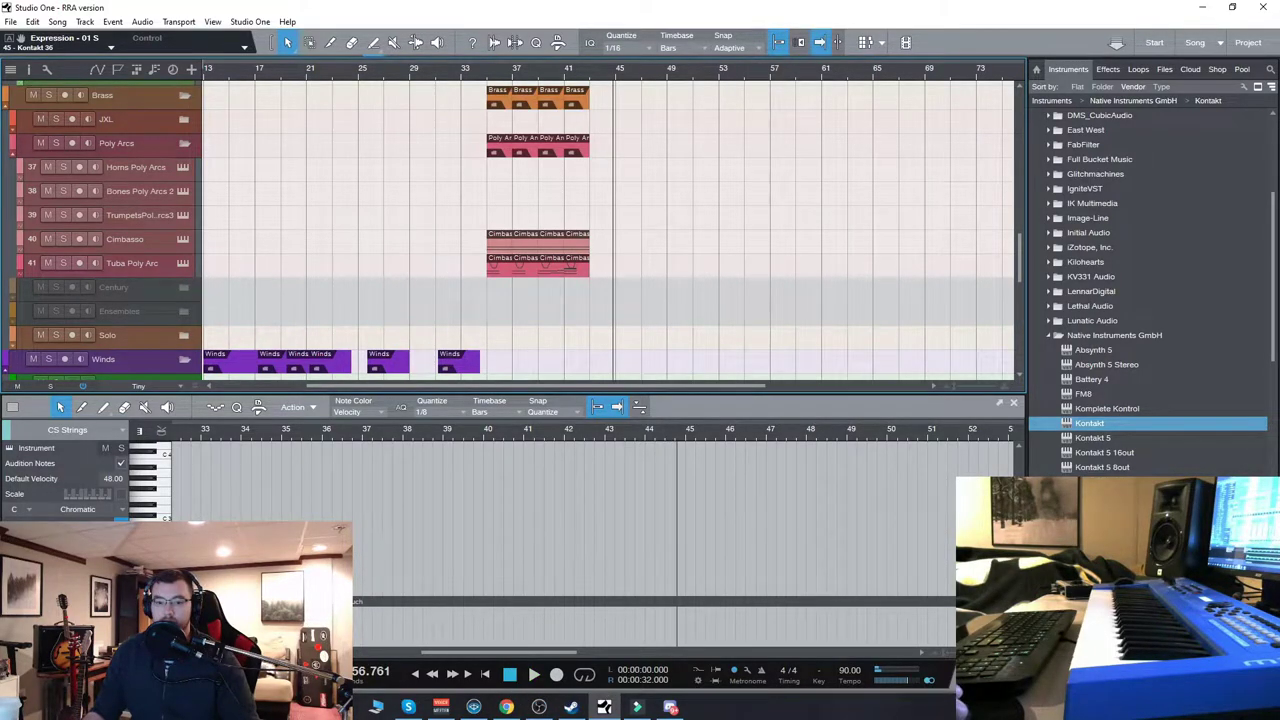
Open the Kontakt instrument window of the Flutes and Picc track and reposition it on the screen.
{"action": "left_click", "coordinate": [539, 706]}
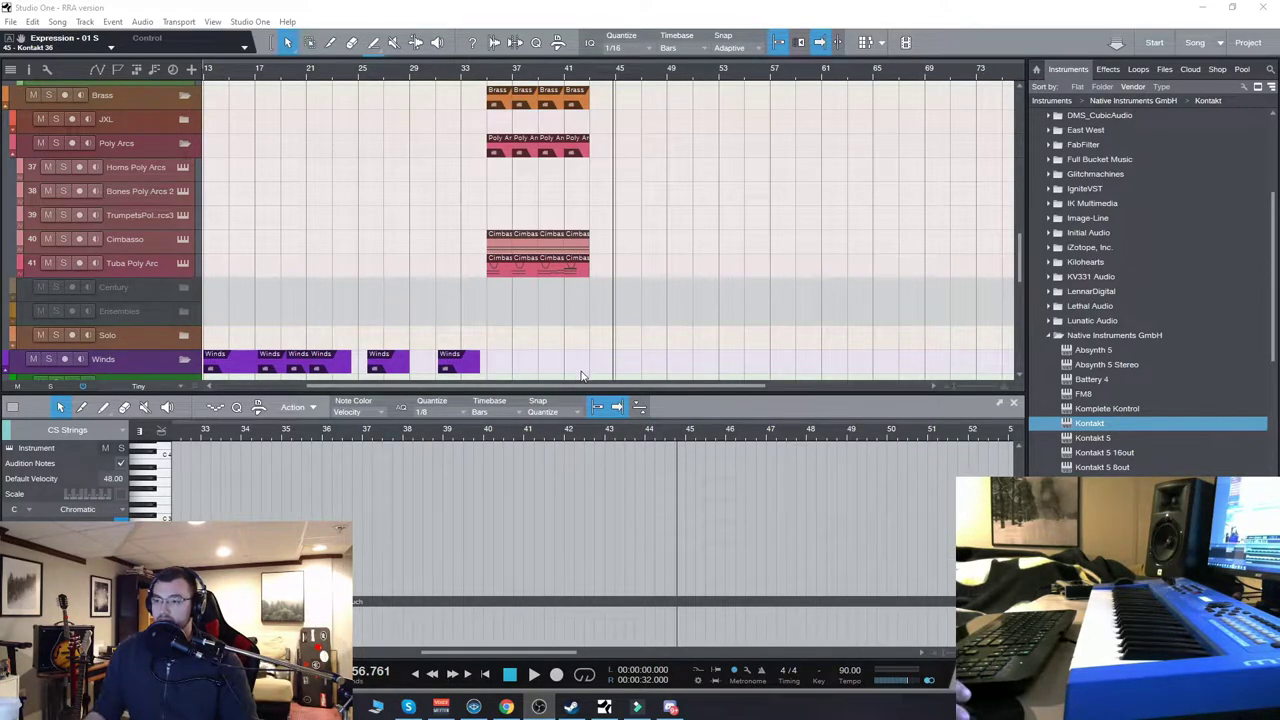
{"action": "scroll", "coordinate": [320, 225], "scroll_direction": "left", "scroll_amount": 4}
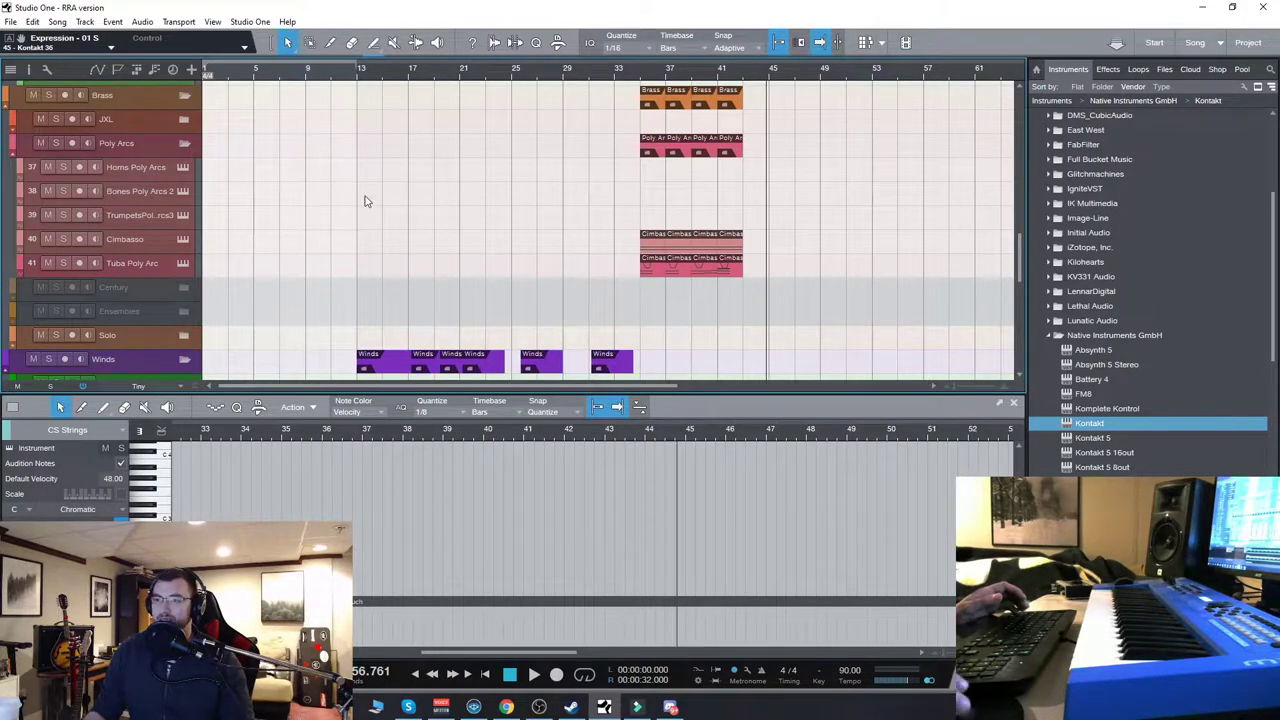
{"action": "key", "text": "shift+w"}
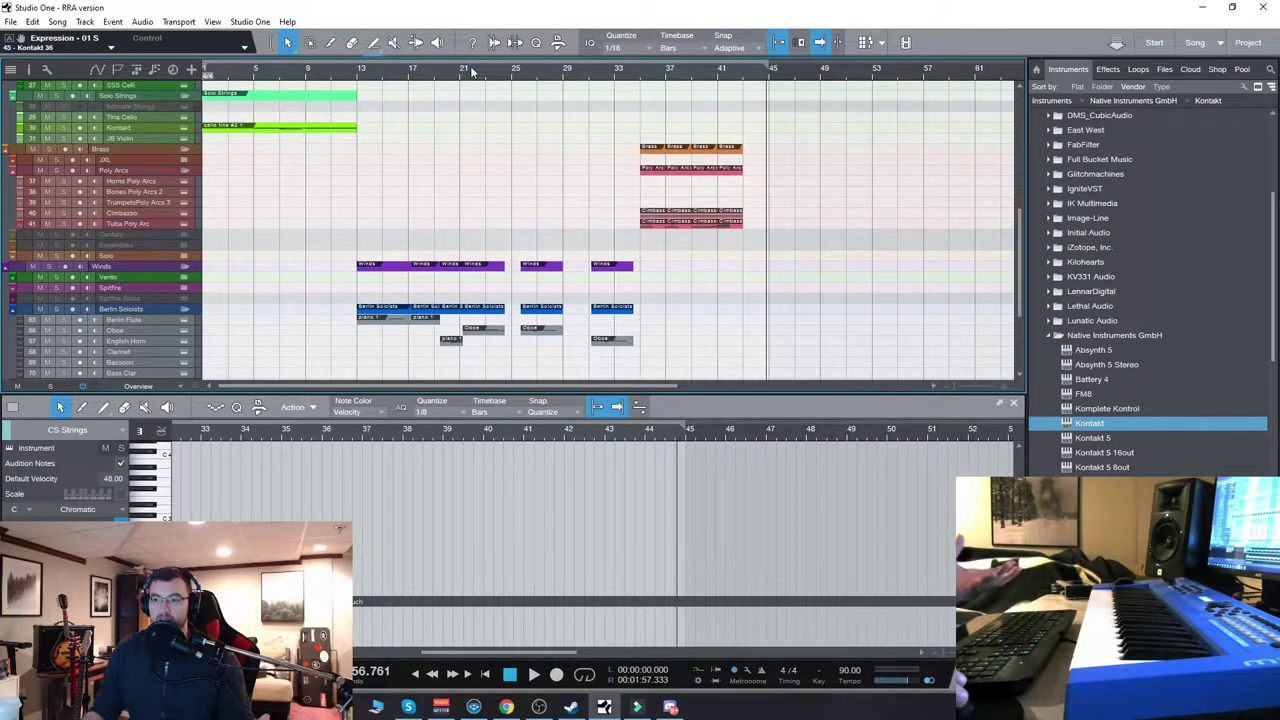
{"action": "scroll", "coordinate": [393, 157], "scroll_direction": "up", "scroll_amount": 10}
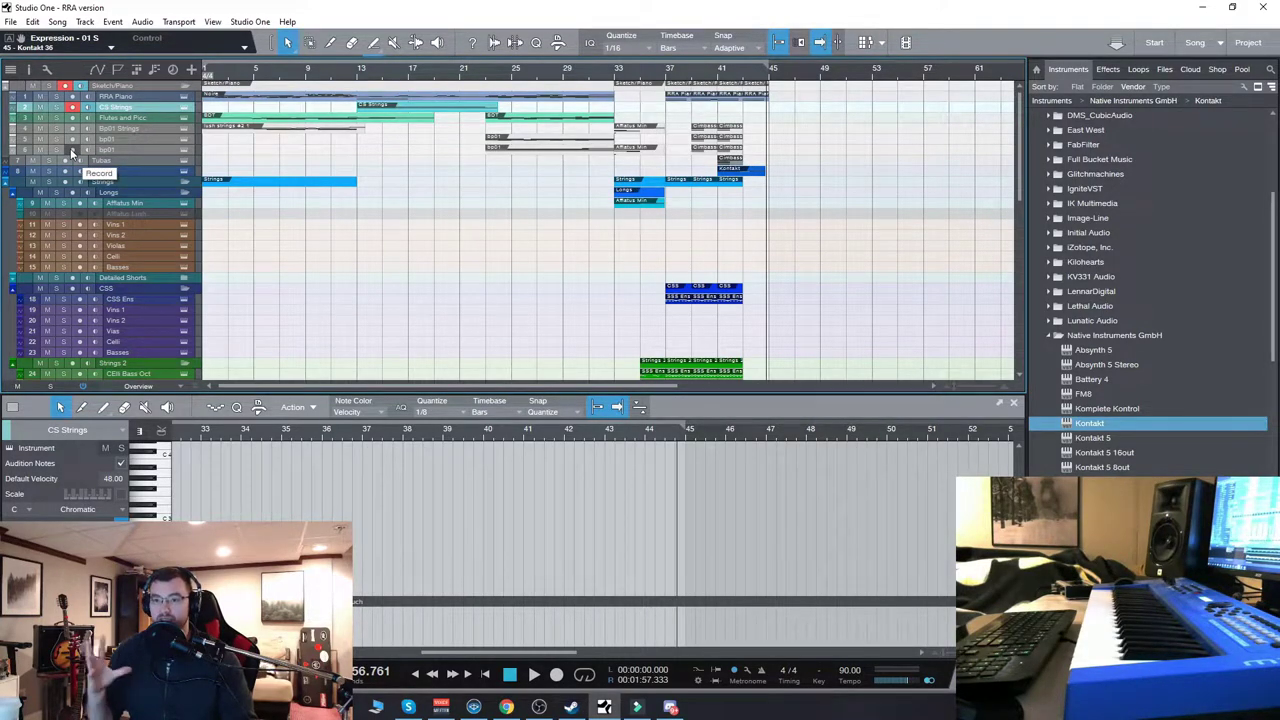
{"action": "left_click", "coordinate": [150, 130]}
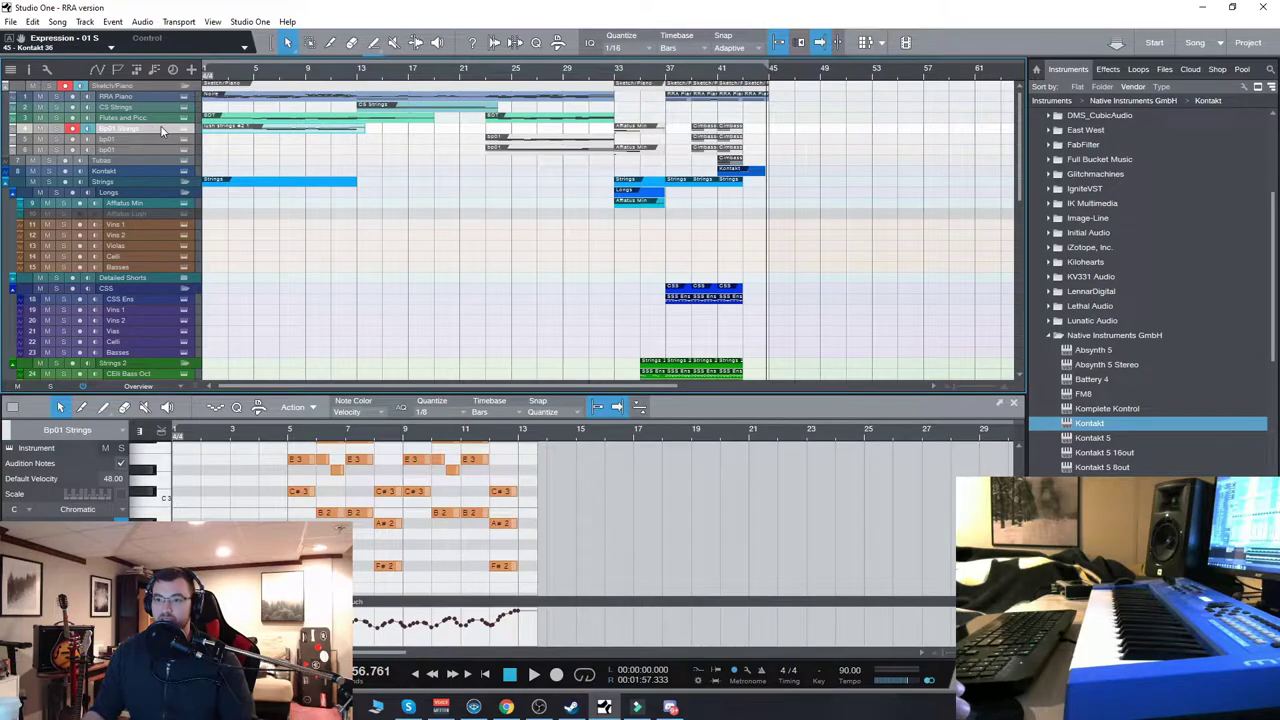
{"action": "left_click", "coordinate": [165, 119]}
{"action": "left_click", "coordinate": [184, 119]}
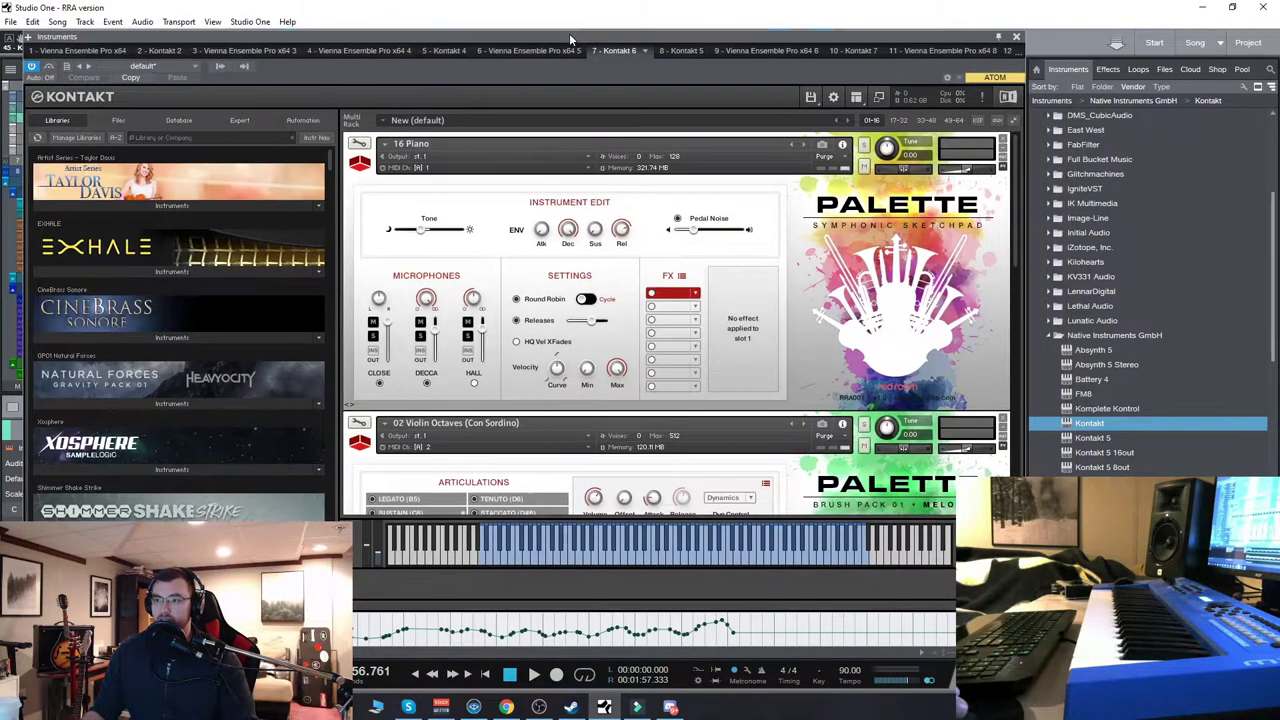
{"action": "left_click_drag", "start_coordinate": [569, 33], "coordinate": [614, 33]}
Route the 04 Flutes + Piccolo Octaves instrument in Kontakt to output st.3.
{"action": "scroll", "coordinate": [1060, 340], "scroll_direction": "down", "scroll_amount": 8}
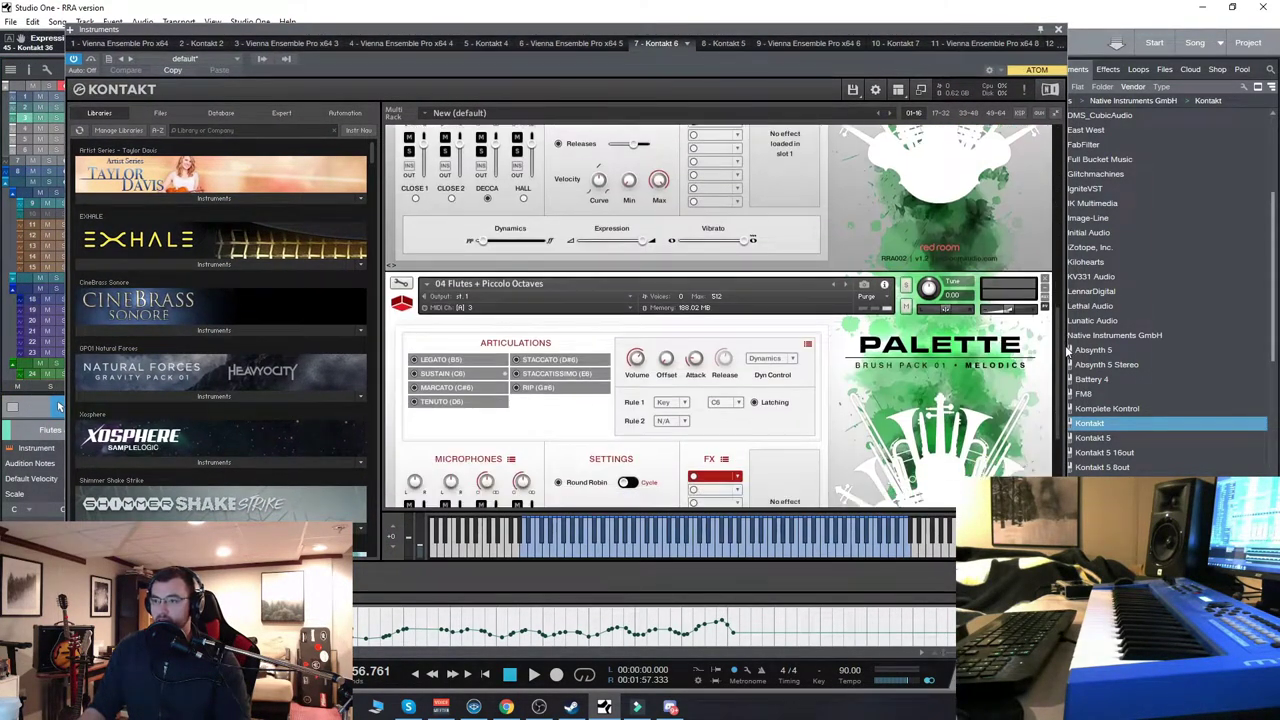
{"action": "left_click", "coordinate": [629, 275]}
{"action": "left_click", "coordinate": [612, 335]}
Route the 02 Violin Octaves (Con Sordino) instrument in Kontakt to output st.2.
{"action": "scroll", "coordinate": [1036, 422], "scroll_direction": "up", "scroll_amount": 4}
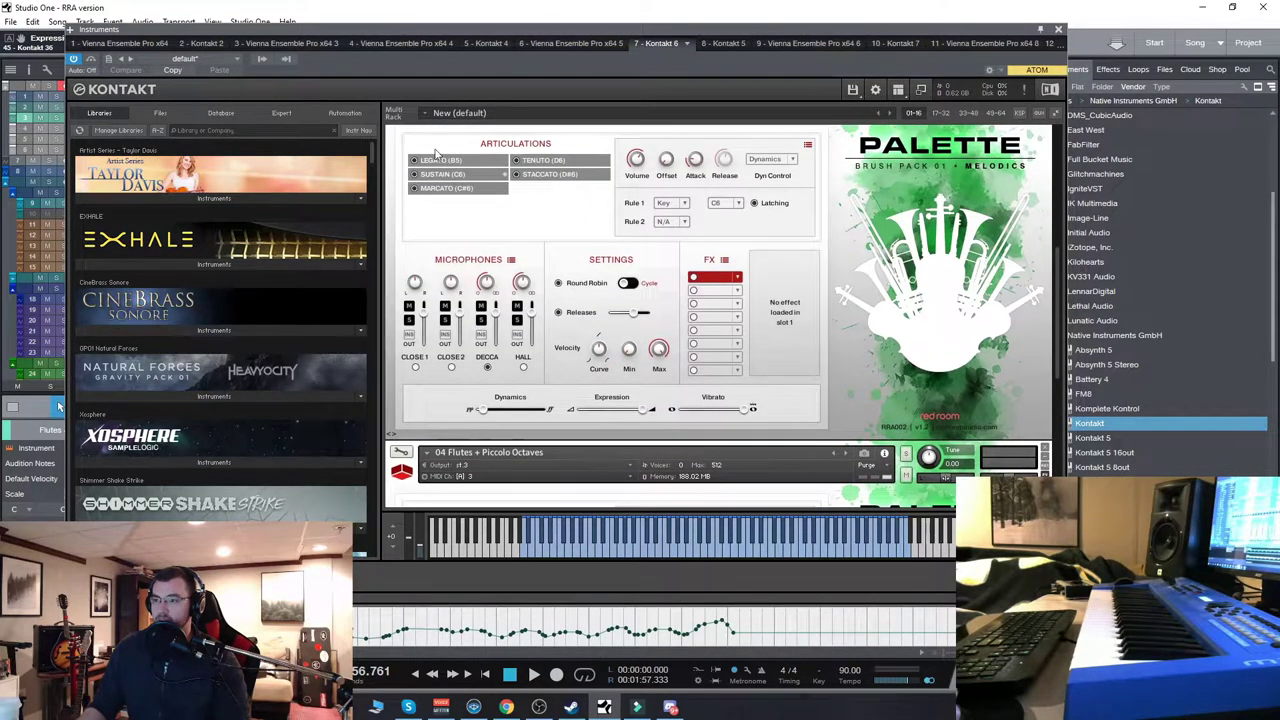
{"action": "left_click", "coordinate": [528, 167]}
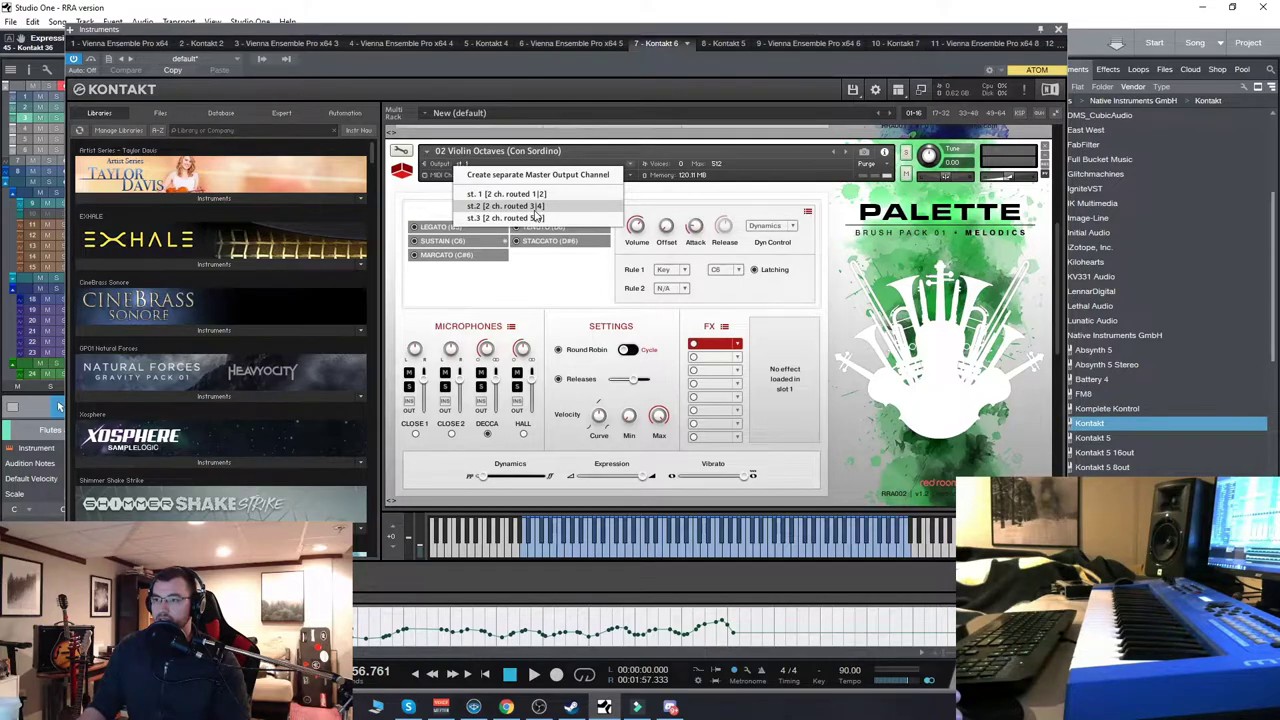
{"action": "left_click", "coordinate": [490, 205]}
{"action": "scroll", "coordinate": [1059, 258], "scroll_direction": "down", "scroll_amount": 1}
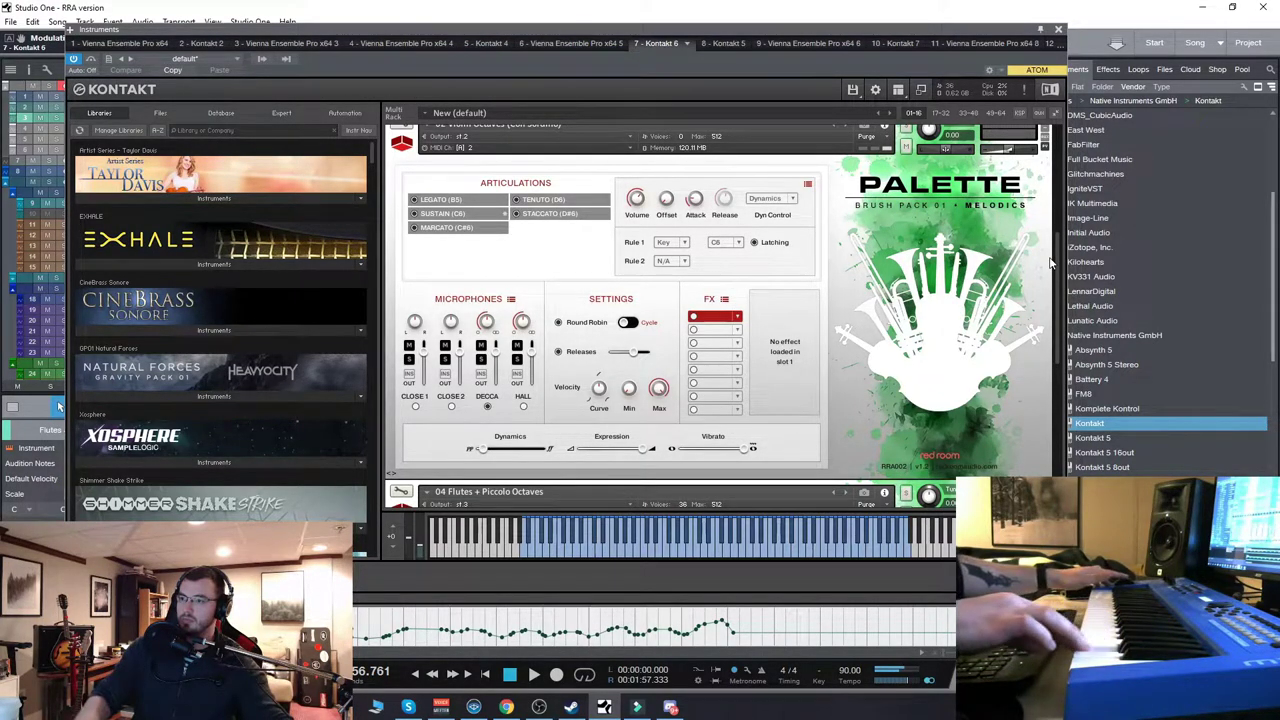
Look over the Palette instruments in the Kontakt rack, close the instrument window and select the CS Strings track.
{"action": "scroll", "coordinate": [465, 295], "scroll_direction": "up", "scroll_amount": 1}
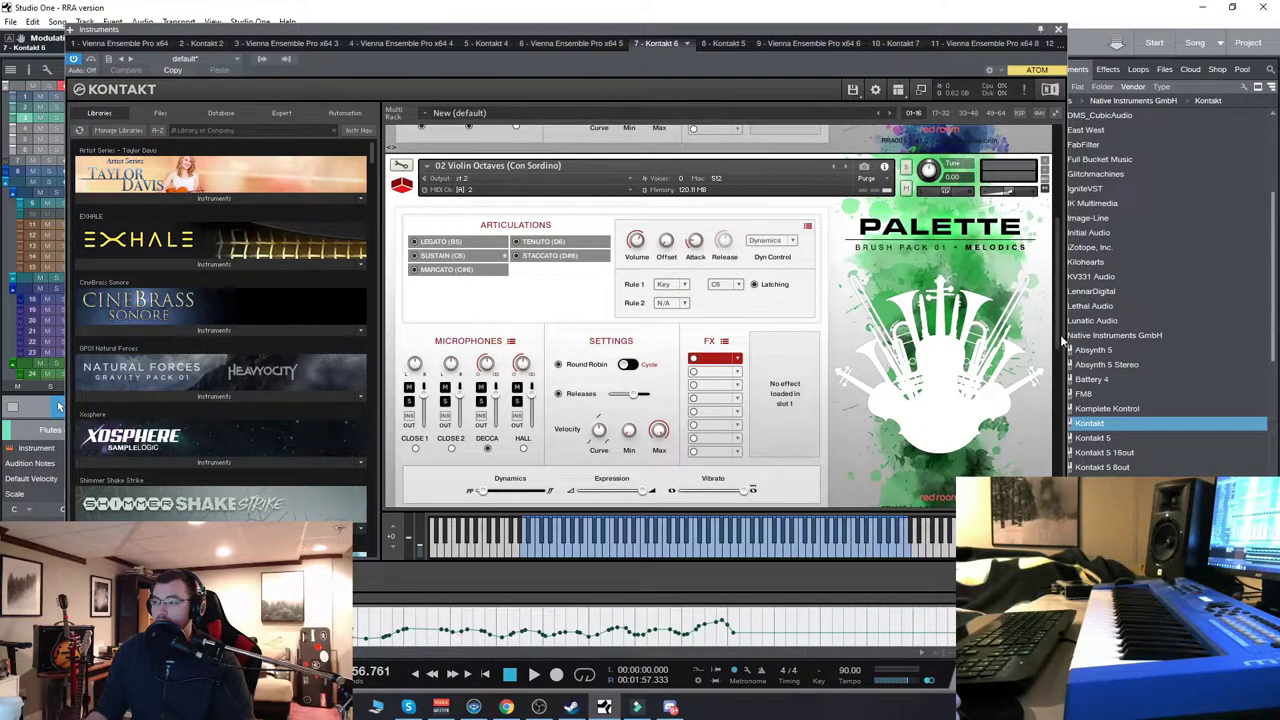
{"action": "scroll", "coordinate": [1058, 332], "scroll_direction": "down", "scroll_amount": 1}
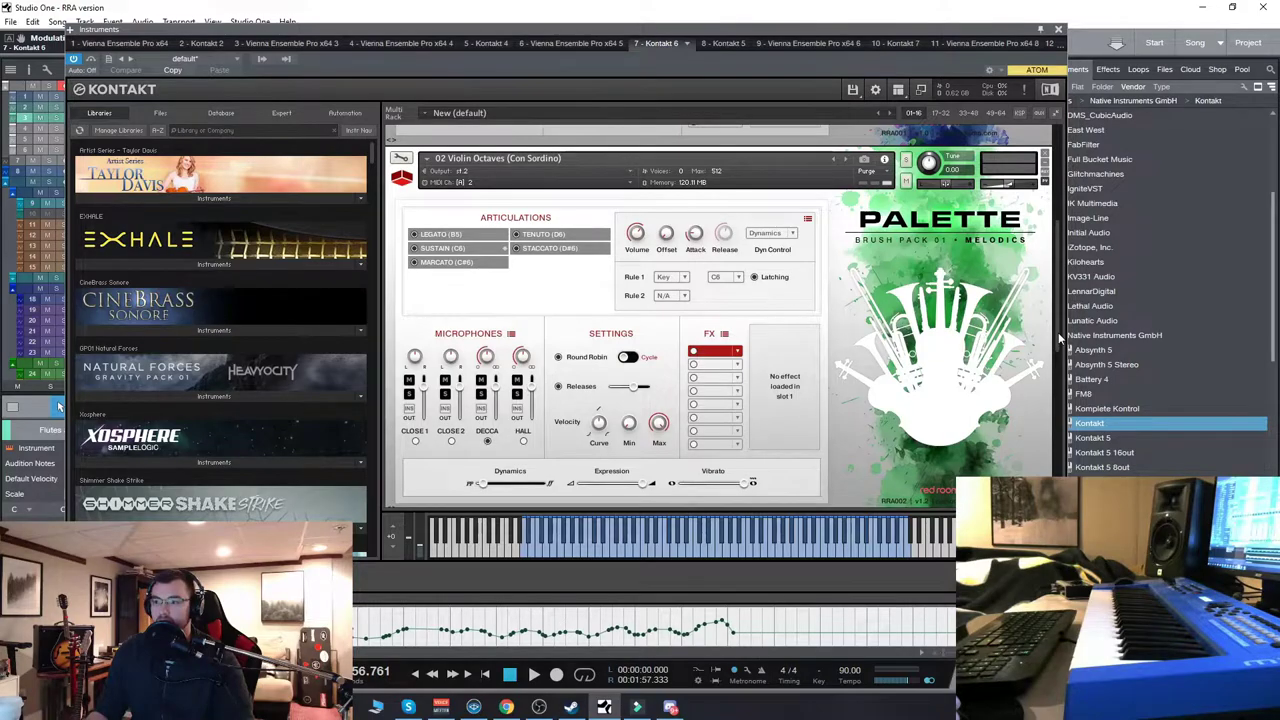
{"action": "scroll", "coordinate": [1058, 332], "scroll_direction": "down", "scroll_amount": 6}
{"action": "left_click", "coordinate": [1058, 28]}
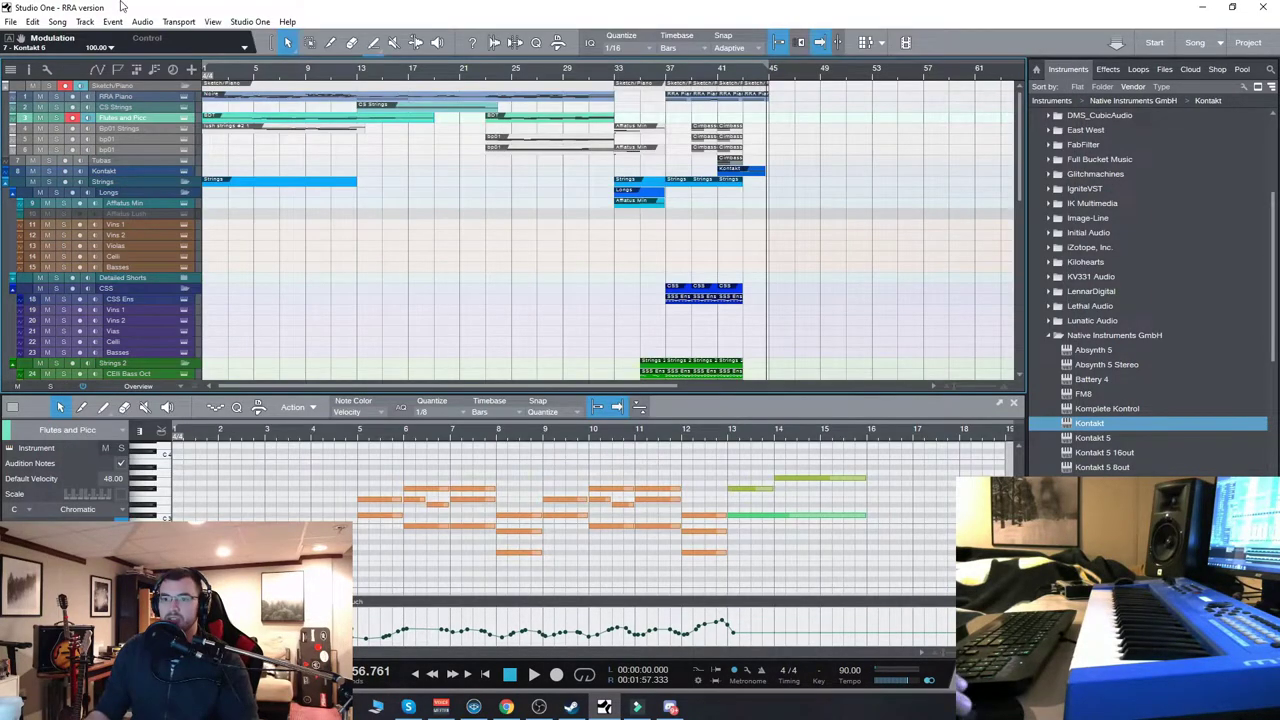
{"action": "left_click", "coordinate": [126, 107]}
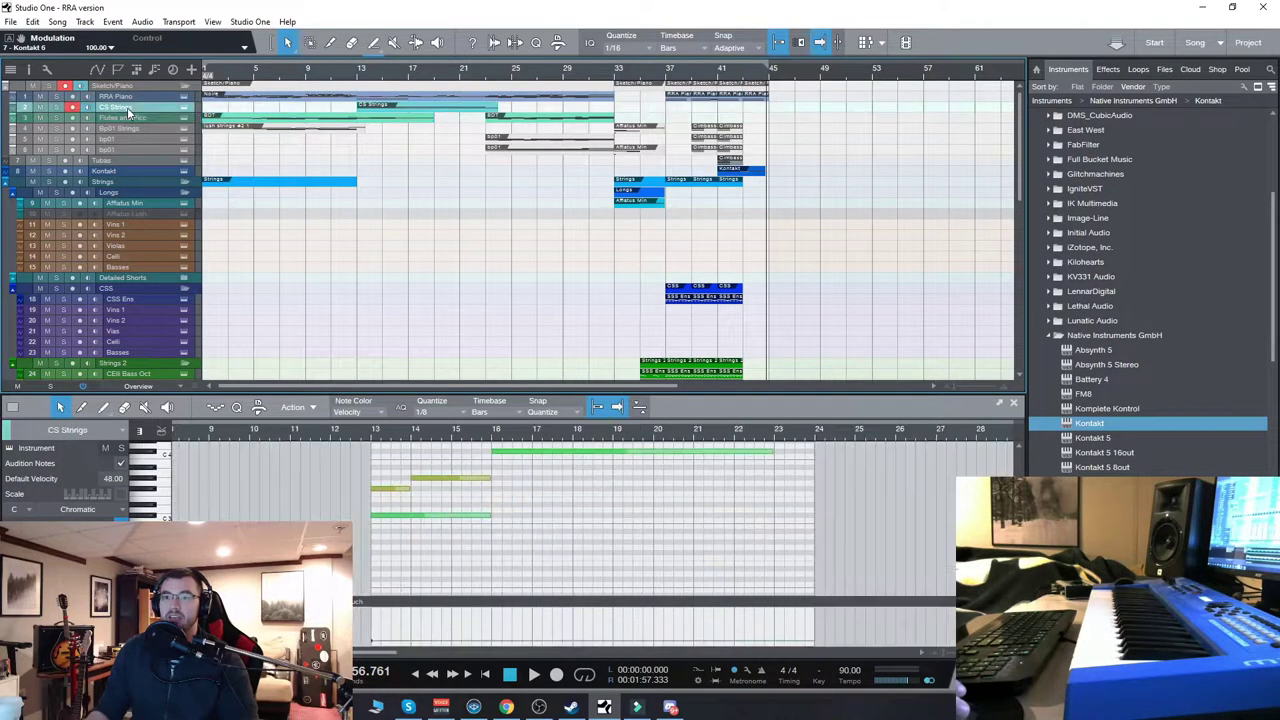
Inspect the Palette instruments loaded in Kontakt on the lower bp01 track, and close the instrument window.
{"action": "left_click", "coordinate": [182, 150]}
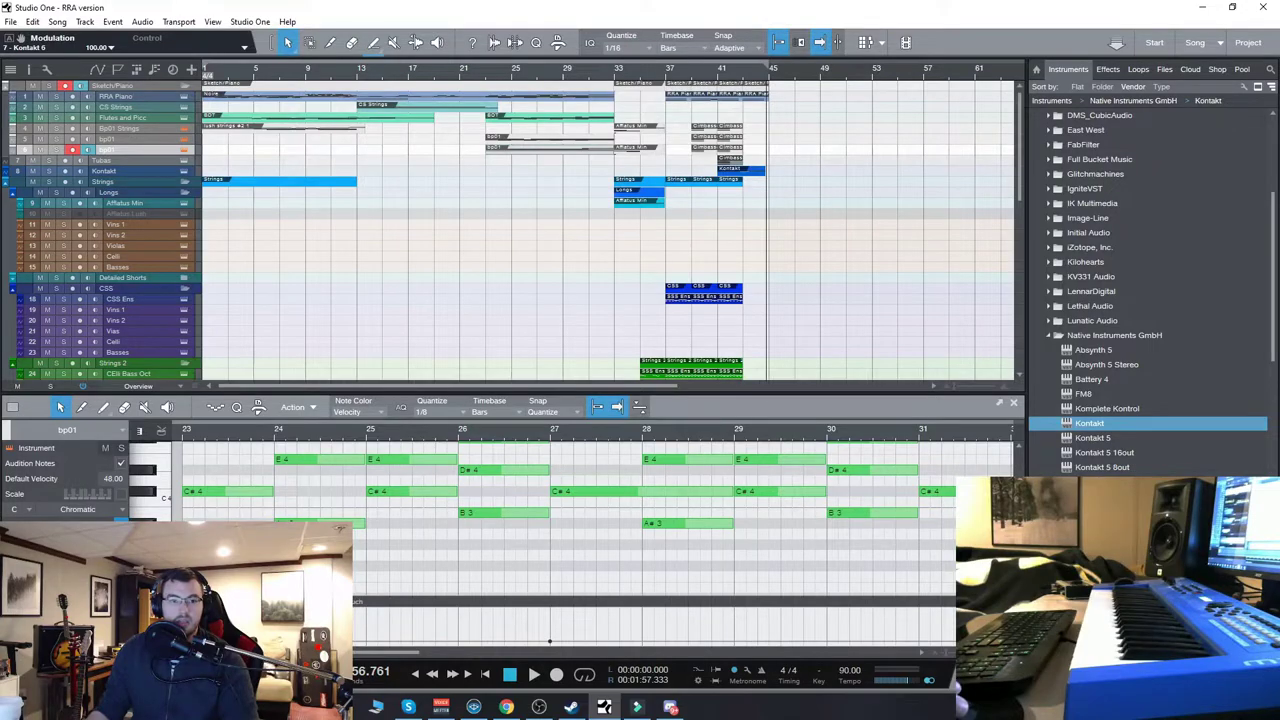
{"action": "key", "text": "F11"}
{"action": "left_click_drag", "start_coordinate": [881, 39], "coordinate": [634, 67]}
{"action": "left_click_drag", "start_coordinate": [1096, 252], "coordinate": [1106, 200]}
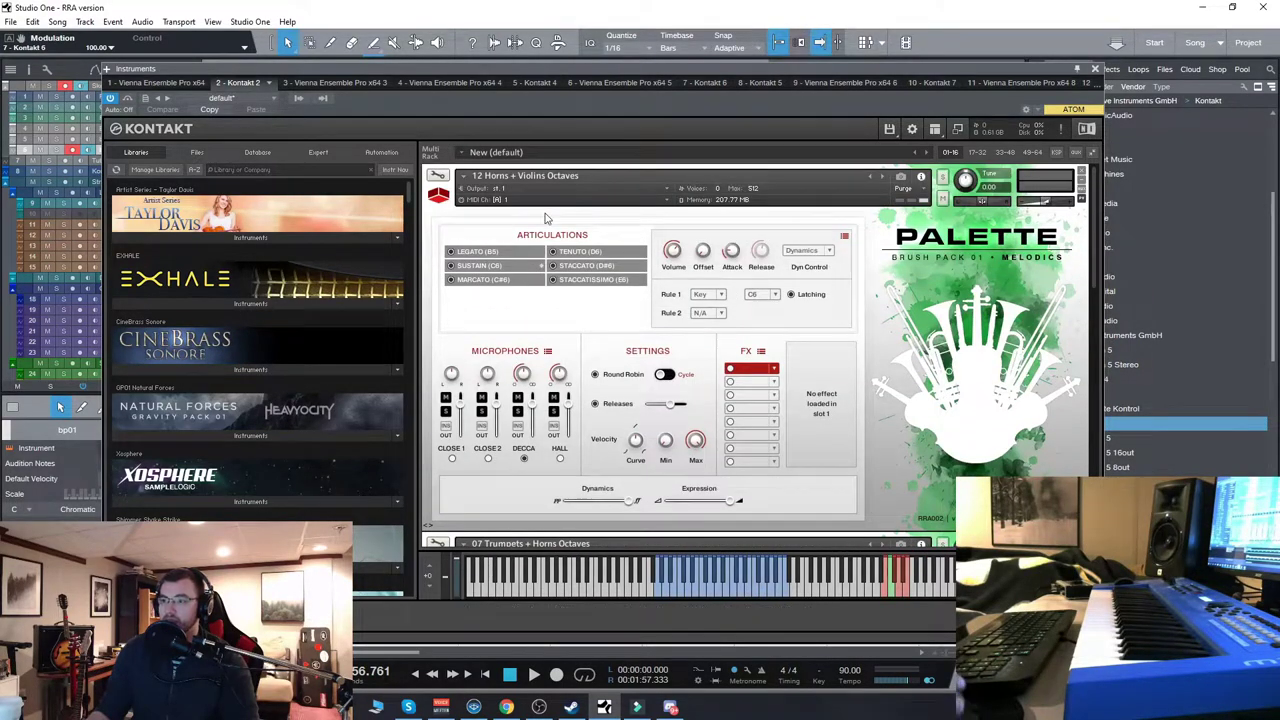
{"action": "left_click", "coordinate": [1095, 70]}
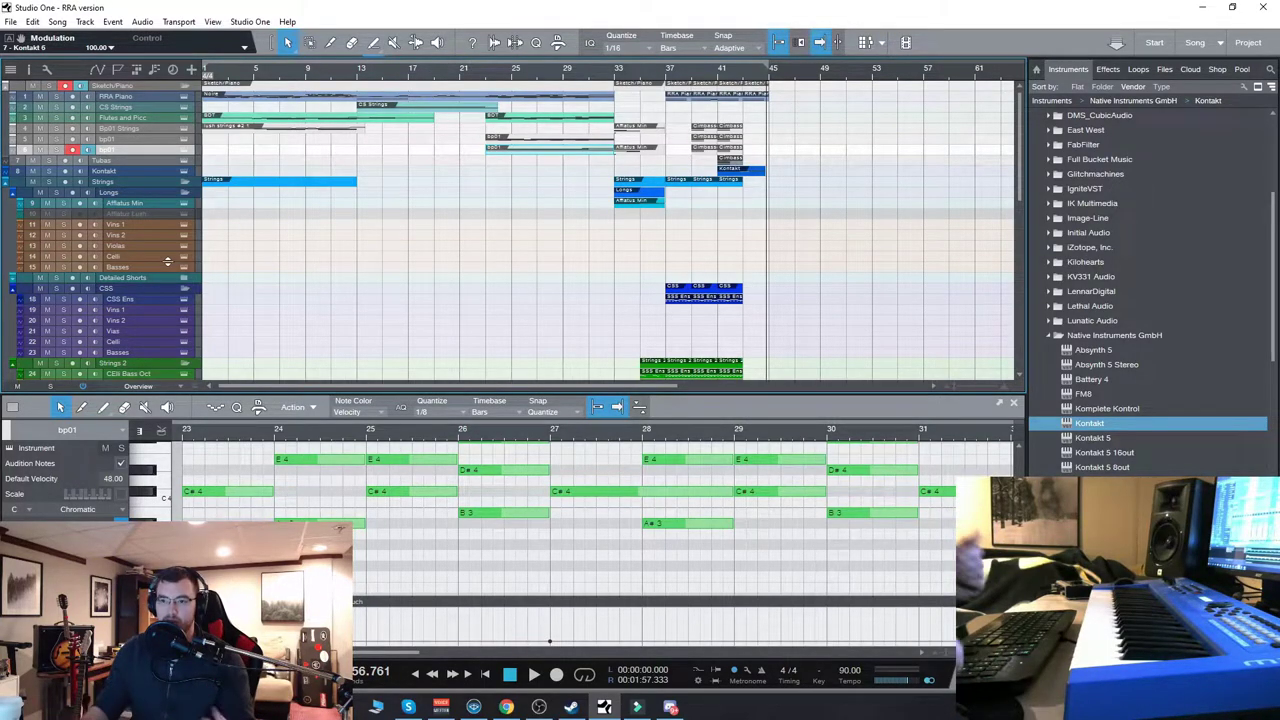
Select the upper bp01, lower bp01 and Tubas tracks in turn to audition their sounds and view their notes.
{"action": "left_click", "coordinate": [144, 140]}
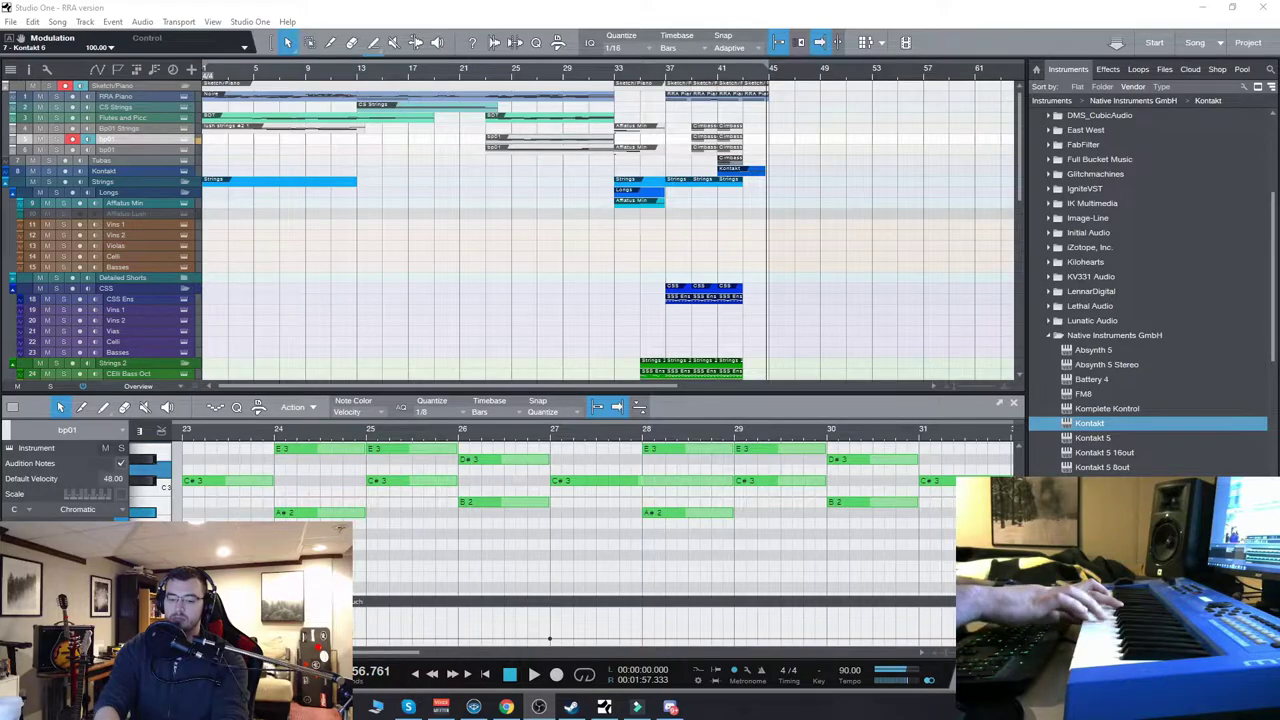
{"action": "left_click", "coordinate": [143, 152]}
{"action": "left_click", "coordinate": [144, 151]}
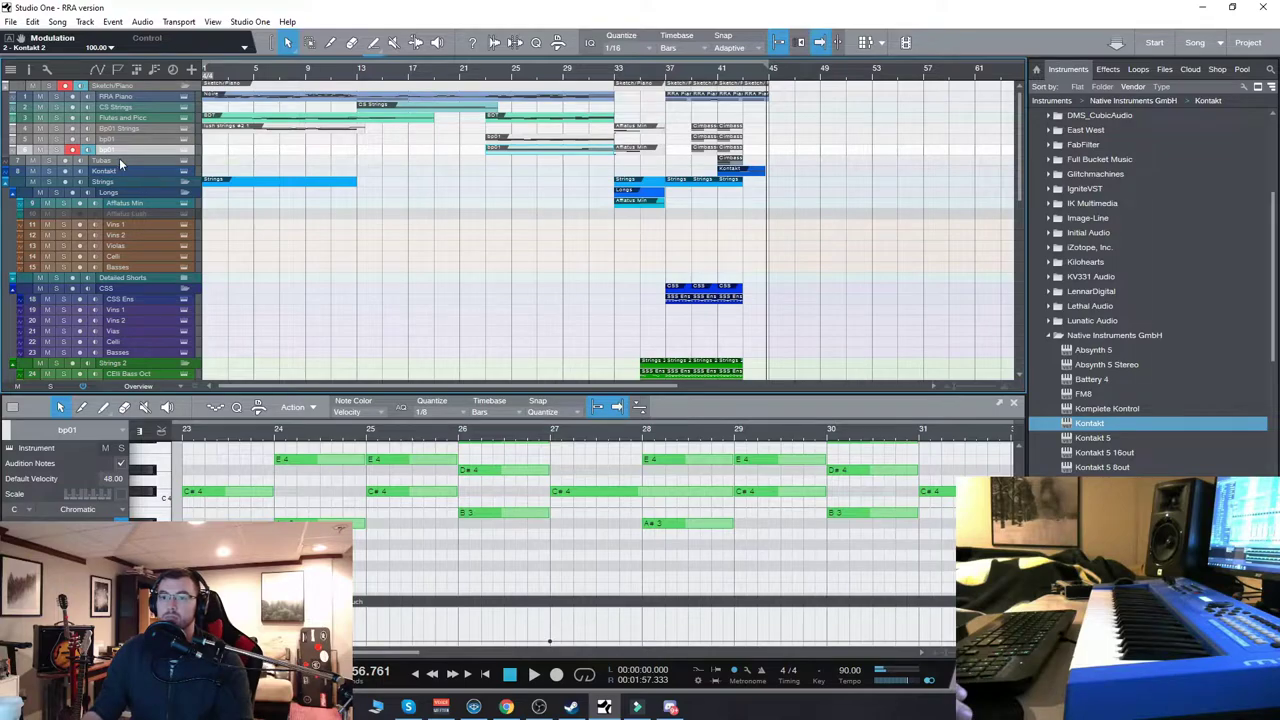
{"action": "left_click", "coordinate": [119, 160]}
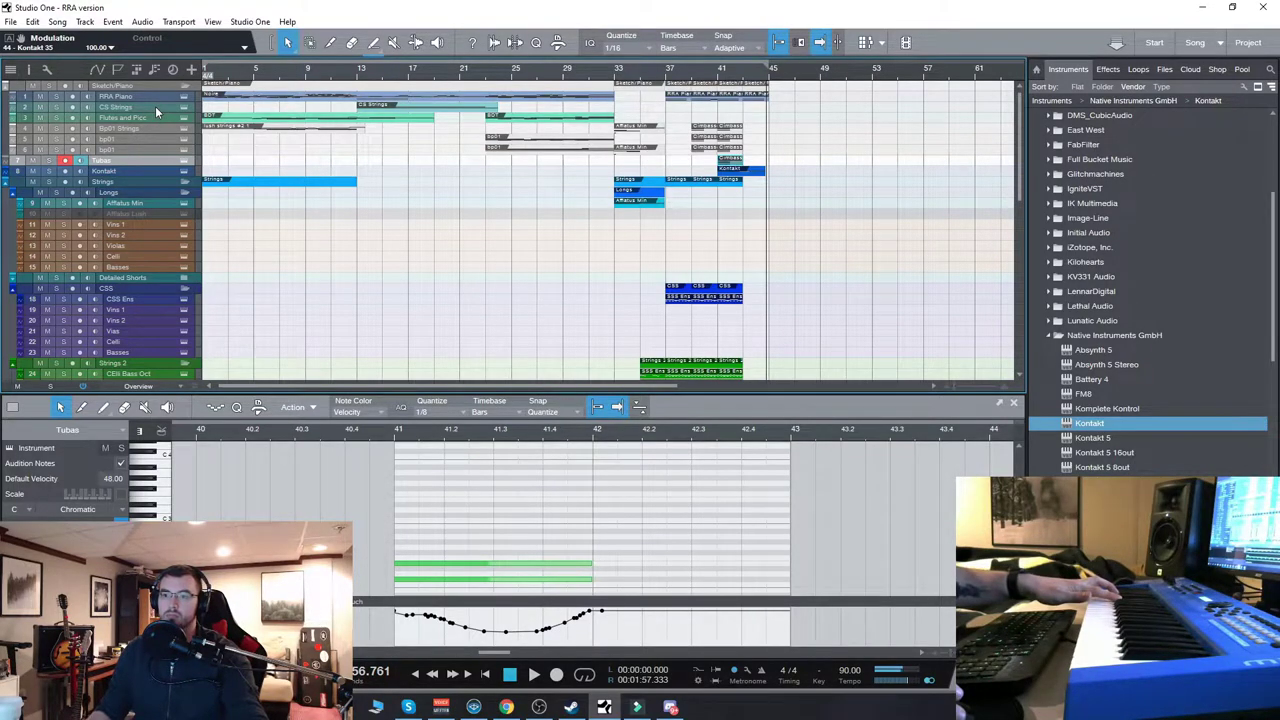
Select the Oboe and Berlin Flute tracks in the Berlin Soloists folder to audition them and view their parts, ending on Oboe.
{"action": "scroll", "coordinate": [451, 331], "scroll_direction": "down", "scroll_amount": 2}
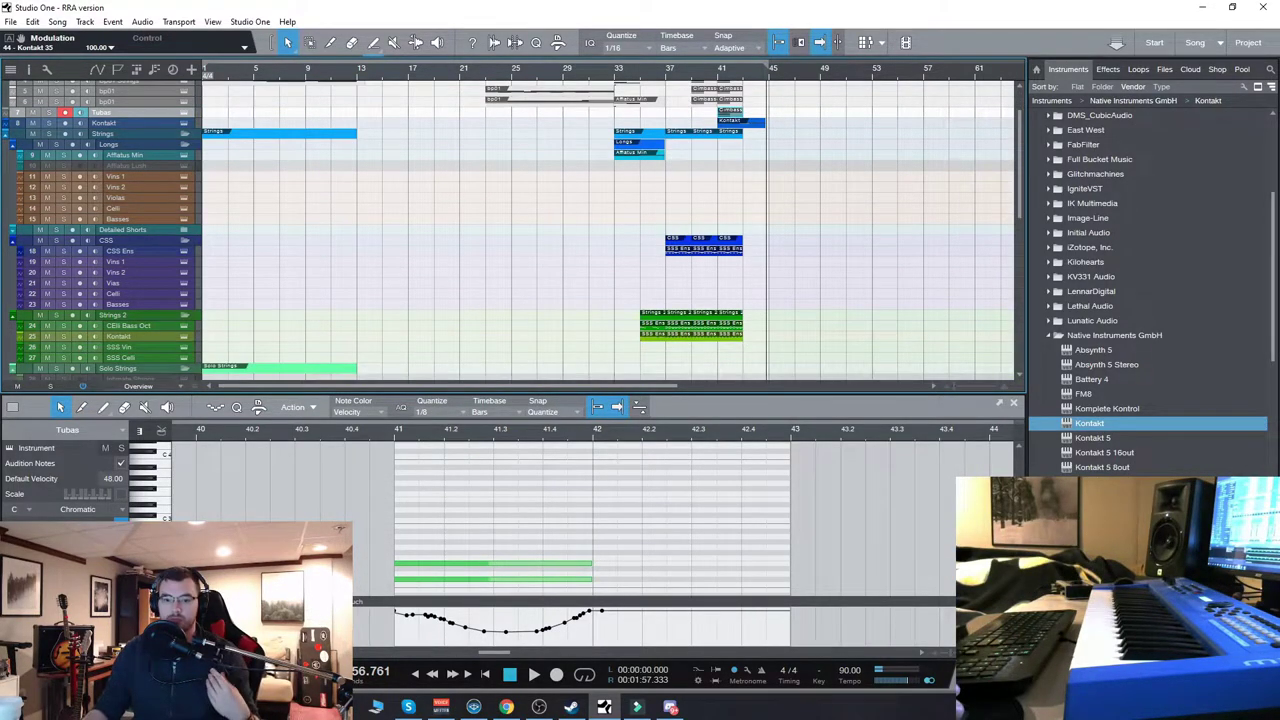
{"action": "scroll", "coordinate": [334, 245], "scroll_direction": "down", "scroll_amount": 9}
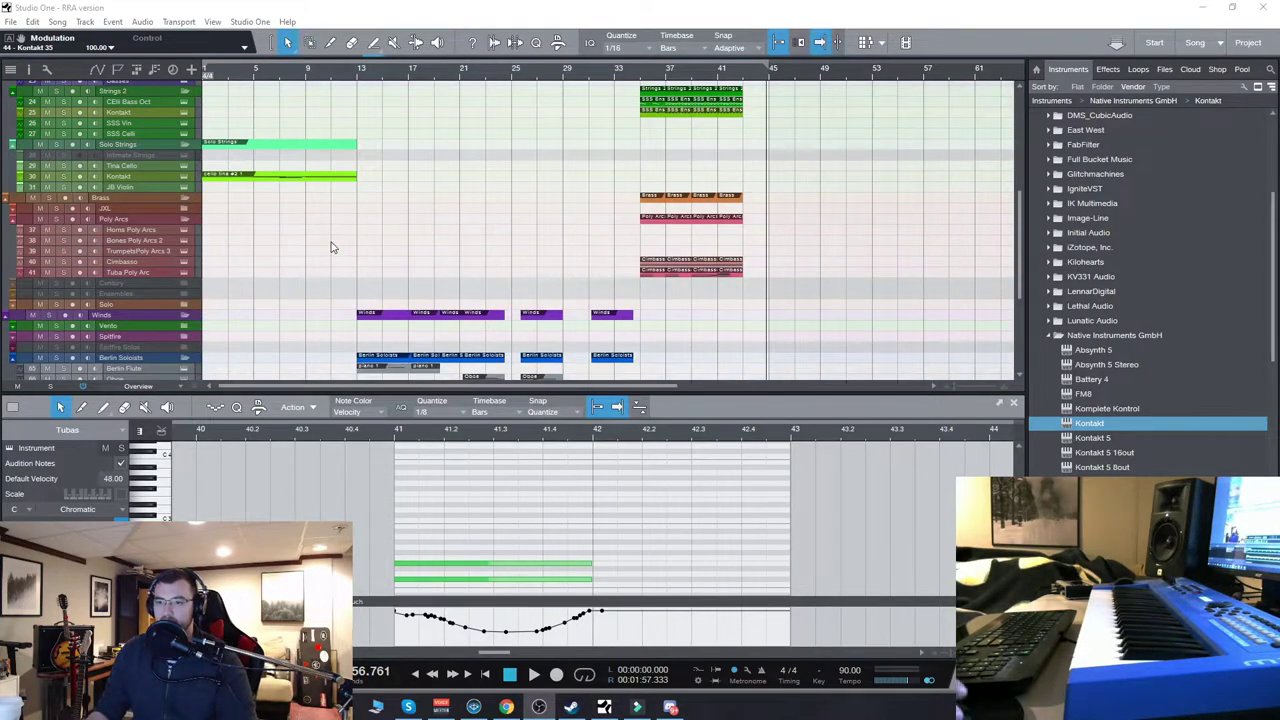
{"action": "scroll", "coordinate": [290, 340], "scroll_direction": "down", "scroll_amount": 5}
{"action": "left_click", "coordinate": [125, 253]}
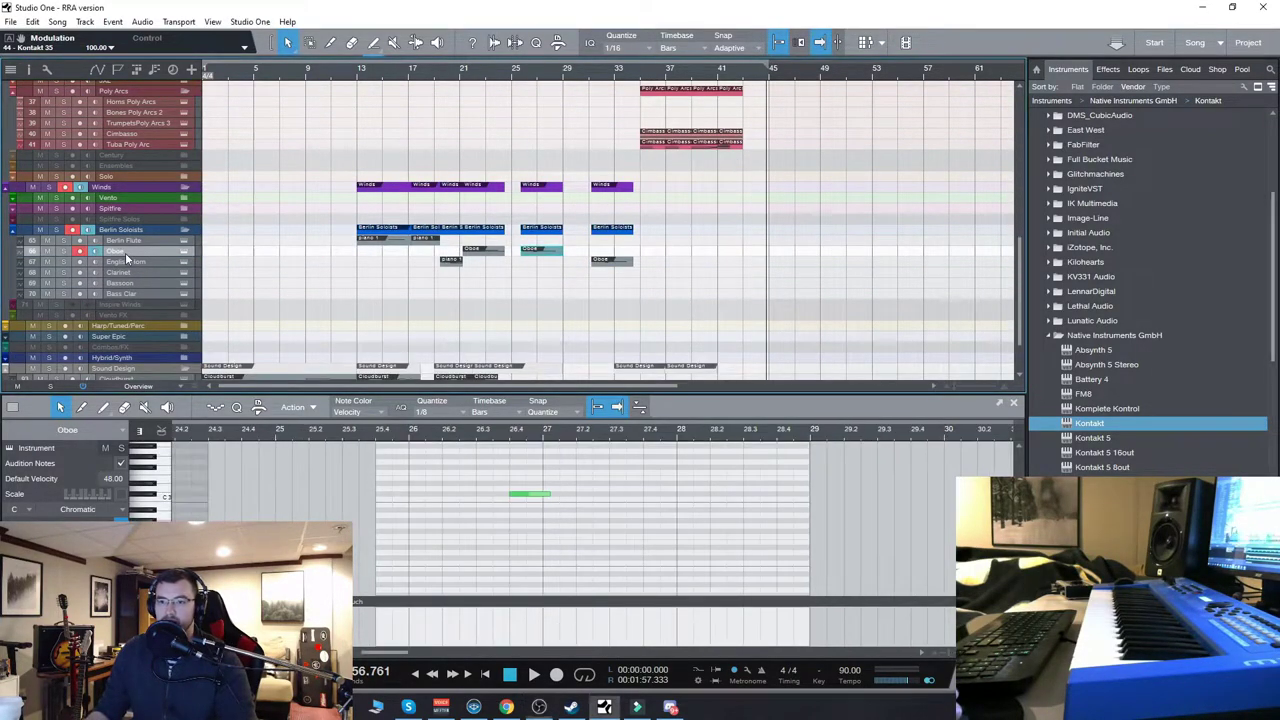
{"action": "left_click", "coordinate": [146, 240]}
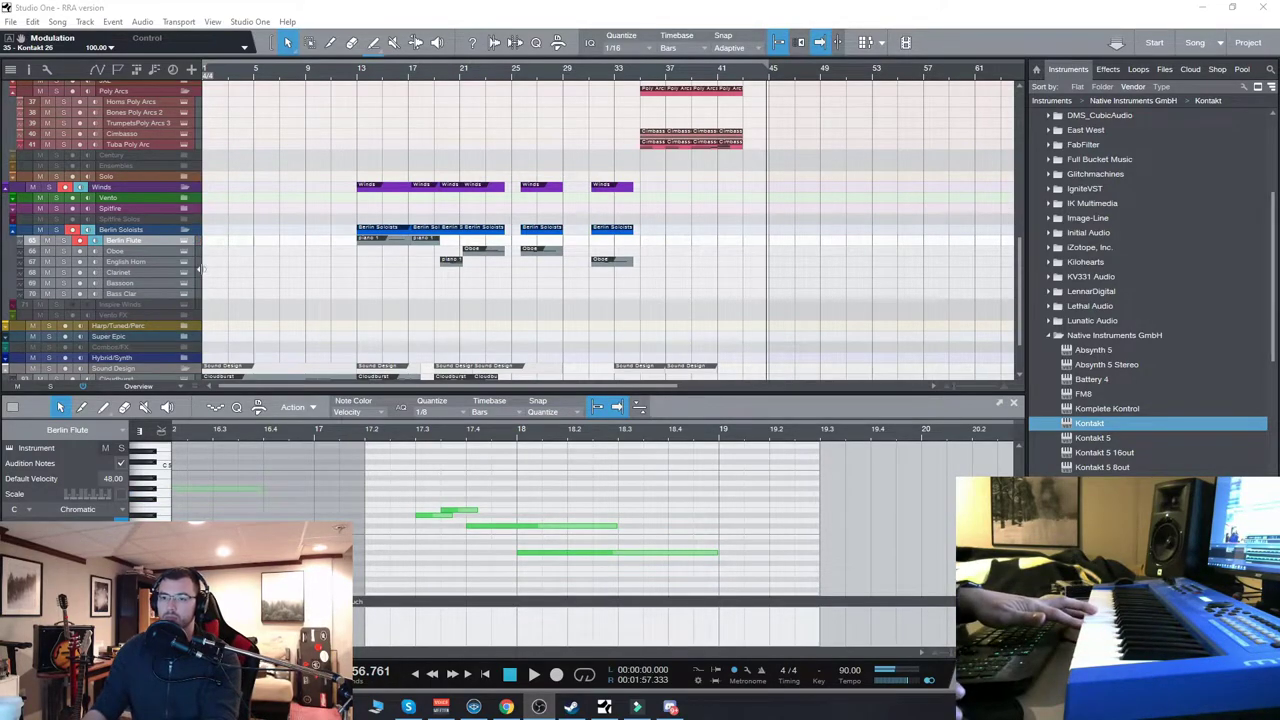
{"action": "left_click", "coordinate": [158, 249]}
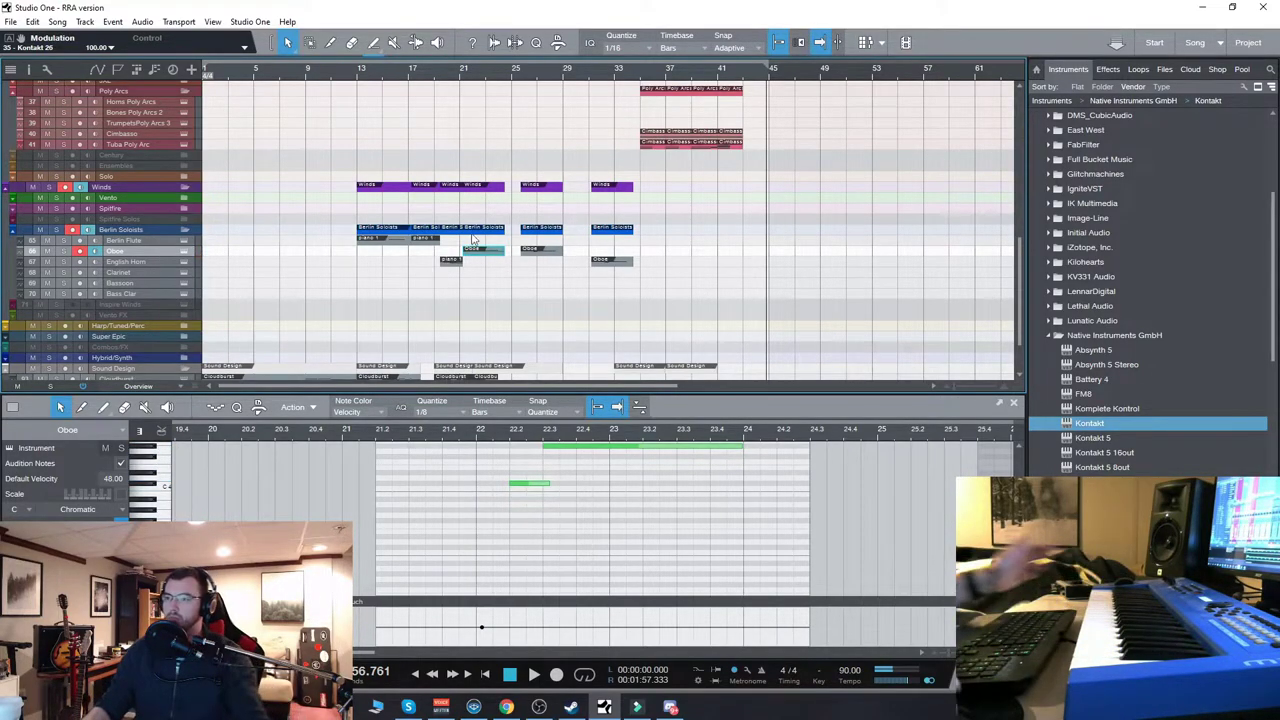
Select the Tuba Poly Arc track, inspect its Palette instrument in Kontakt, and close the instrument window.
{"action": "scroll", "coordinate": [170, 272], "scroll_direction": "up", "scroll_amount": 3}
{"action": "left_click", "coordinate": [170, 272]}
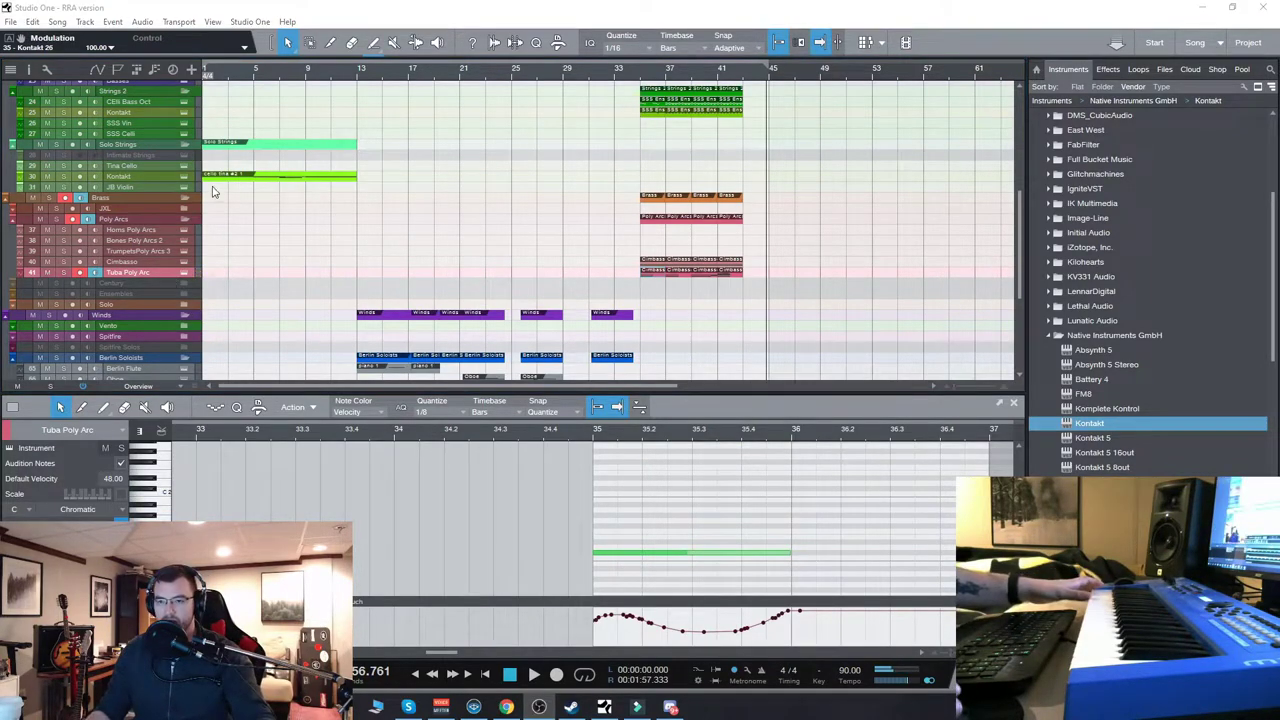
{"action": "left_click", "coordinate": [185, 269]}
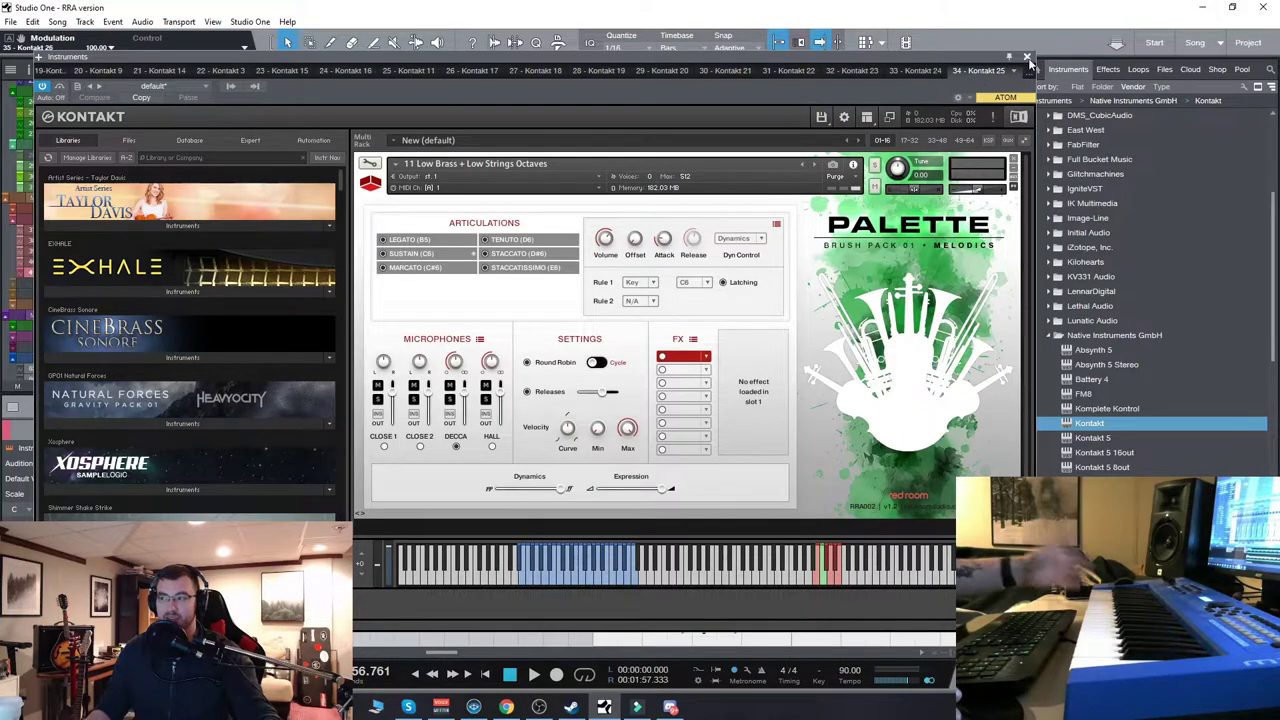
{"action": "left_click", "coordinate": [1027, 57]}
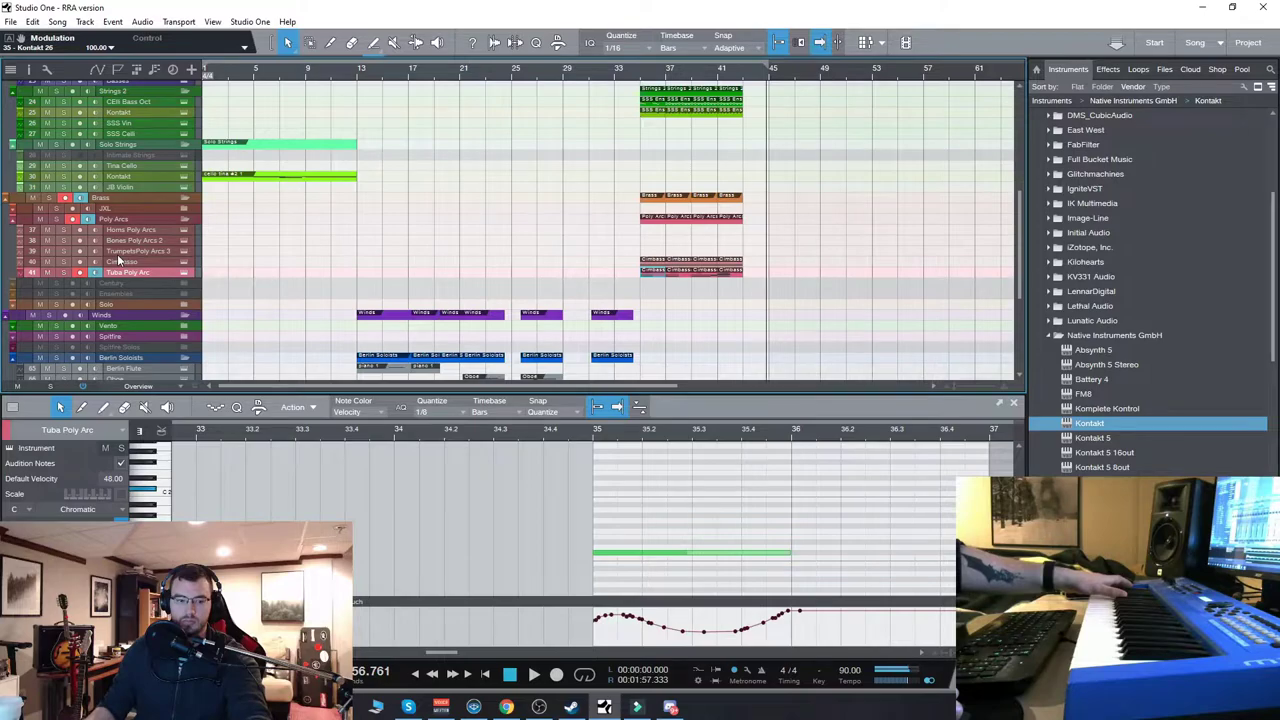
Select the last English Horn event in the Berlin Soloists folder to view its notes.
{"action": "scroll", "coordinate": [183, 273], "scroll_direction": "down", "scroll_amount": 4}
{"action": "left_click", "coordinate": [612, 260]}
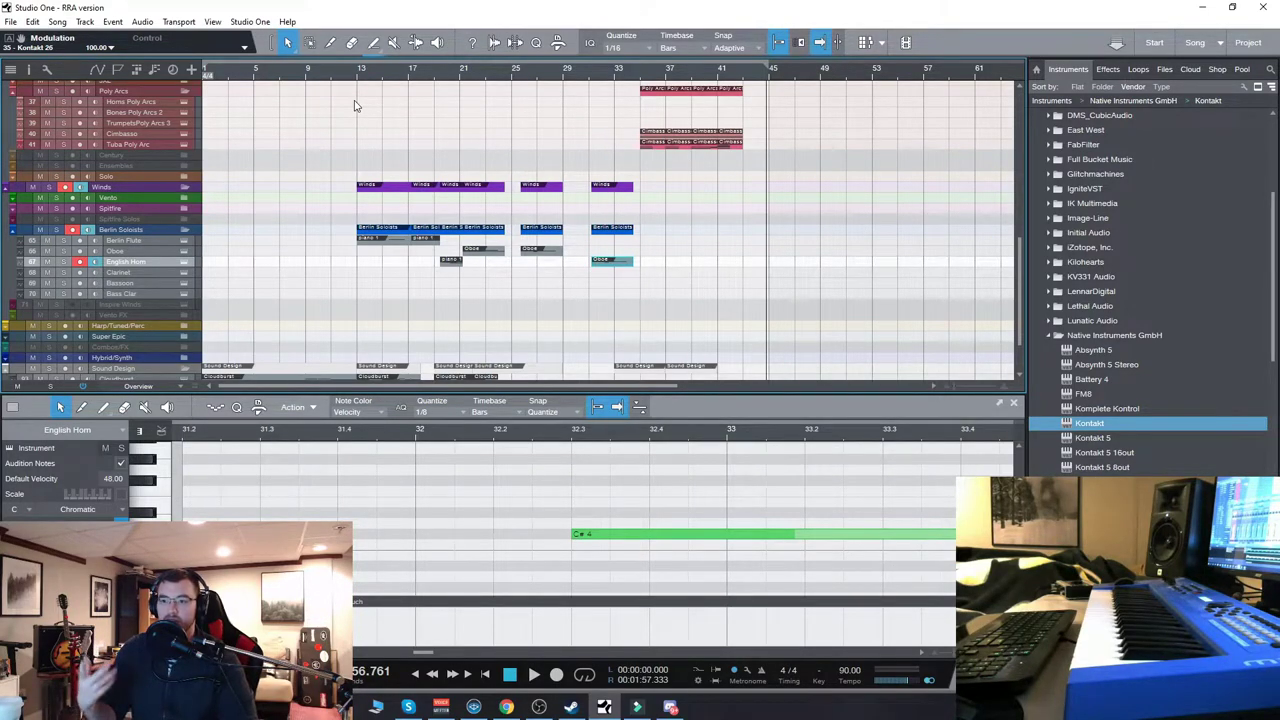
Reopen the Tuba Poly Arc track's Kontakt window to examine 11 Low Brass + Low Strings Octaves, and close it.
{"action": "scroll", "coordinate": [394, 151], "scroll_direction": "up", "scroll_amount": 2}
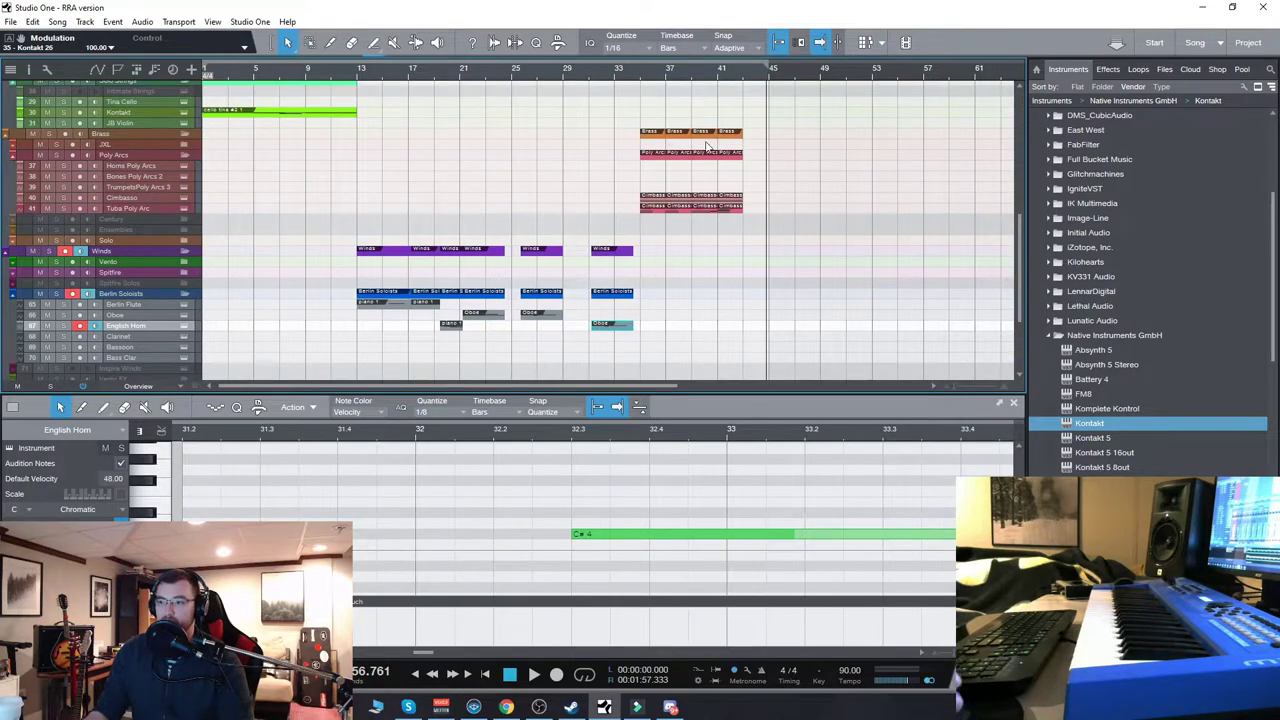
{"action": "scroll", "coordinate": [695, 150], "scroll_direction": "up", "scroll_amount": 1}
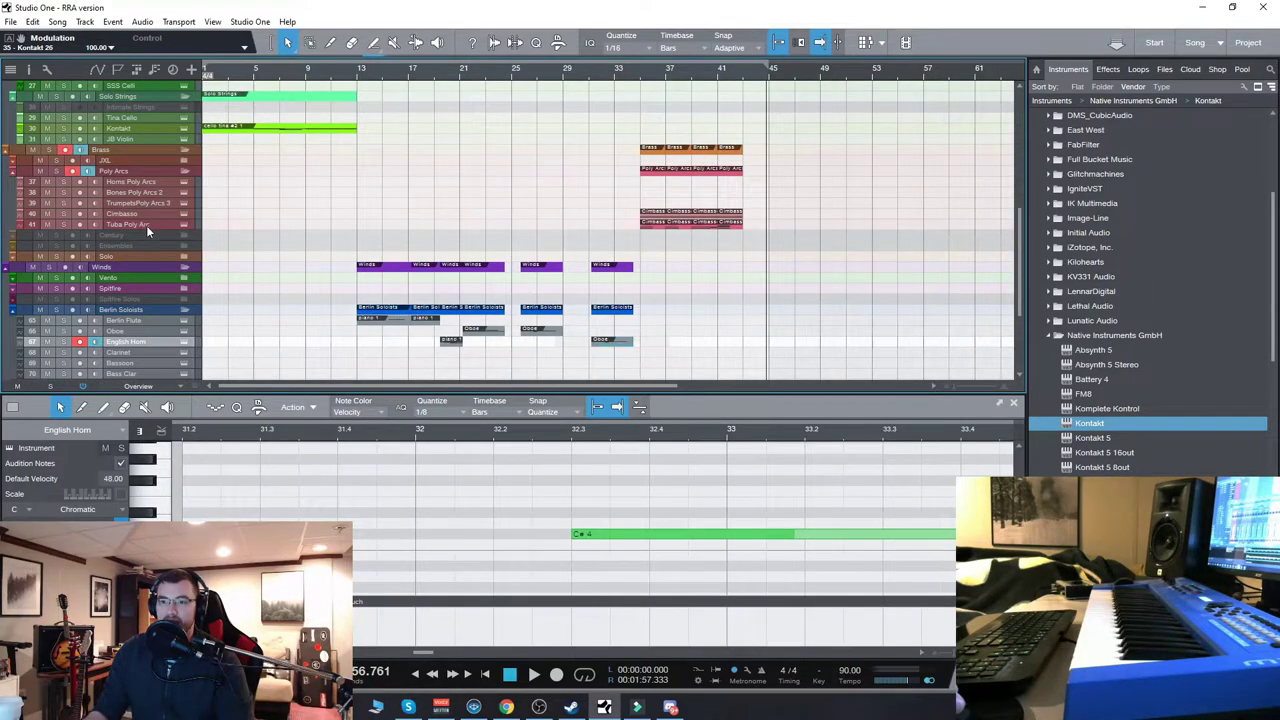
{"action": "left_click", "coordinate": [146, 224]}
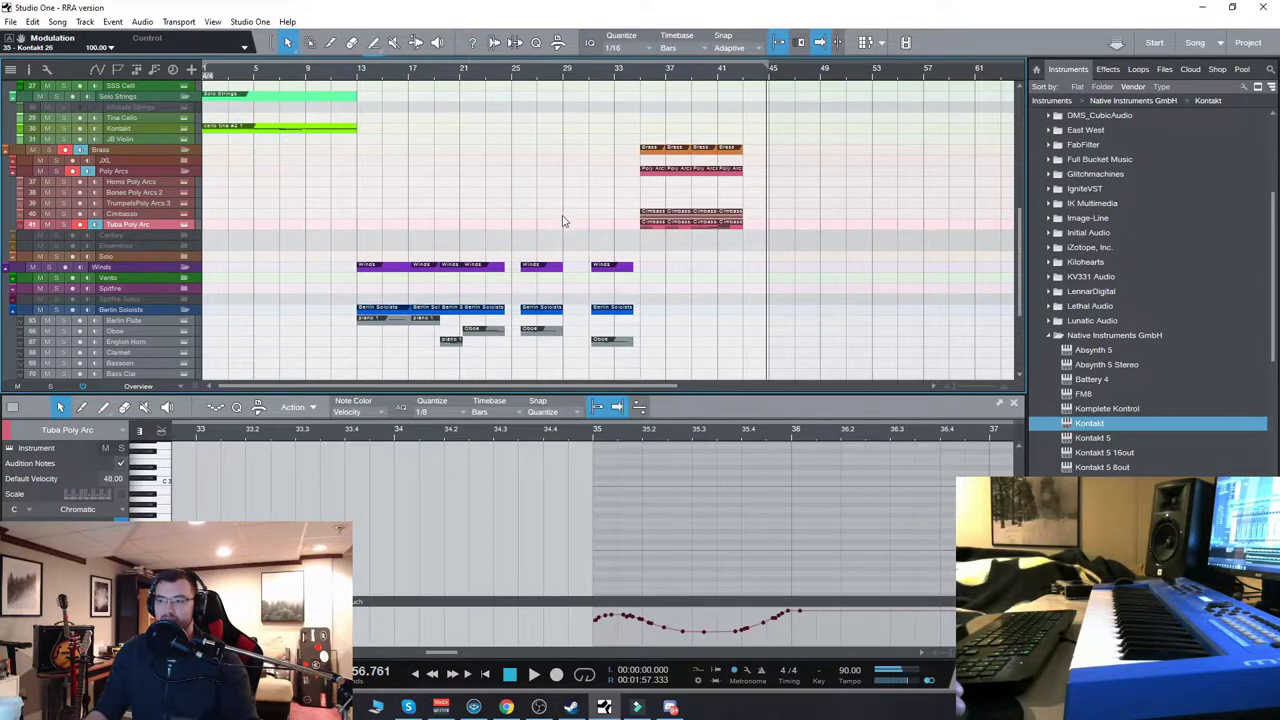
{"action": "left_click", "coordinate": [185, 224]}
{"action": "left_click_drag", "start_coordinate": [573, 60], "coordinate": [584, 52]}
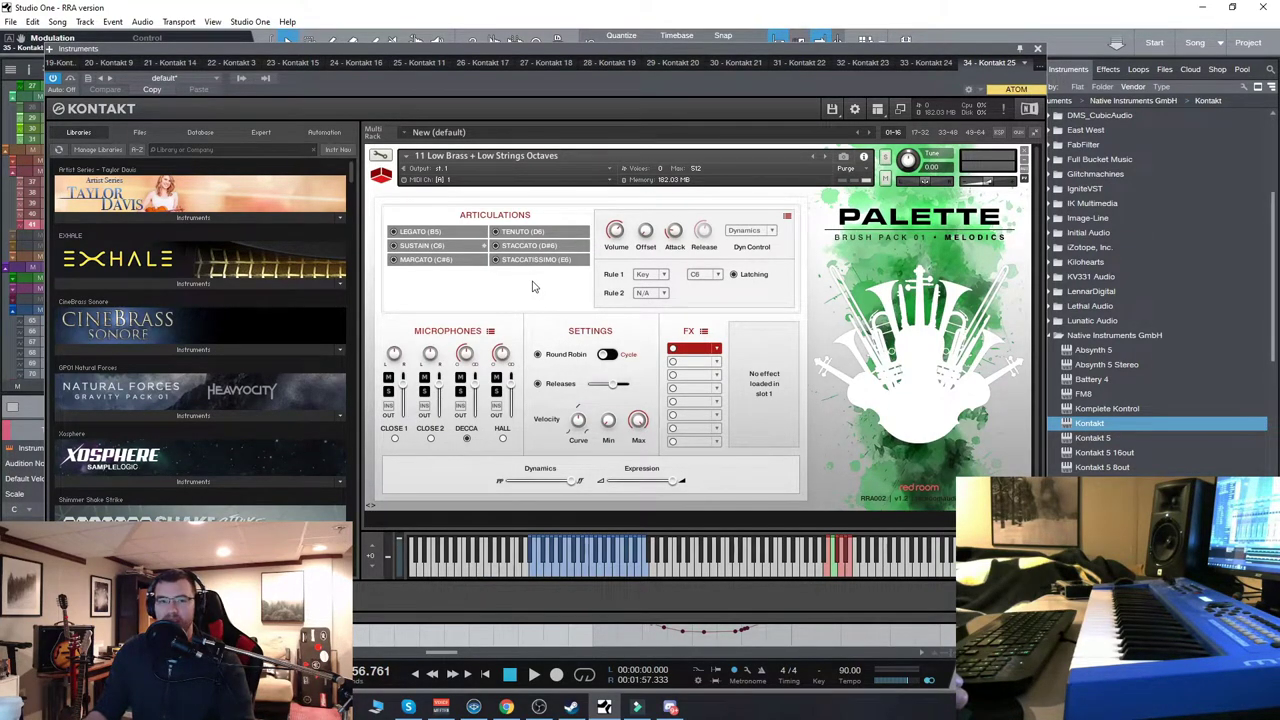
{"action": "left_click", "coordinate": [1037, 48]}
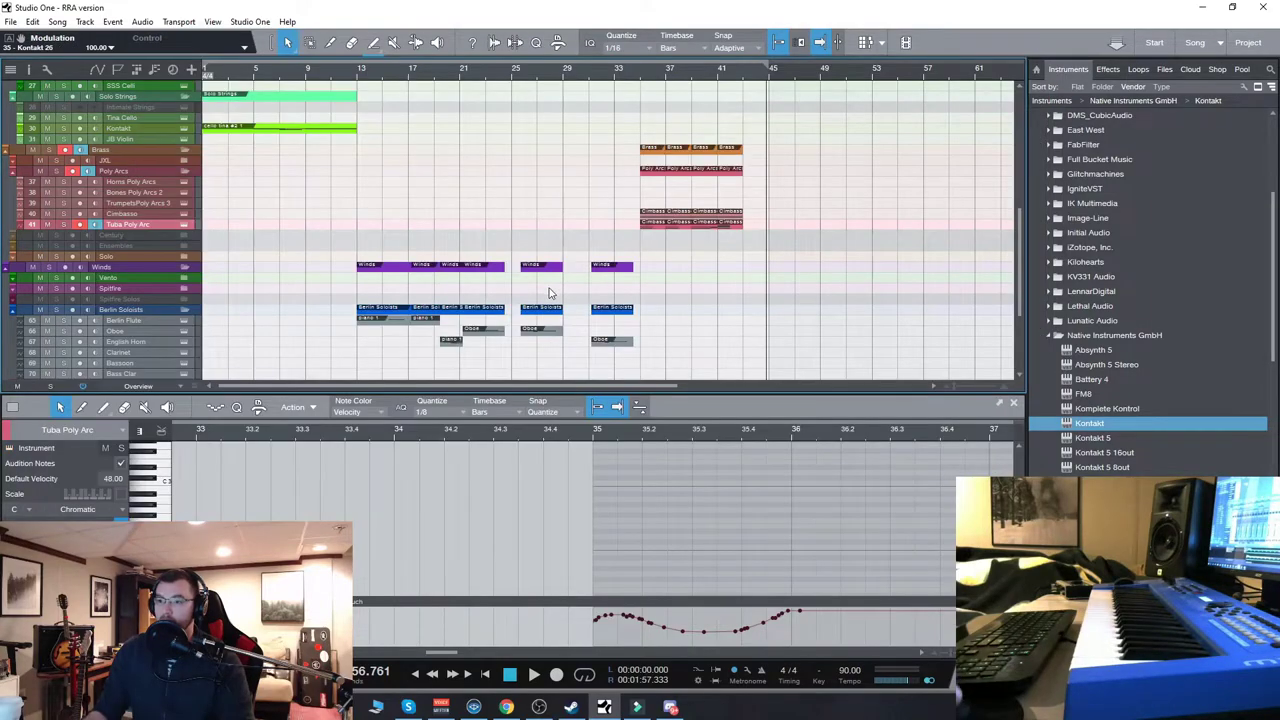
Open the instrument window of the Kontakt track above the Strings folder, and save the song.
{"action": "scroll", "coordinate": [725, 306], "scroll_direction": "up", "scroll_amount": 5}
{"action": "scroll", "coordinate": [148, 244], "scroll_direction": "up", "scroll_amount": 4}
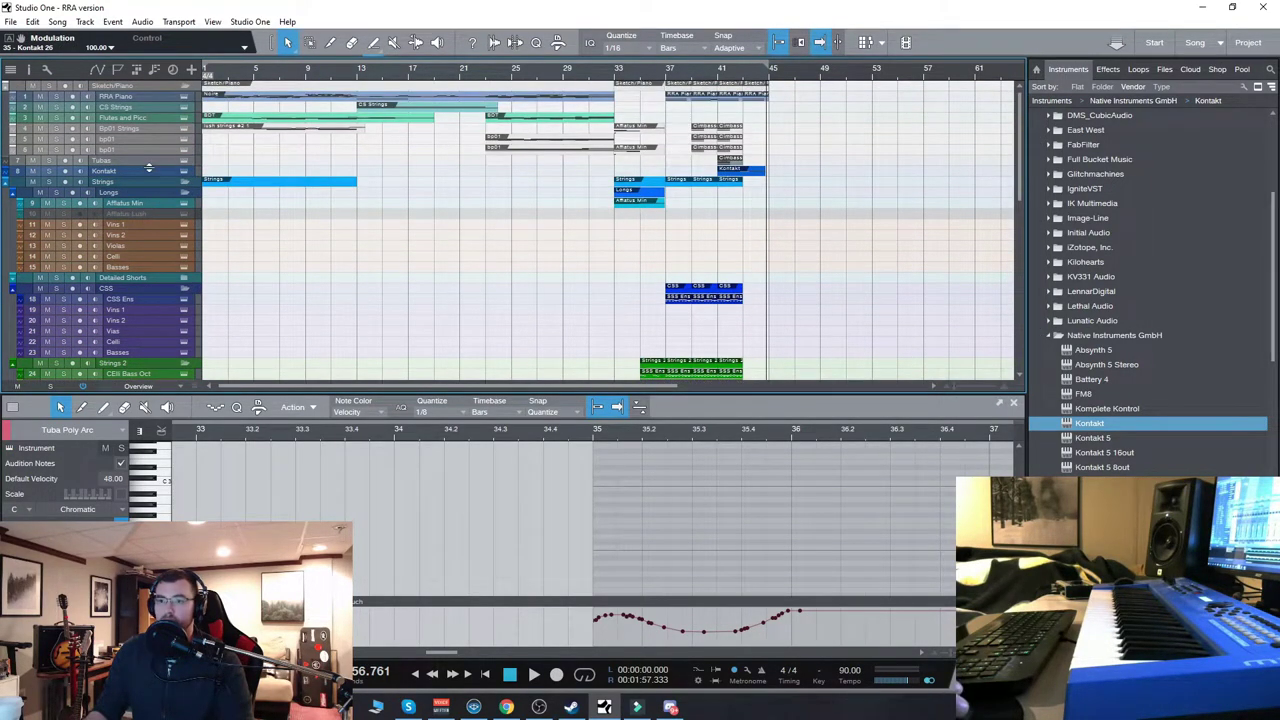
{"action": "left_click", "coordinate": [151, 170]}
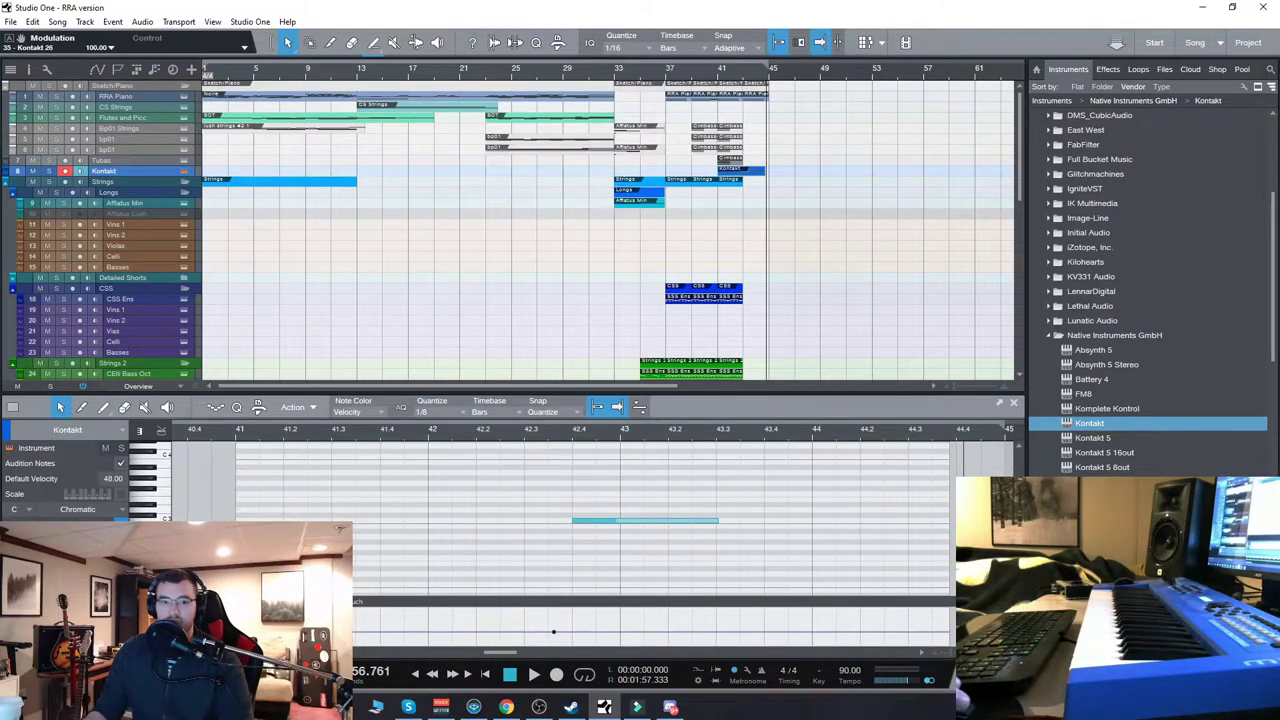
{"action": "key", "text": "F11"}
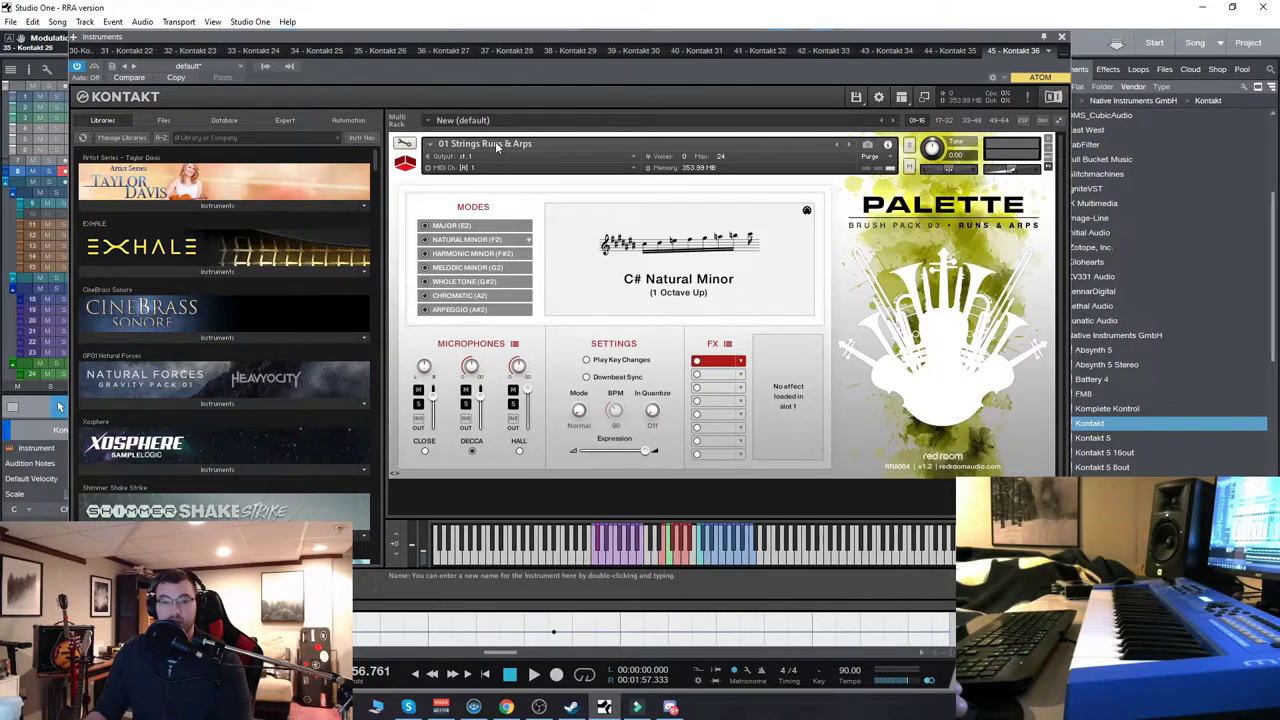
{"action": "left_click", "coordinate": [289, 140]}
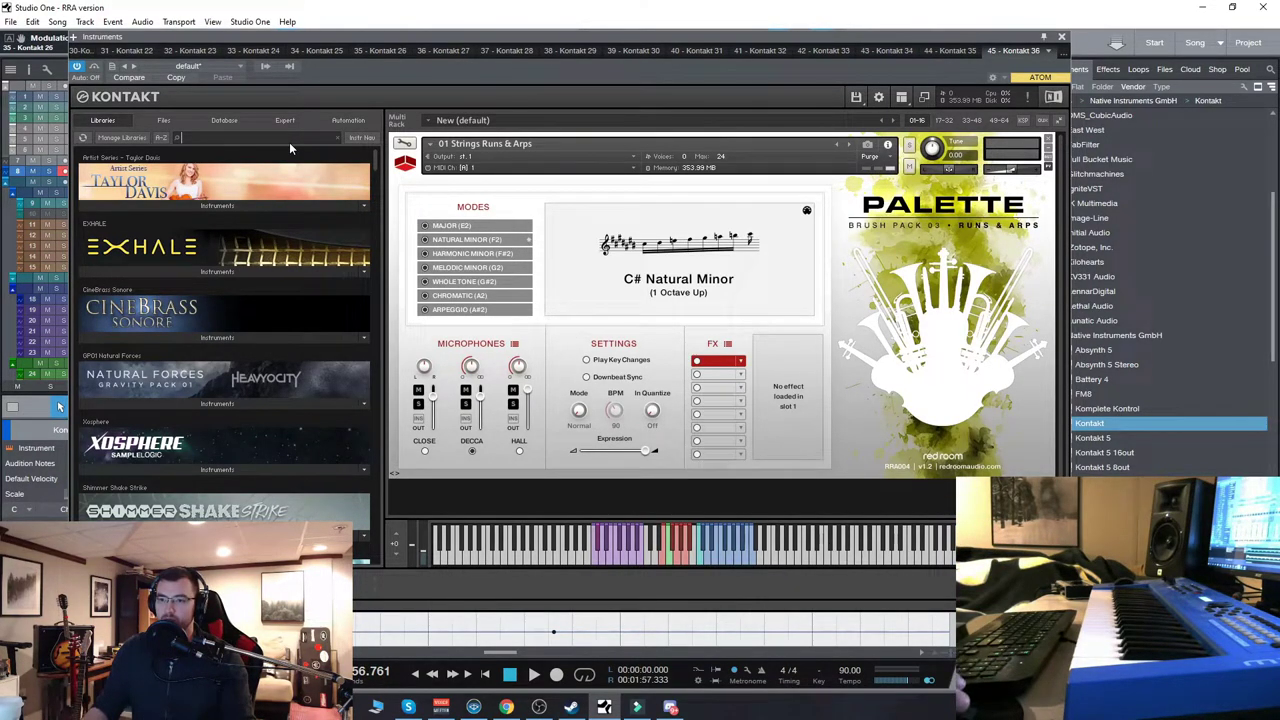
{"action": "key", "text": "ctrl+s"}
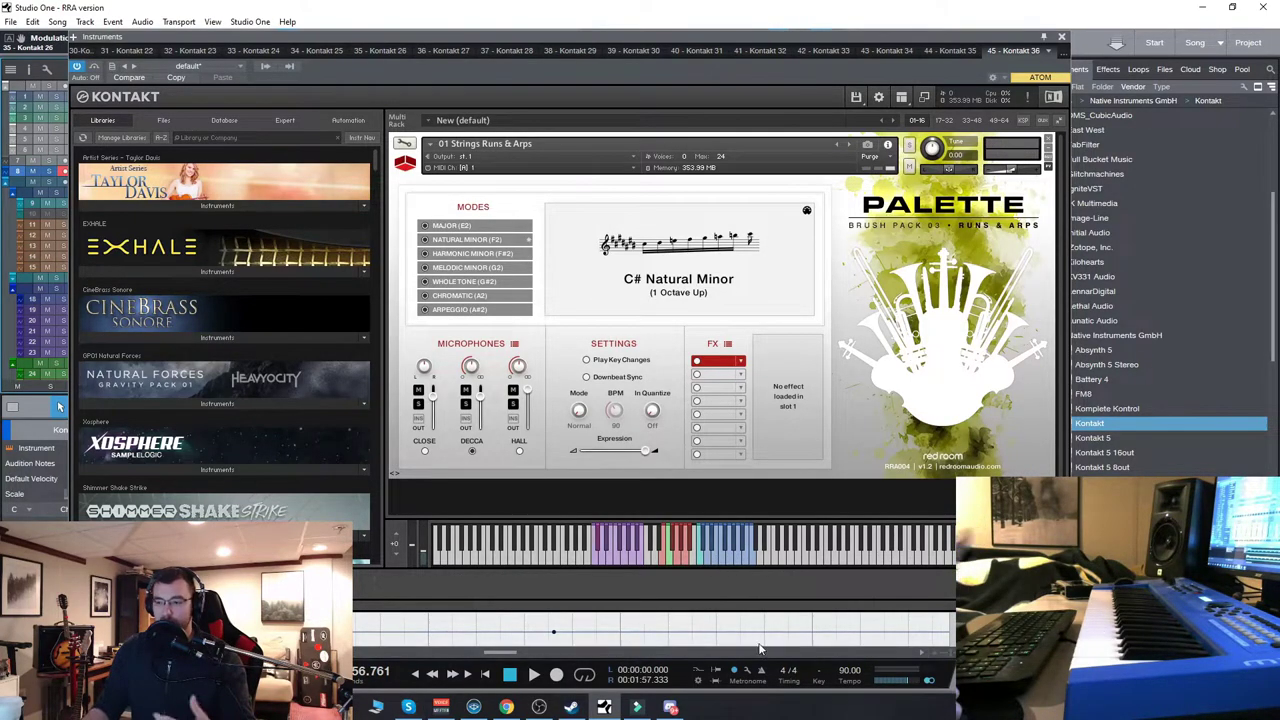
Audition C# Natural Minor run types of 01 Strings Runs & Arps on the Kontakt keyboard, including one- and two-octave runs and runs from the 5th.
{"action": "left_click", "coordinate": [701, 563]}
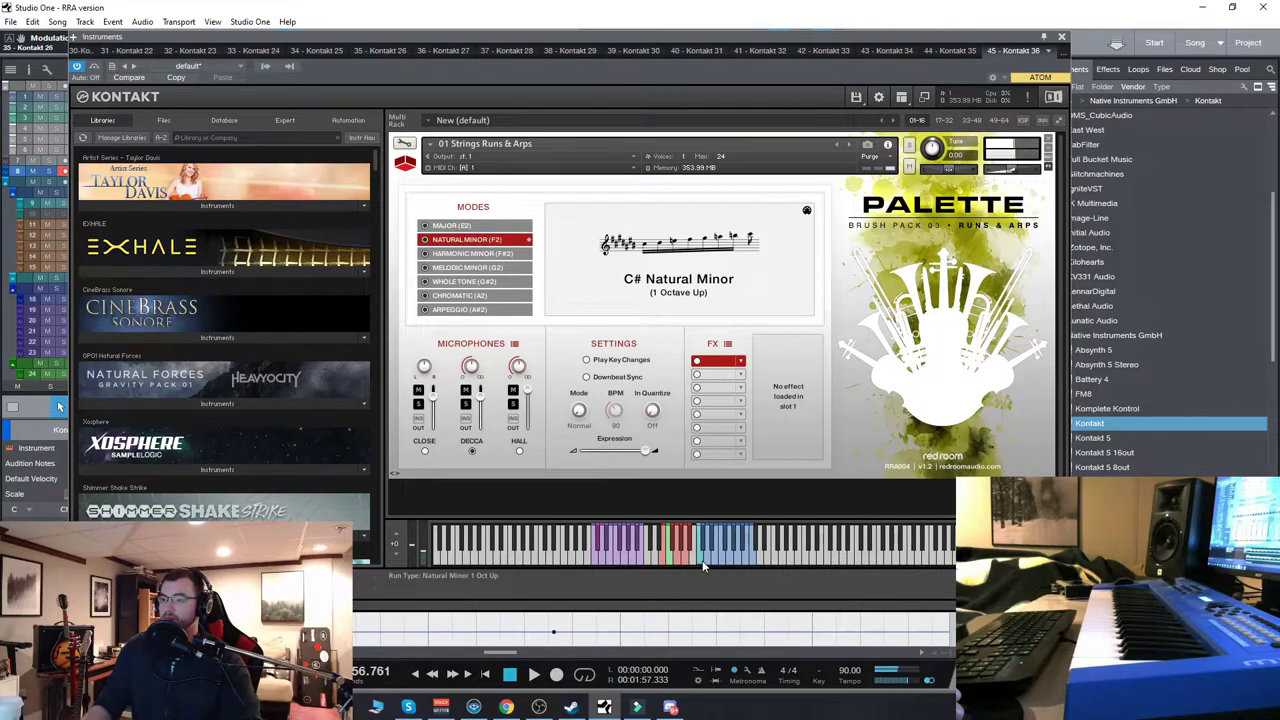
{"action": "left_click", "coordinate": [709, 566]}
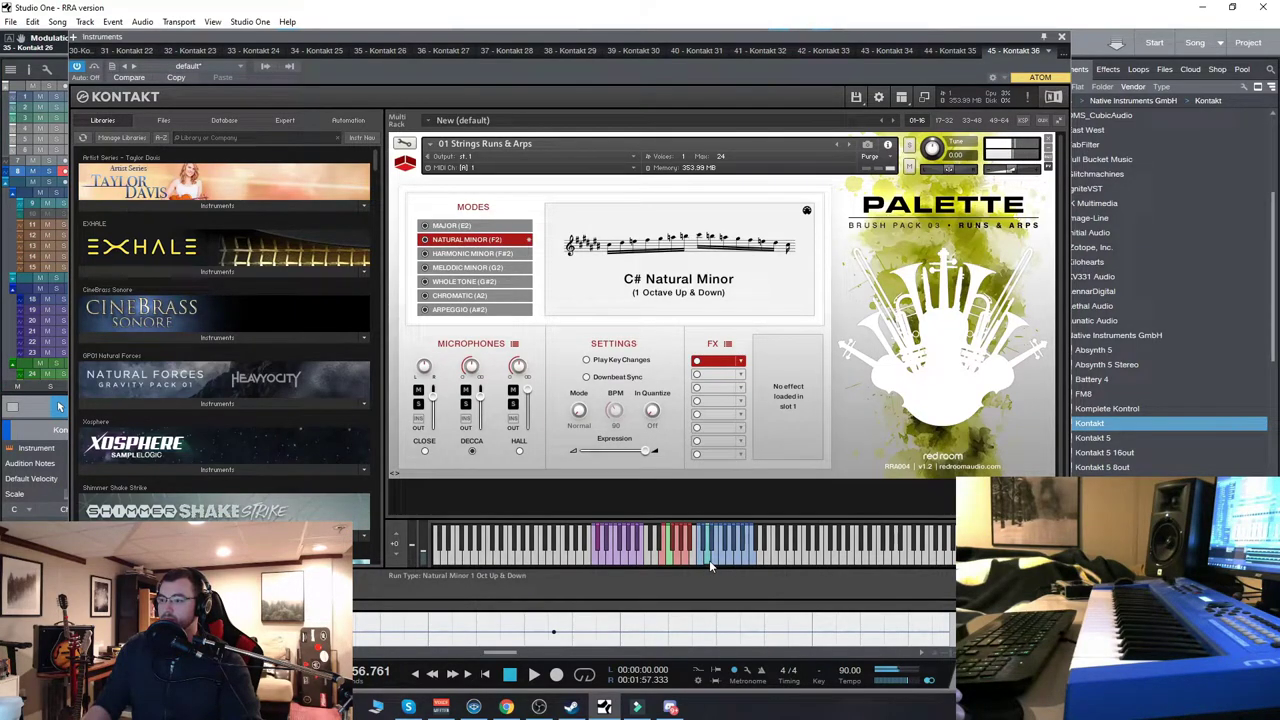
{"action": "left_click", "coordinate": [723, 565]}
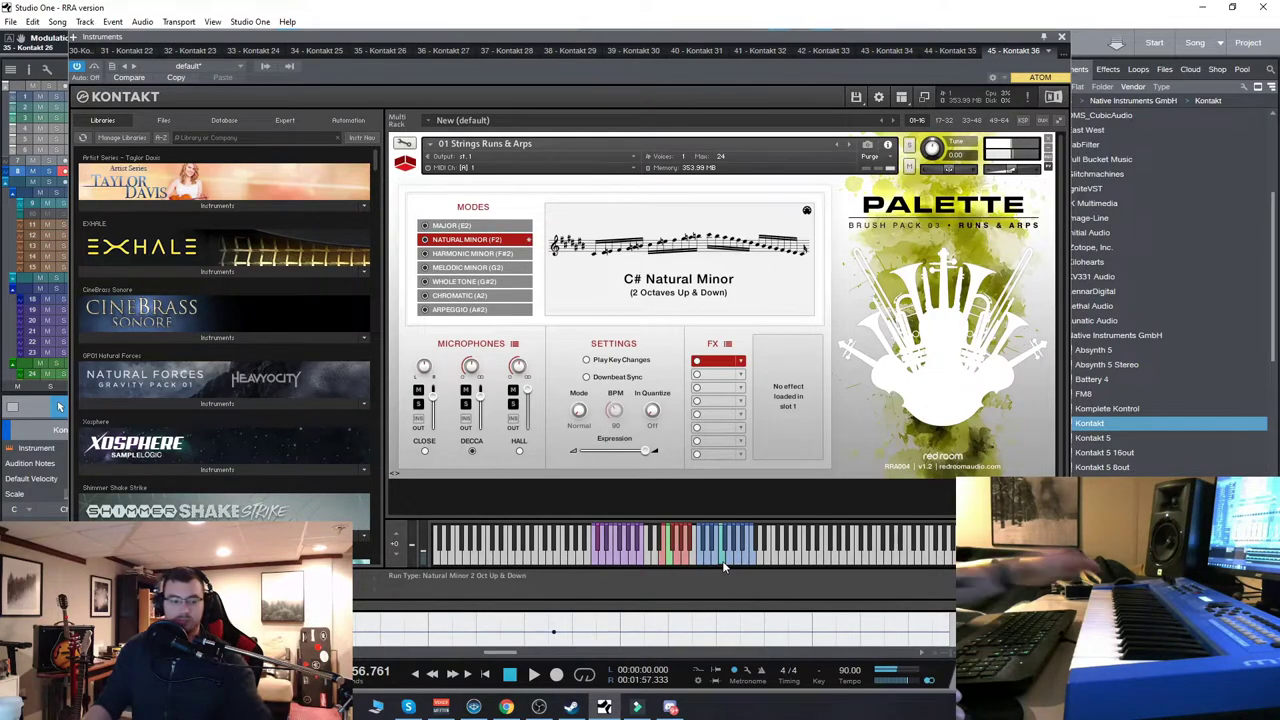
{"action": "left_click", "coordinate": [743, 563]}
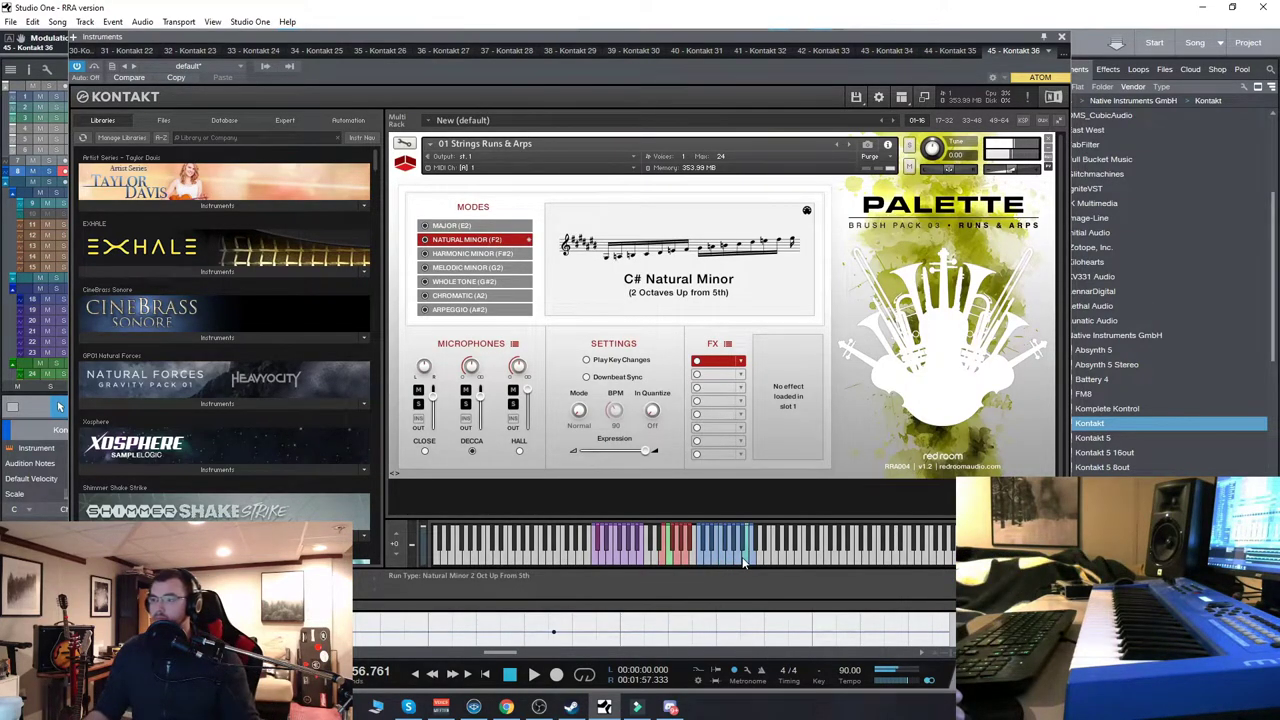
{"action": "left_click", "coordinate": [753, 563]}
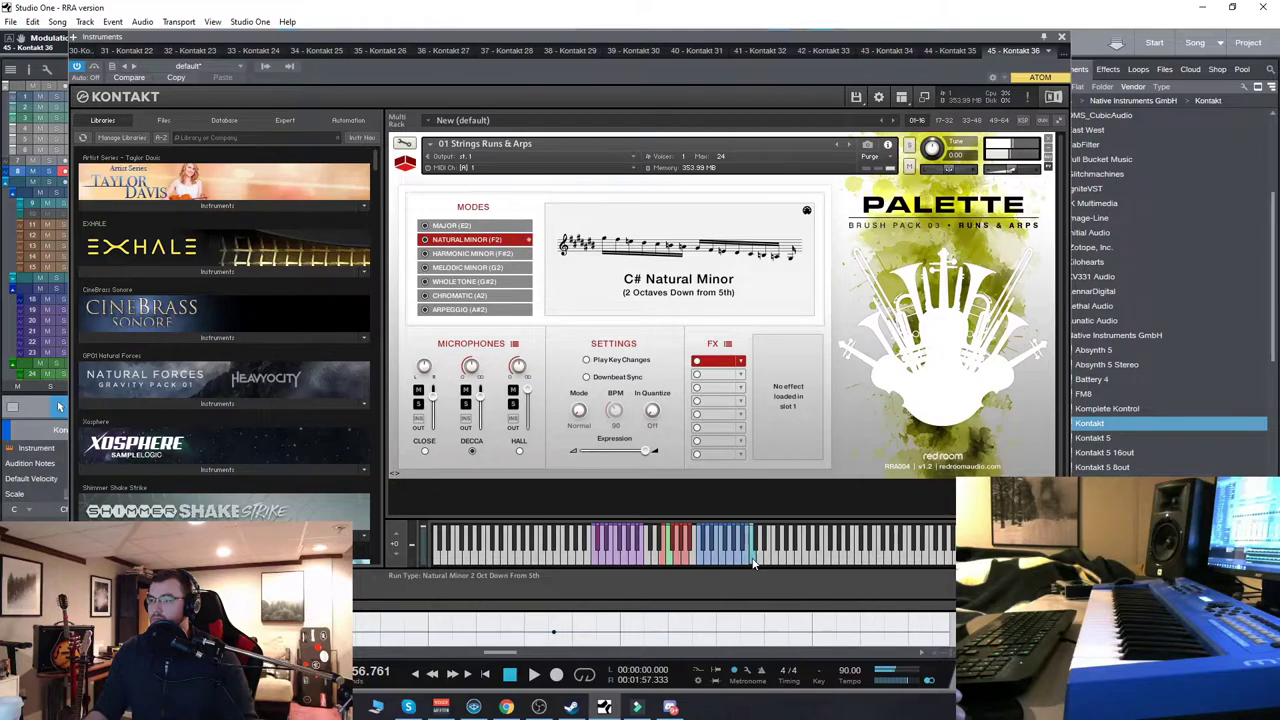
{"action": "left_click", "coordinate": [733, 547]}
{"action": "left_click", "coordinate": [722, 556]}
{"action": "left_click", "coordinate": [705, 558]}
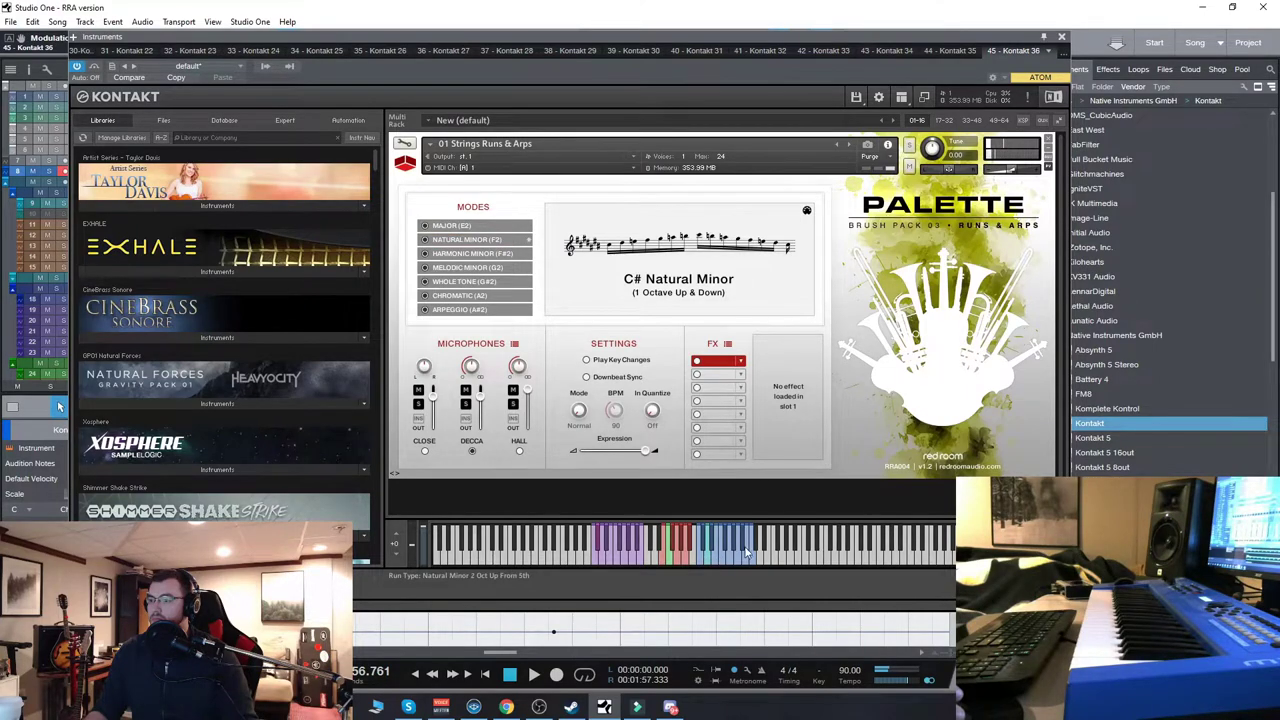
Audition more C# Natural Minor runs of 01 Strings Runs & Arps, including two octaves down from the 5th and one octave up from the 5th.
{"action": "left_click", "coordinate": [752, 556]}
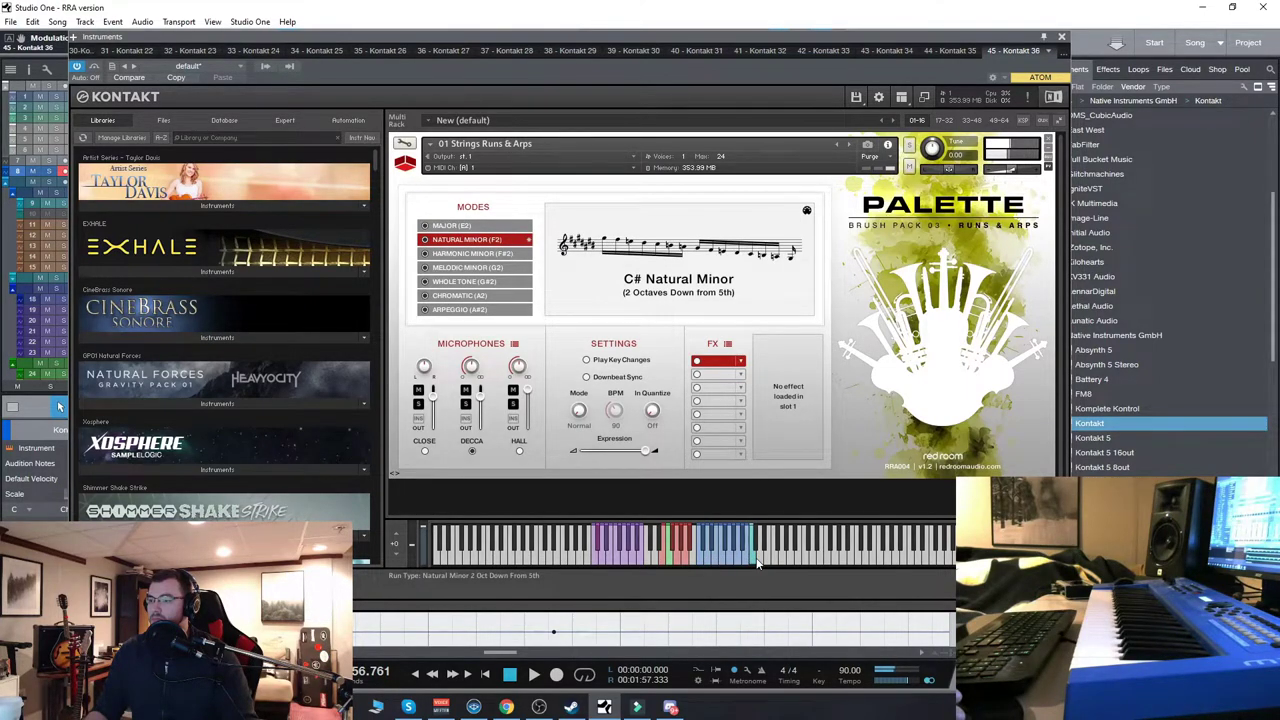
{"action": "left_click", "coordinate": [756, 560]}
{"action": "left_click", "coordinate": [729, 556]}
{"action": "left_click", "coordinate": [738, 556]}
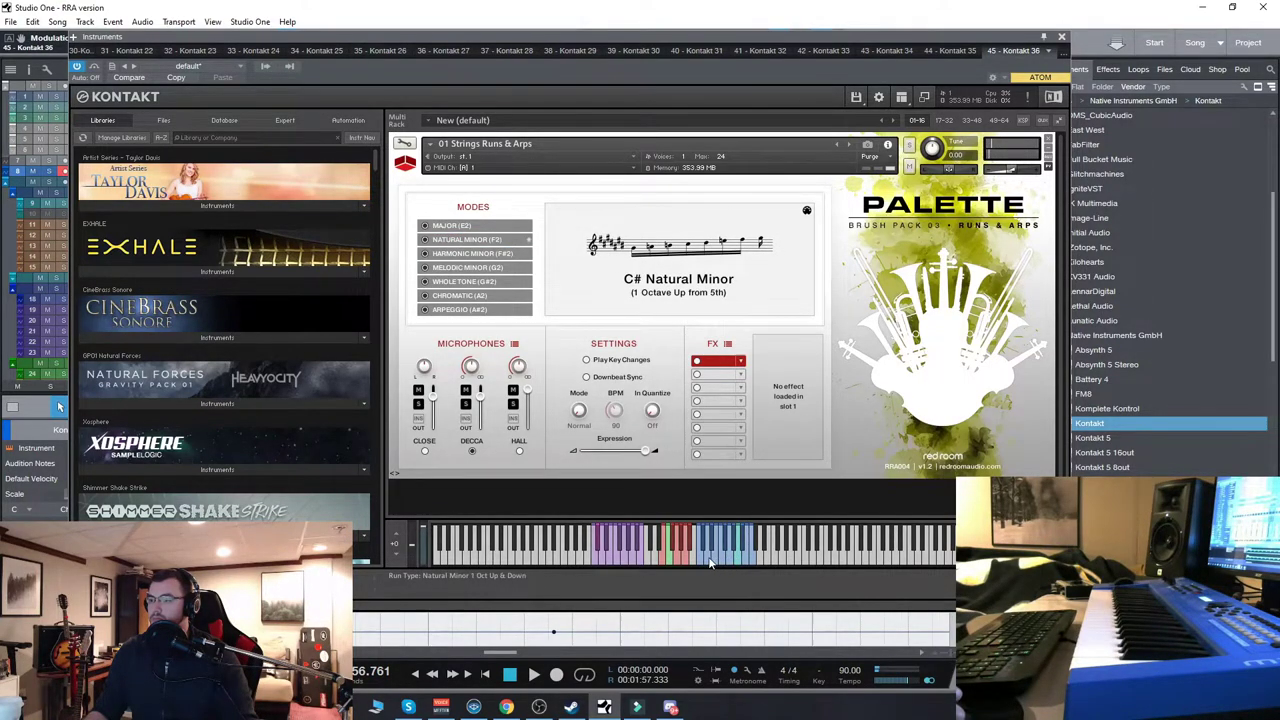
{"action": "left_click", "coordinate": [728, 557]}
Switch the strings runs to Melodic Minor mode and audition C# runs, including 2 Octaves Down, 5th Up and 1 Octave Up from 5th.
{"action": "left_click", "coordinate": [677, 558]}
{"action": "left_click", "coordinate": [713, 562]}
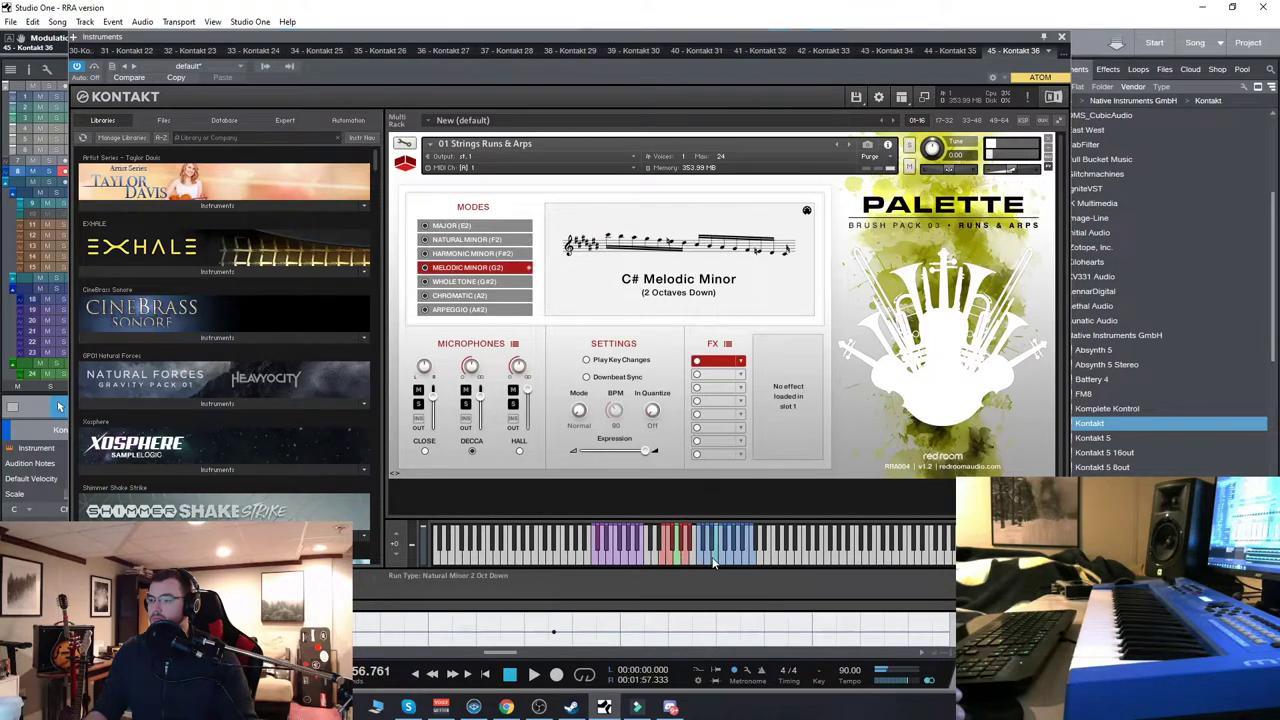
{"action": "left_click", "coordinate": [730, 558]}
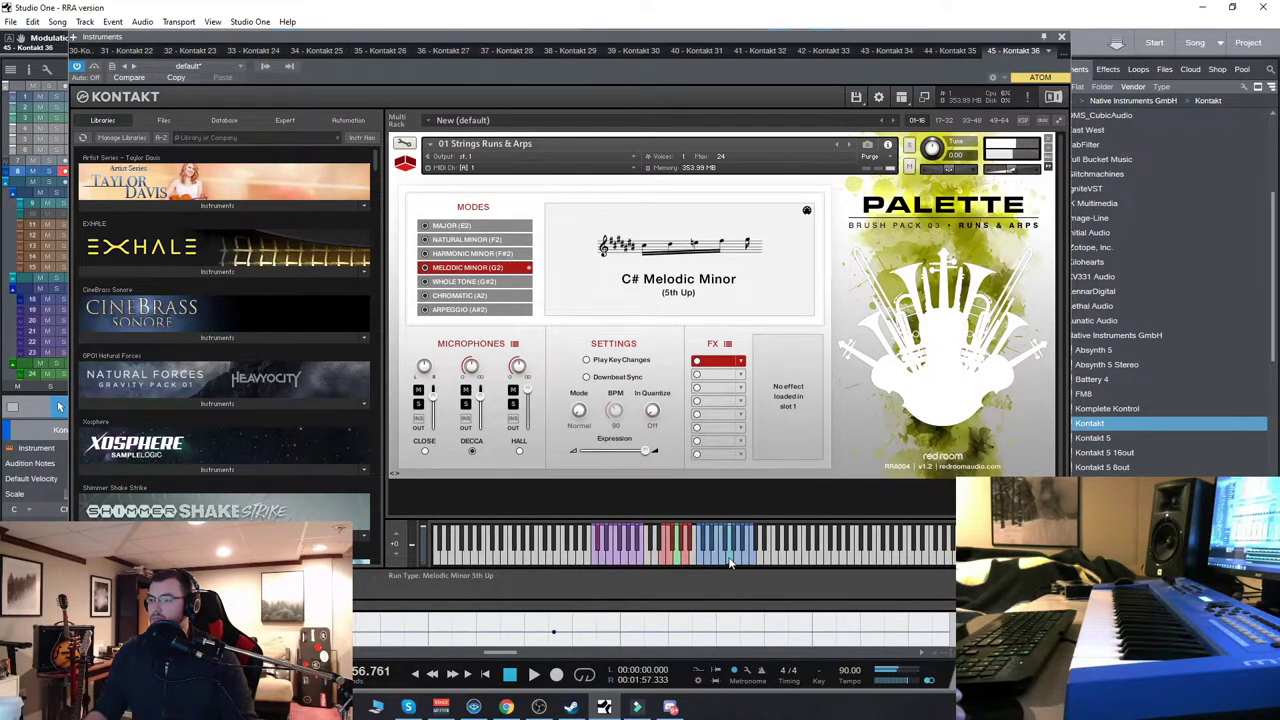
{"action": "left_click", "coordinate": [737, 558]}
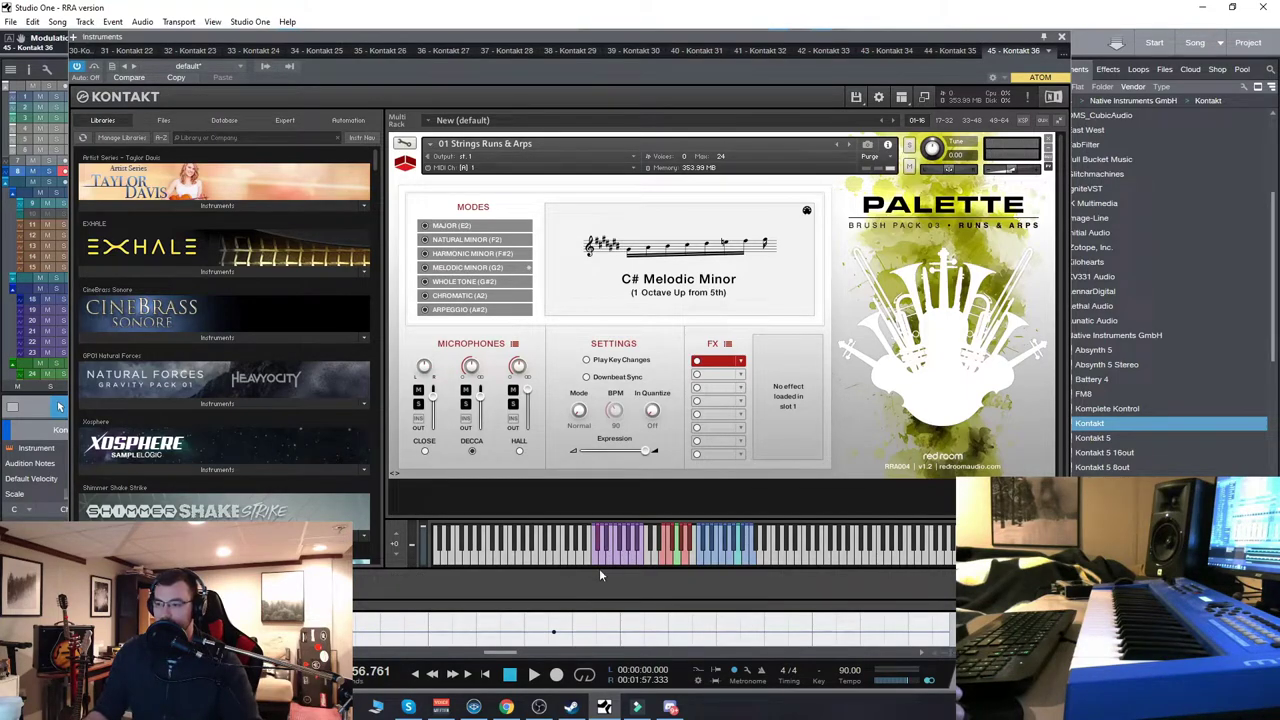
Audition G Melodic Minor strings runs, including 1 Octave Up, 1 Octave Up from 5th and 2 Octaves Up from 5th.
{"action": "left_click", "coordinate": [701, 560]}
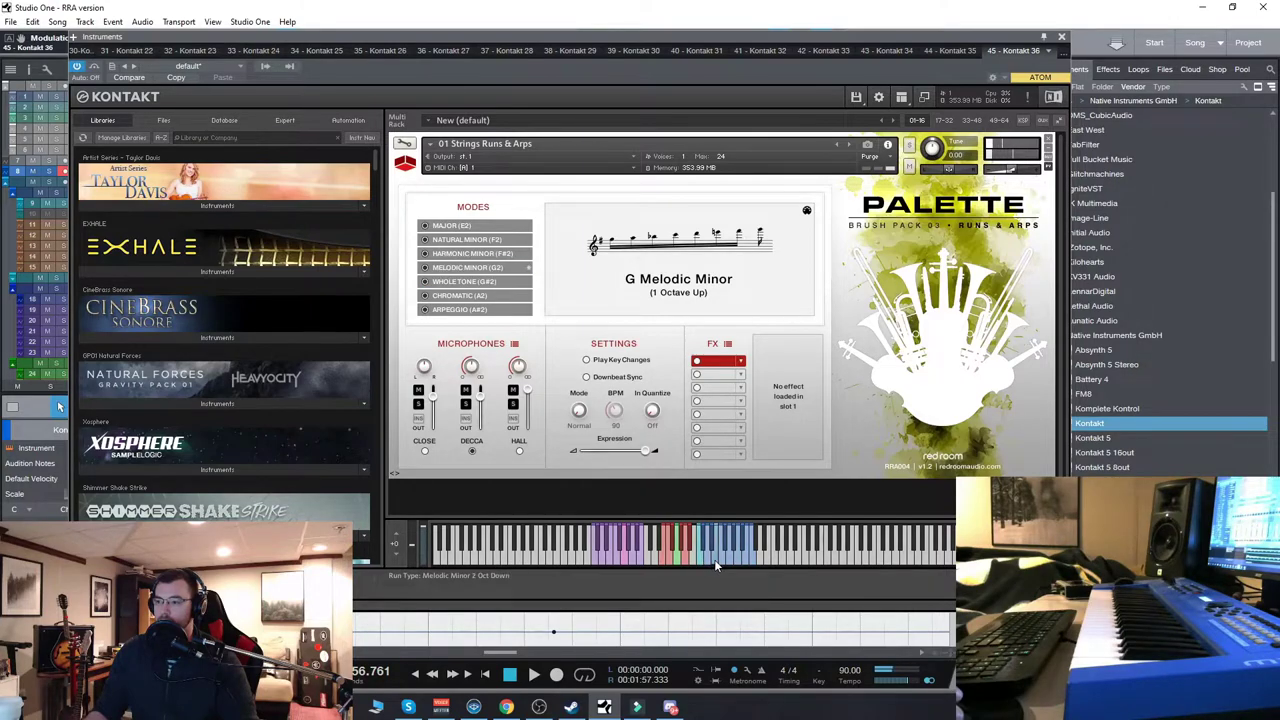
{"action": "left_click", "coordinate": [714, 560]}
{"action": "left_click", "coordinate": [739, 559]}
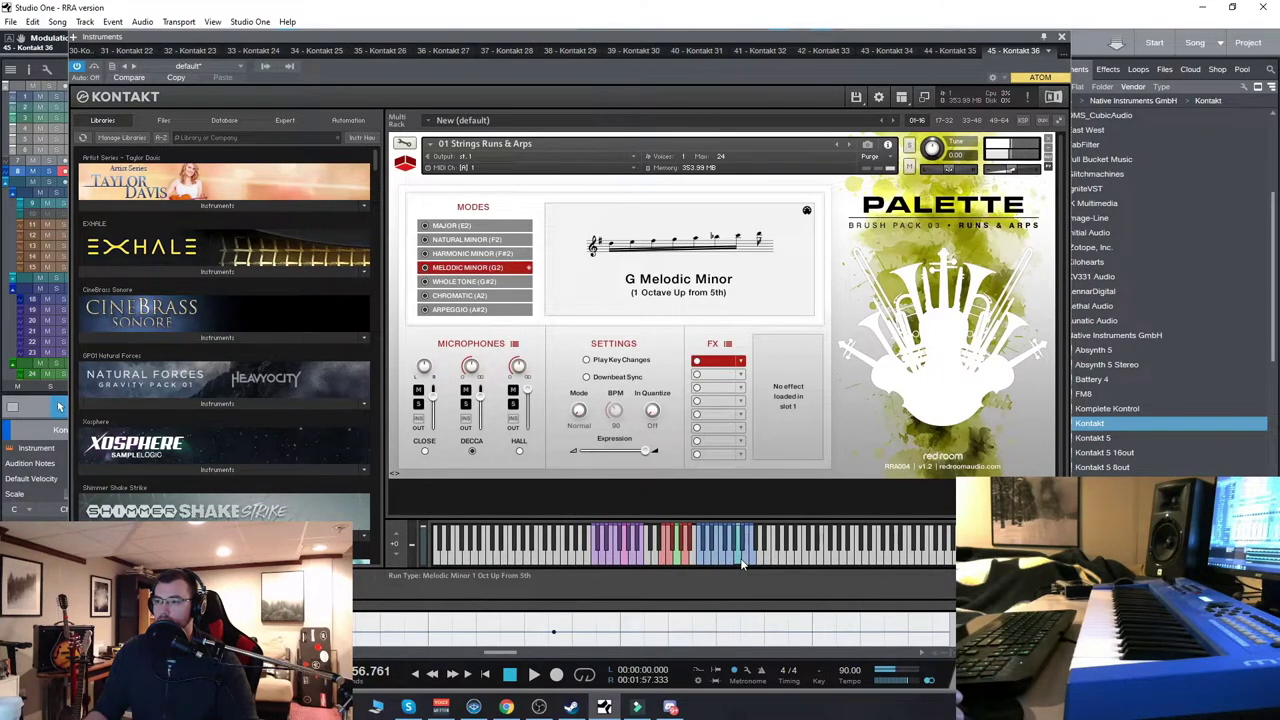
{"action": "left_click", "coordinate": [750, 562]}
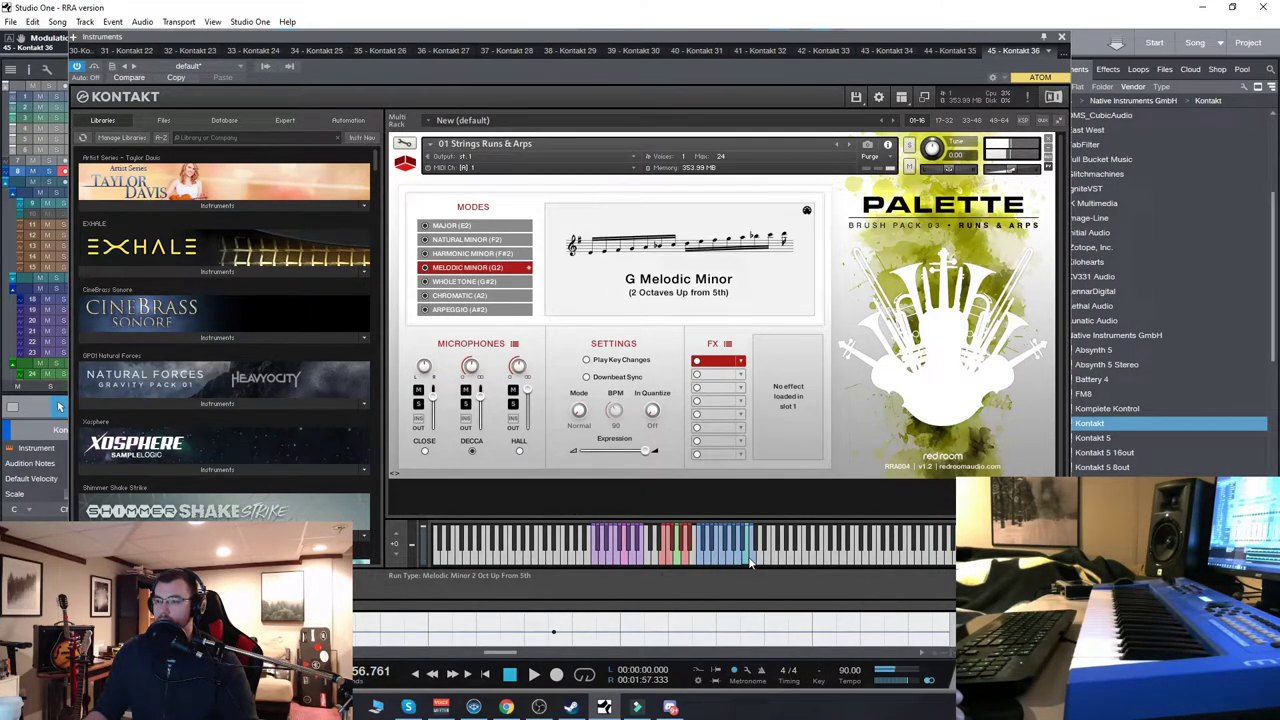
{"action": "left_click", "coordinate": [724, 542]}
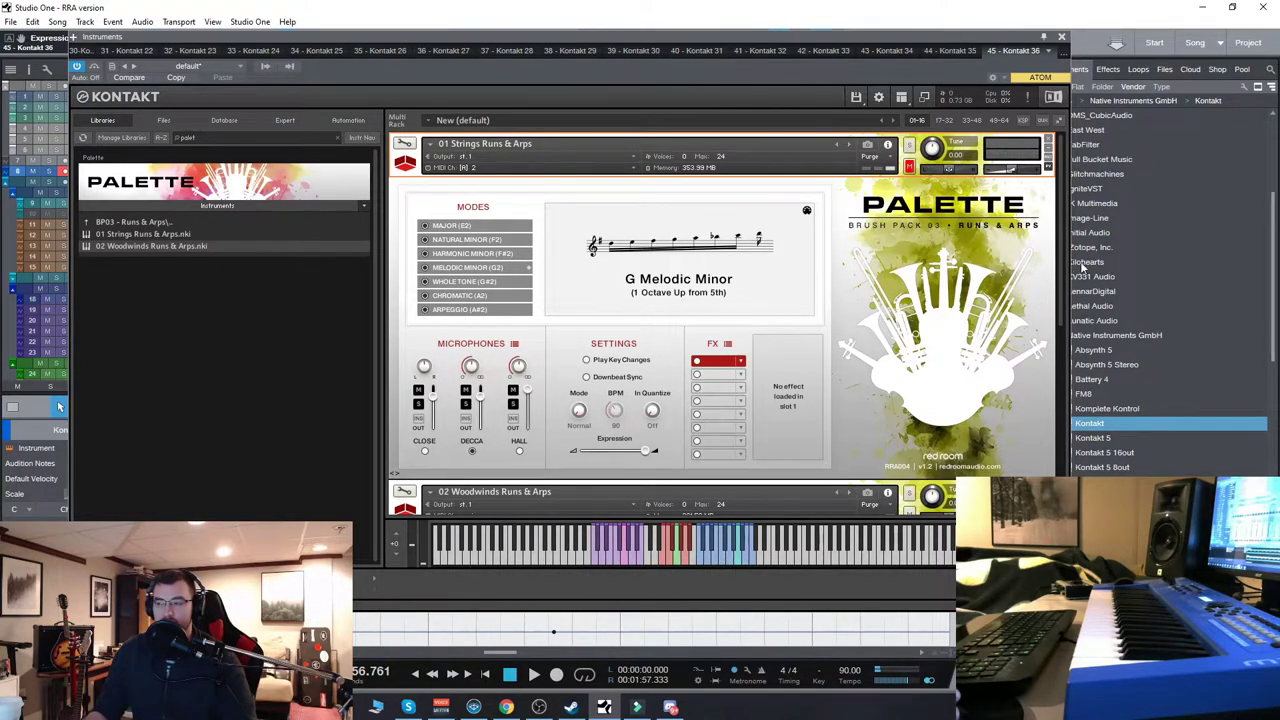
Audition C Natural Minor runs of 02 Woodwinds Runs & Arps, including one octave up and two octaves up and down, and close the instrument window.
{"action": "left_click_drag", "start_coordinate": [1060, 255], "coordinate": [1063, 440]}
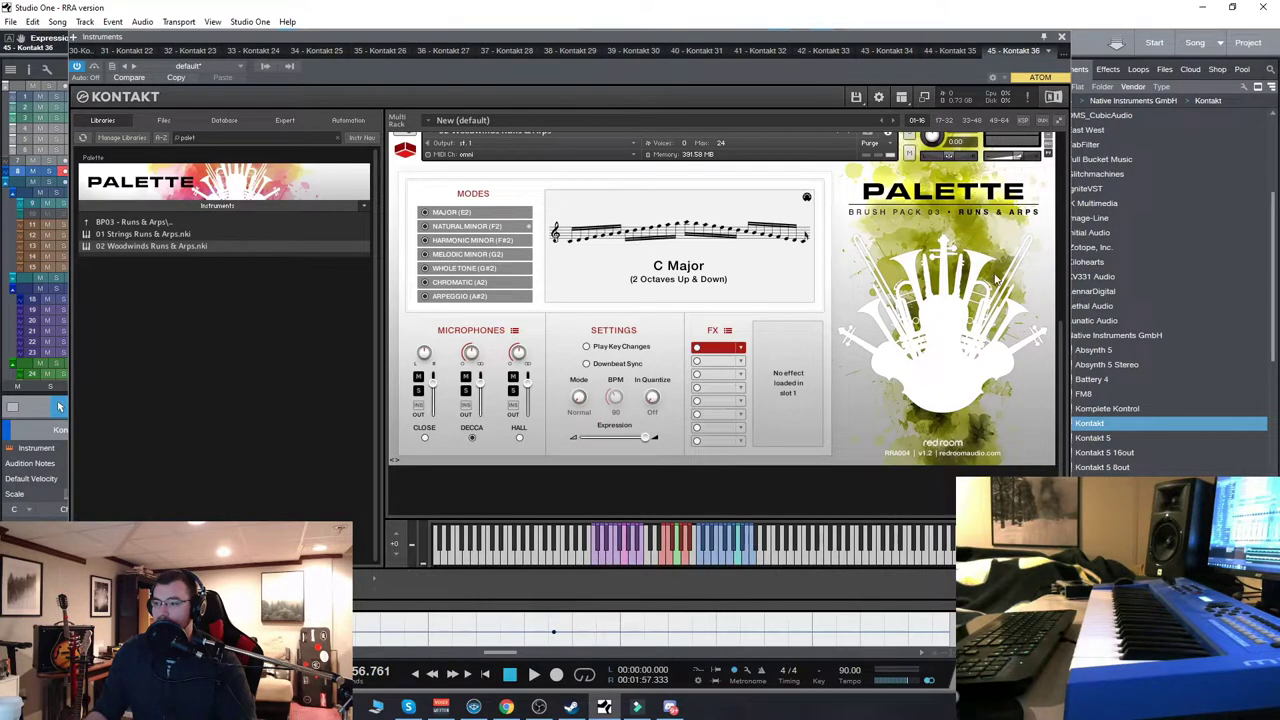
{"action": "scroll", "coordinate": [1055, 410], "scroll_direction": "up", "scroll_amount": 3}
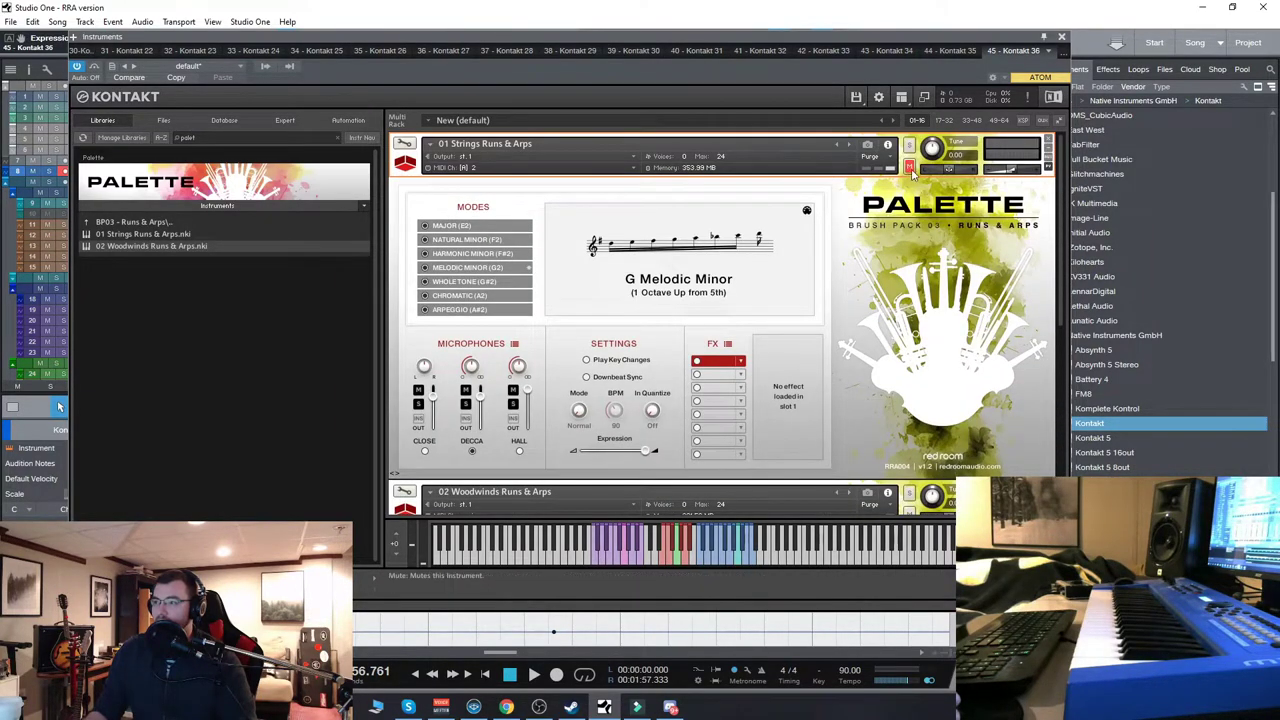
{"action": "scroll", "coordinate": [1062, 197], "scroll_direction": "down", "scroll_amount": 3}
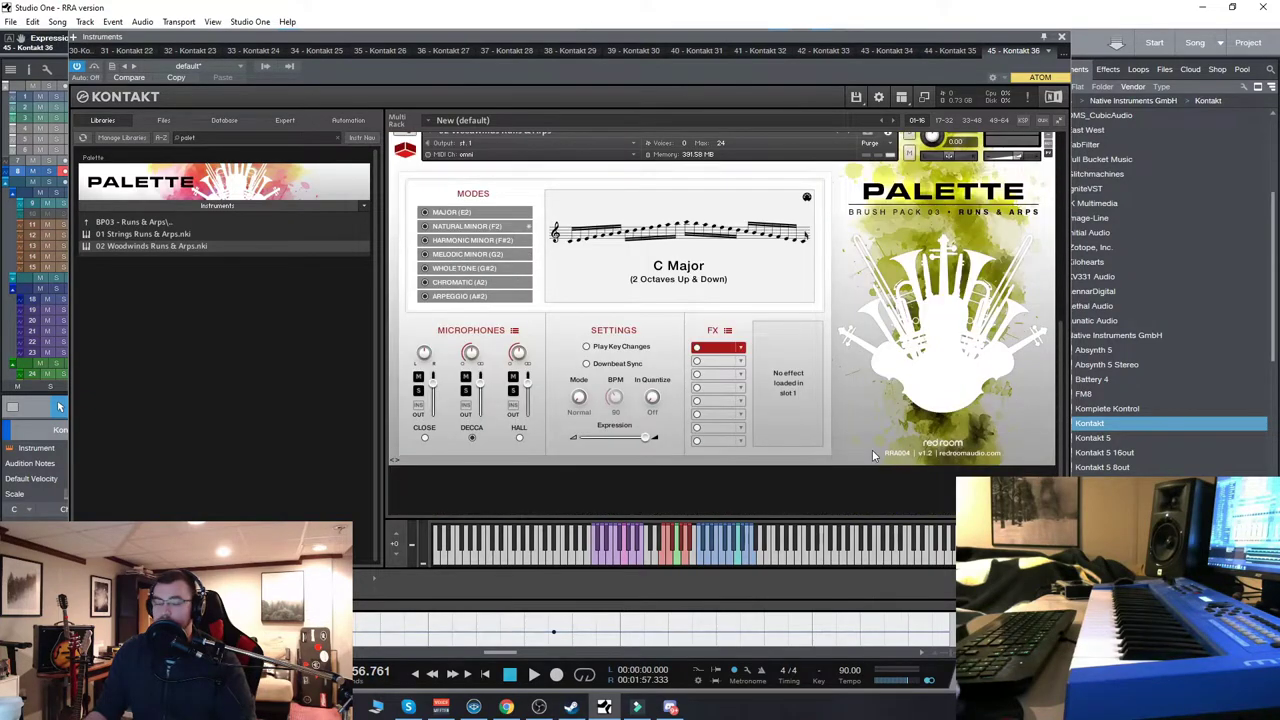
{"action": "left_click", "coordinate": [700, 563]}
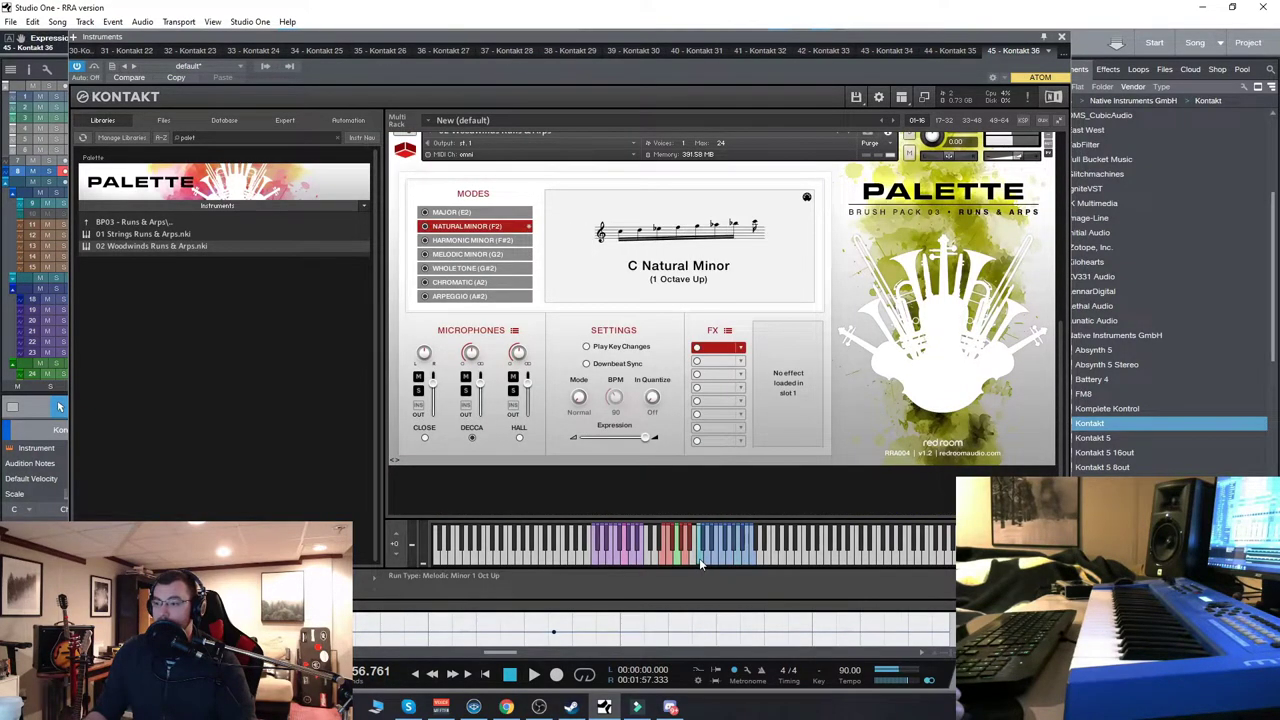
{"action": "left_click", "coordinate": [725, 567]}
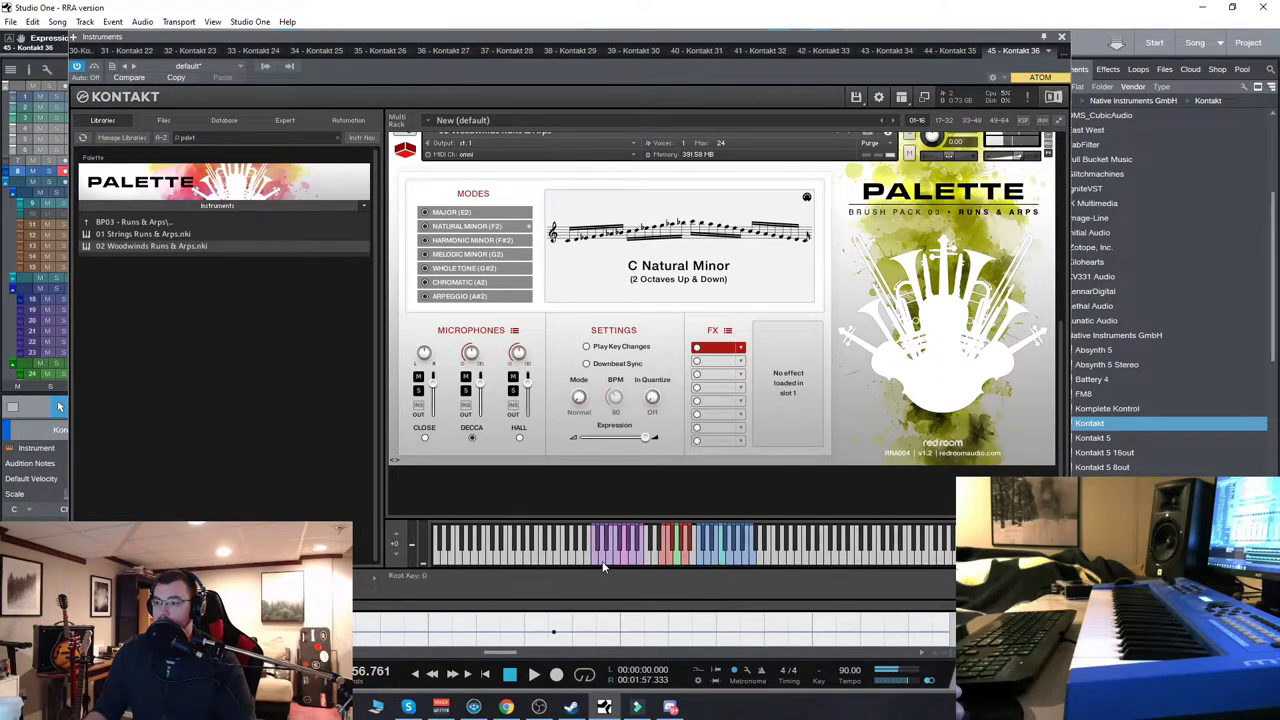
{"action": "left_click", "coordinate": [725, 565]}
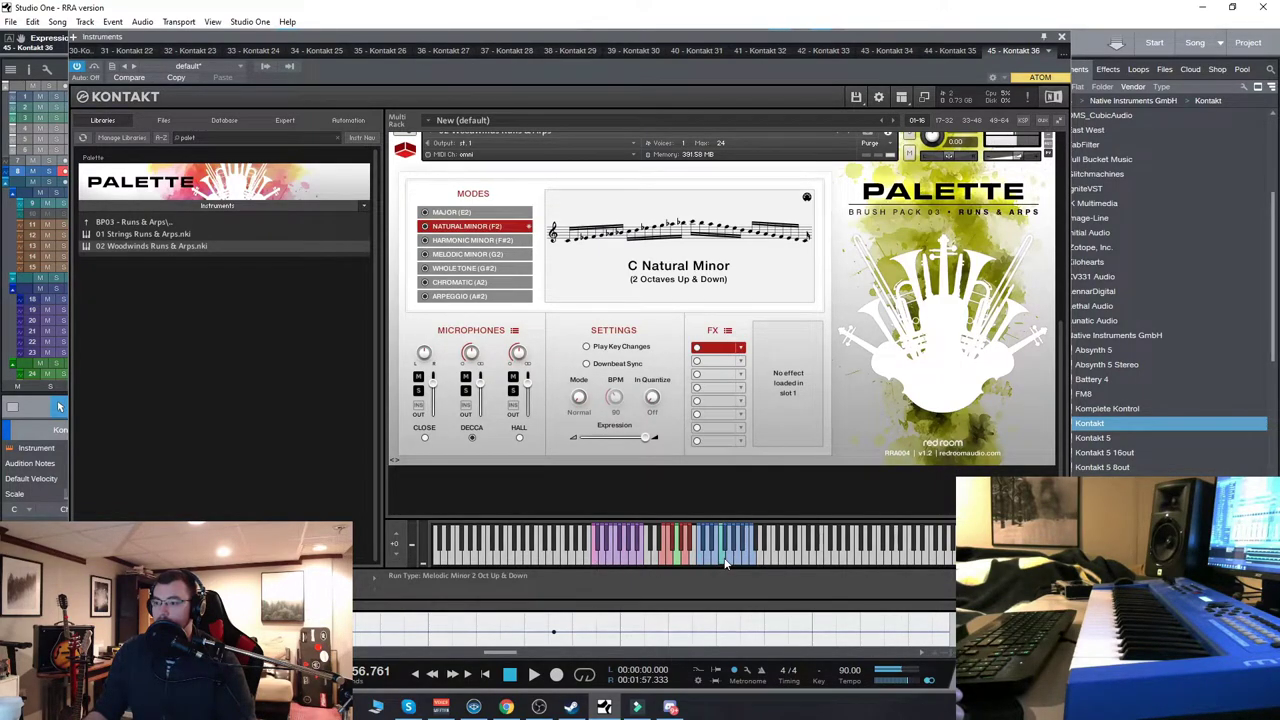
{"action": "left_click", "coordinate": [739, 566]}
{"action": "left_click", "coordinate": [747, 566]}
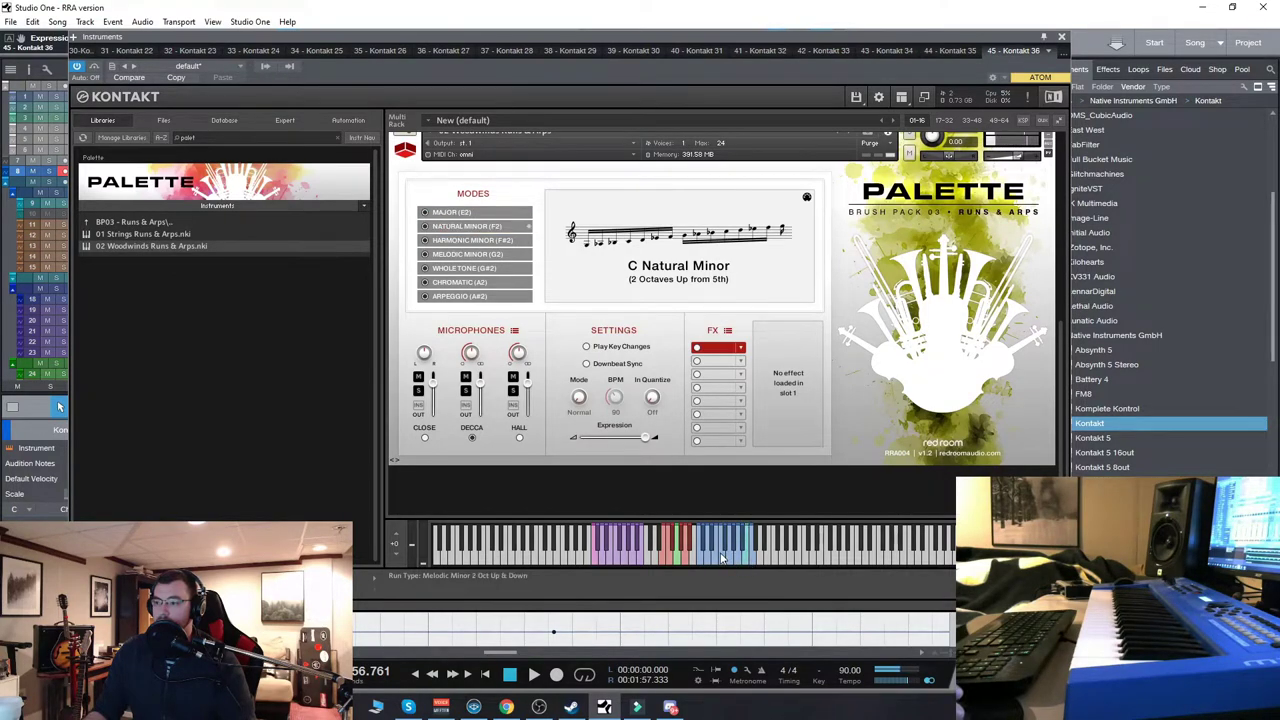
{"action": "left_click", "coordinate": [722, 558]}
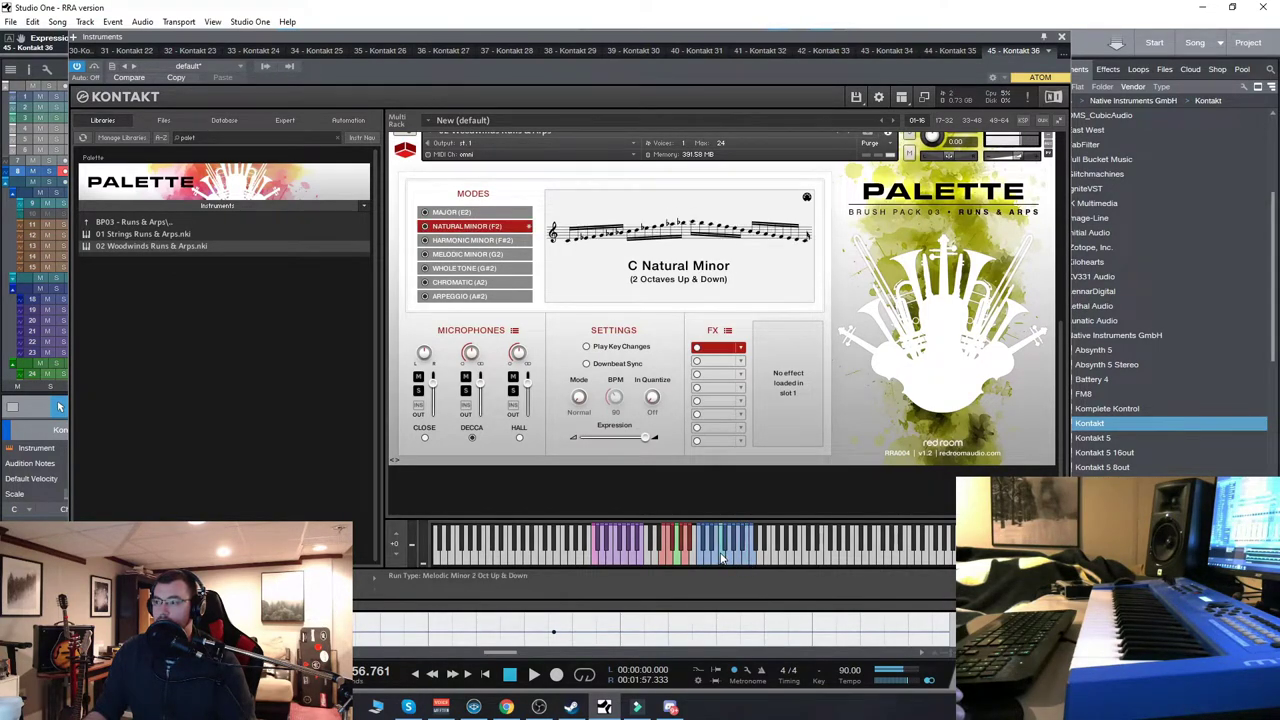
{"action": "left_click", "coordinate": [713, 566]}
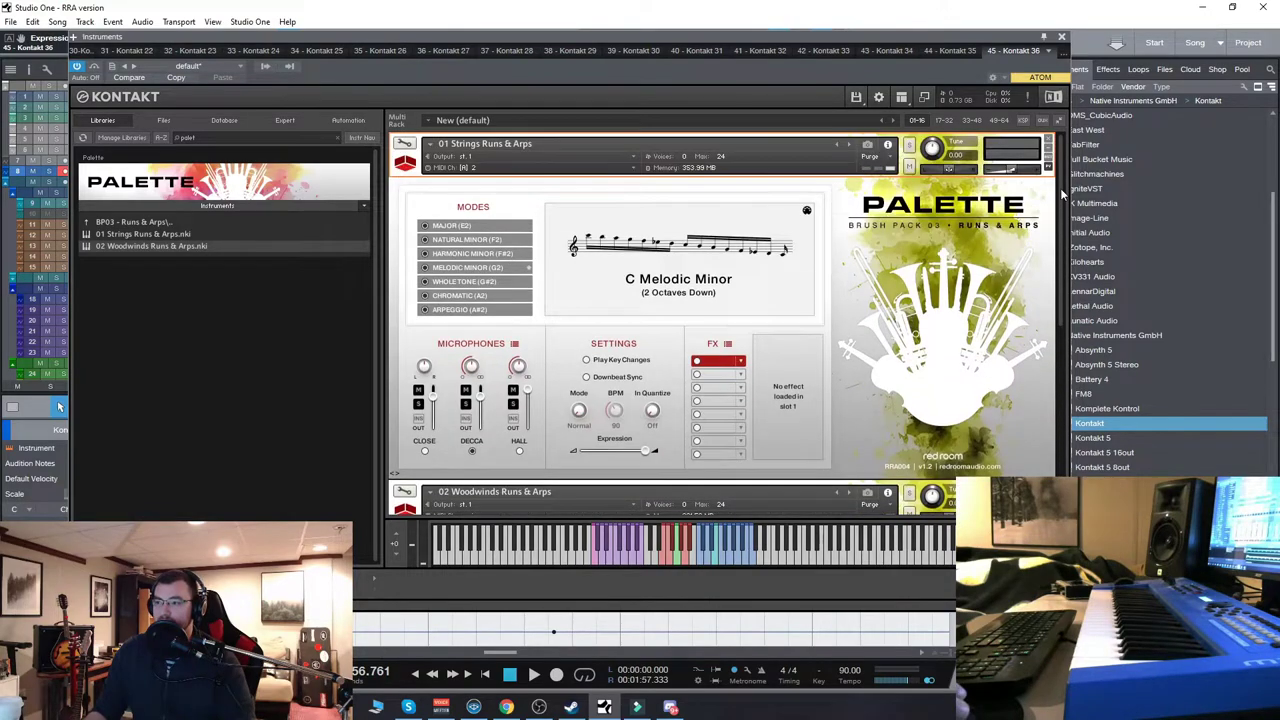
{"action": "left_click", "coordinate": [1061, 36]}
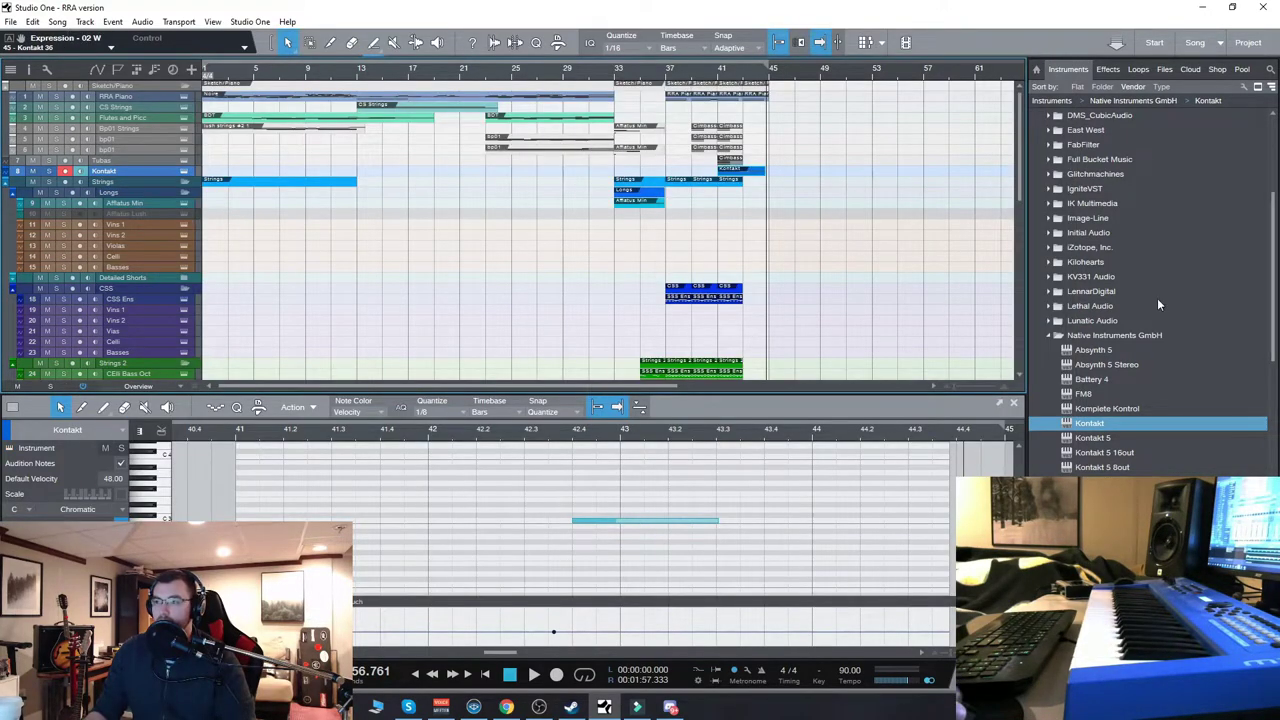
Add a new Kontakt instrument track in the Strings folder and browse its Palette library to the BP02 - Orchestral FX instruments.
{"action": "left_click_drag", "start_coordinate": [1100, 418], "coordinate": [133, 202]}
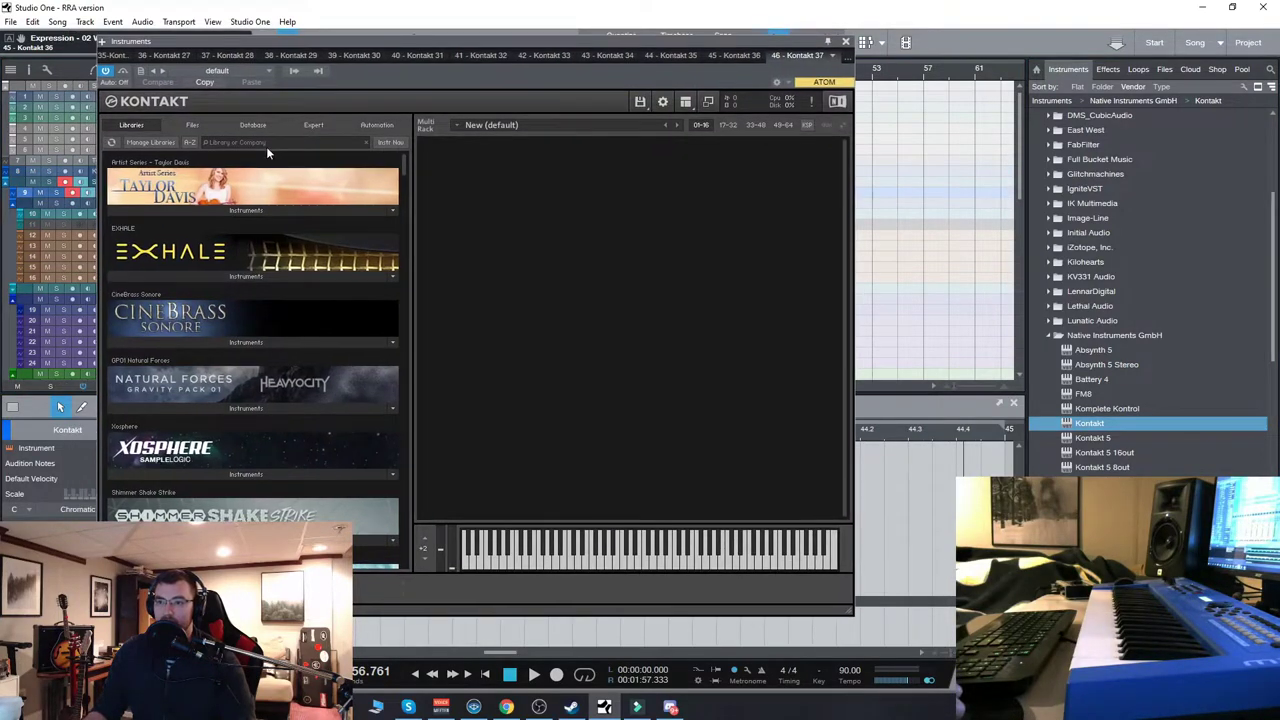
{"action": "left_click", "coordinate": [270, 143]}
{"action": "type", "text": "palett"}
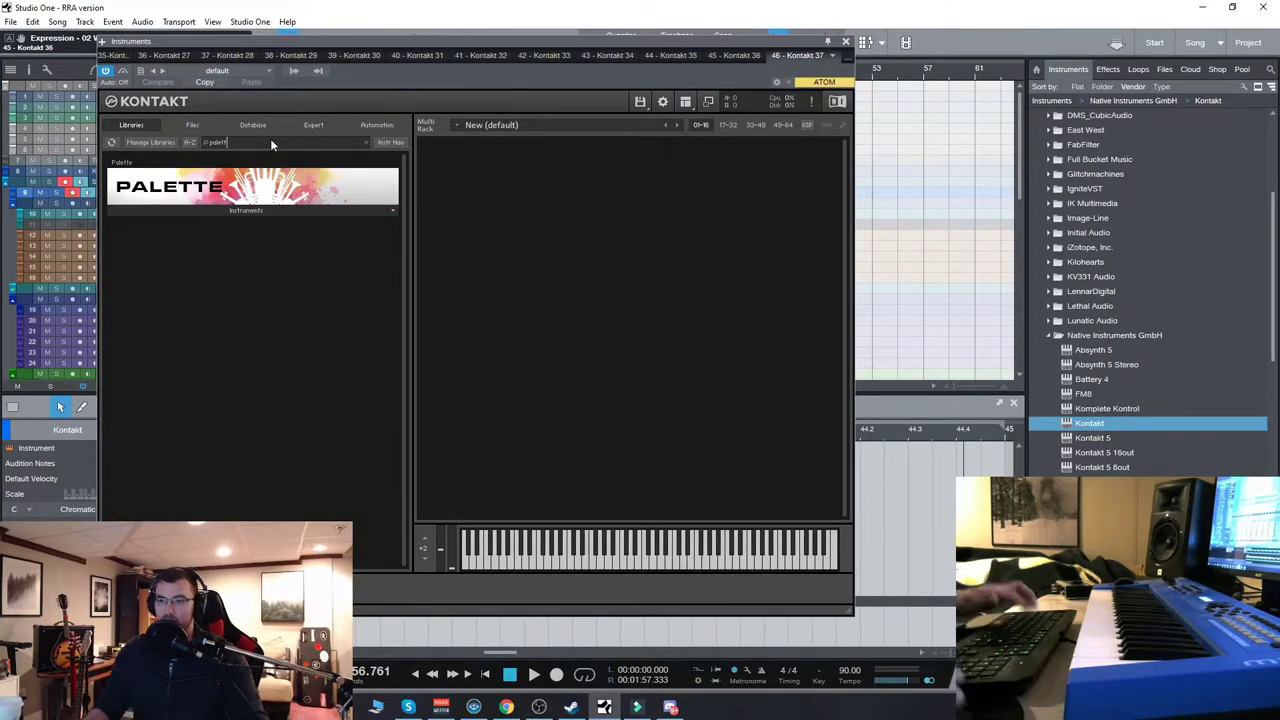
{"action": "left_click", "coordinate": [253, 207]}
{"action": "left_click", "coordinate": [188, 227]}
{"action": "left_click", "coordinate": [180, 239]}
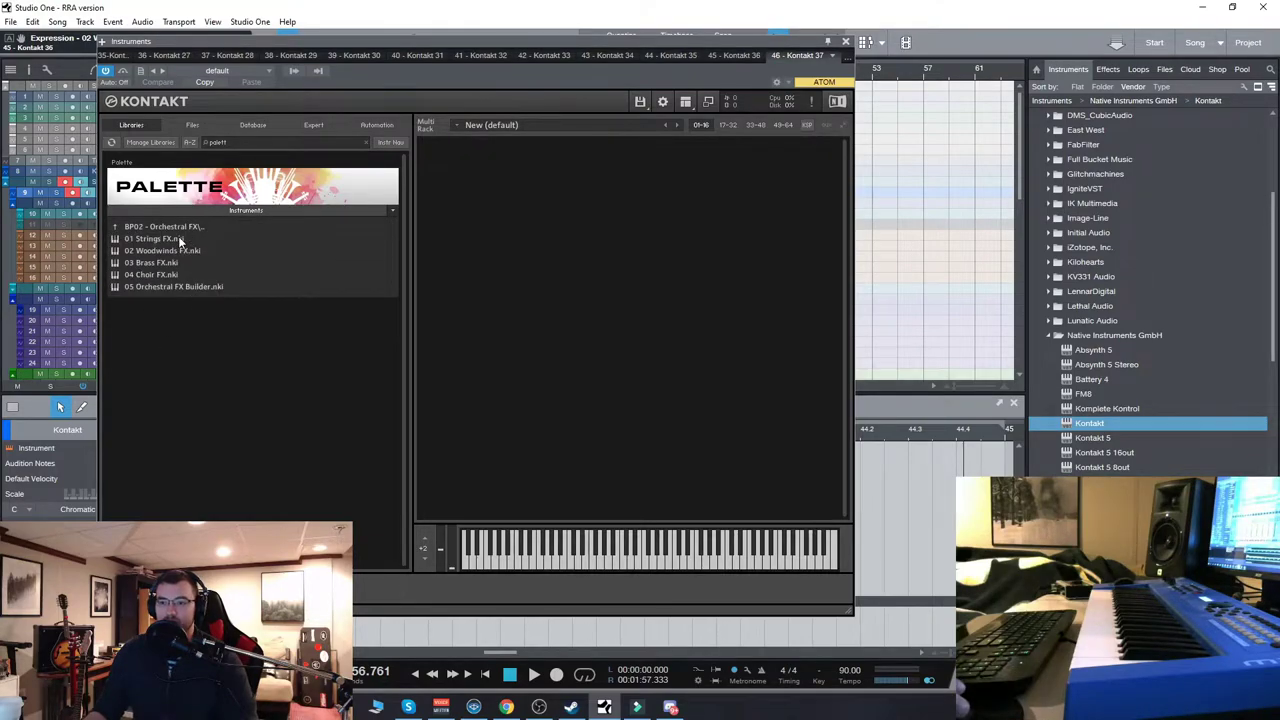
Load 01 Strings FX.nki into the new Kontakt instance and reposition the instrument window to show the patch and keyboard.
{"action": "left_click_drag", "start_coordinate": [376, 40], "coordinate": [390, 43]}
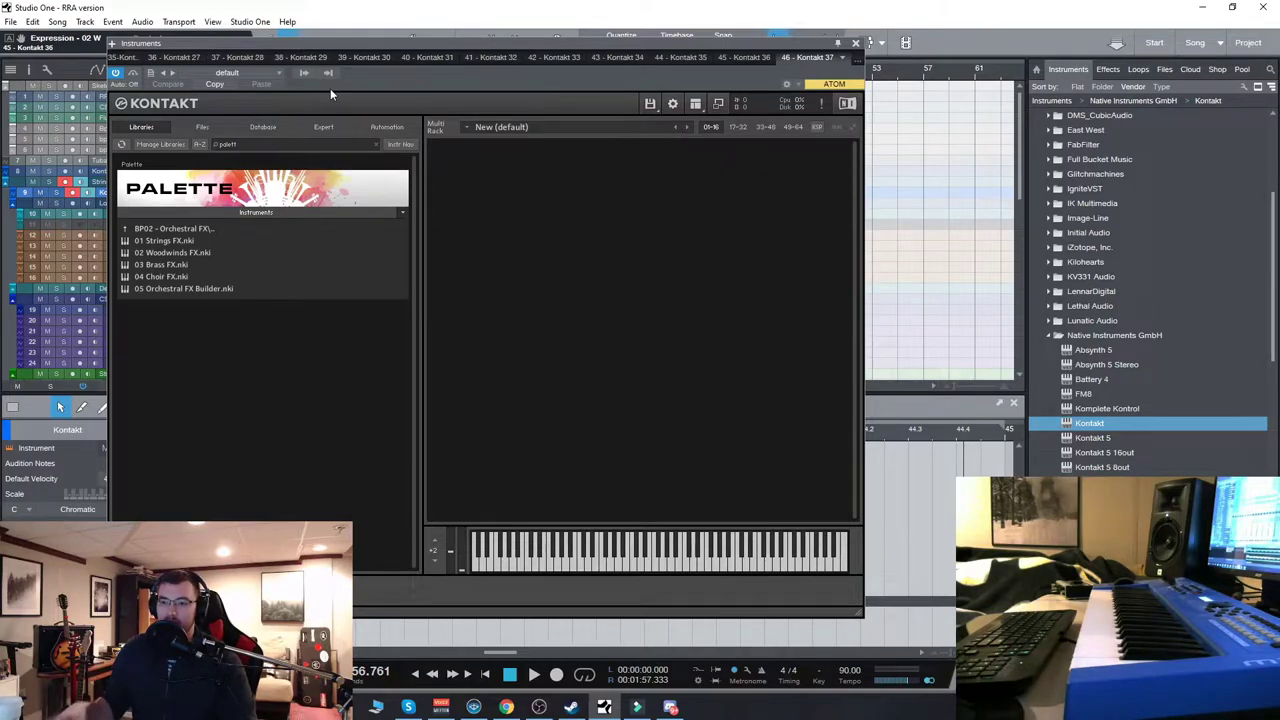
{"action": "double_click", "coordinate": [165, 243]}
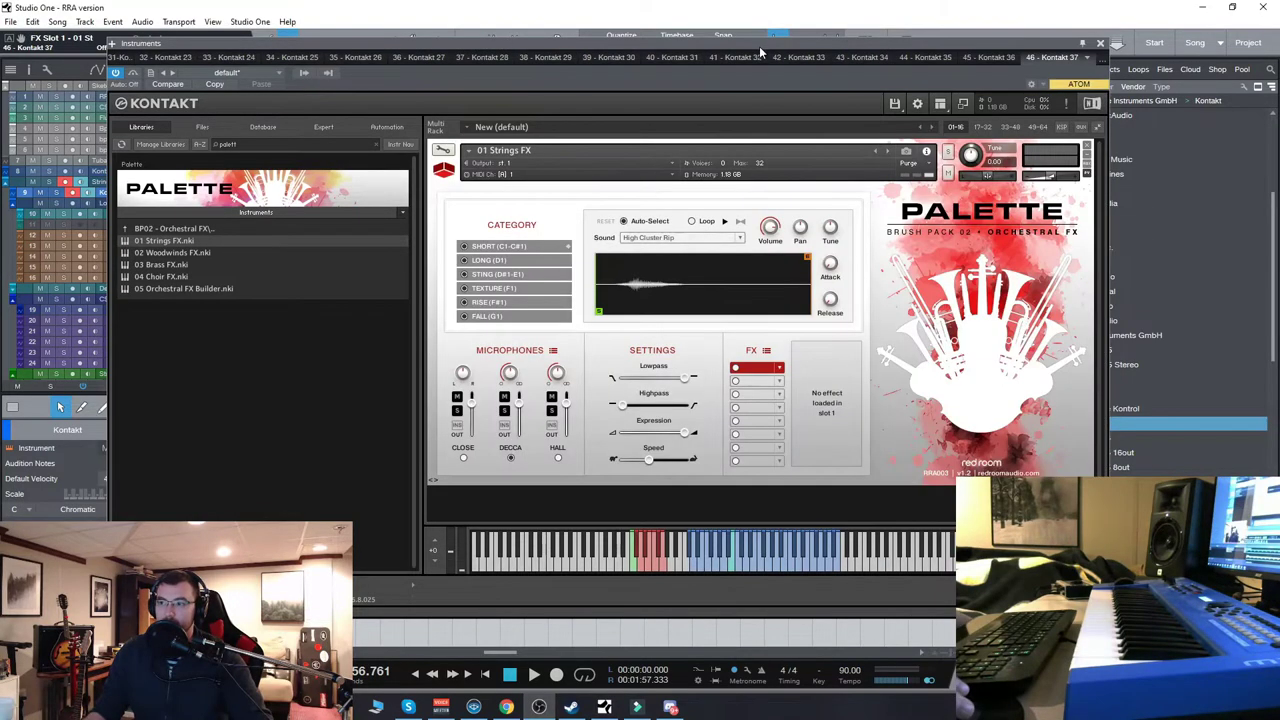
{"action": "left_click_drag", "start_coordinate": [759, 46], "coordinate": [727, 36]}
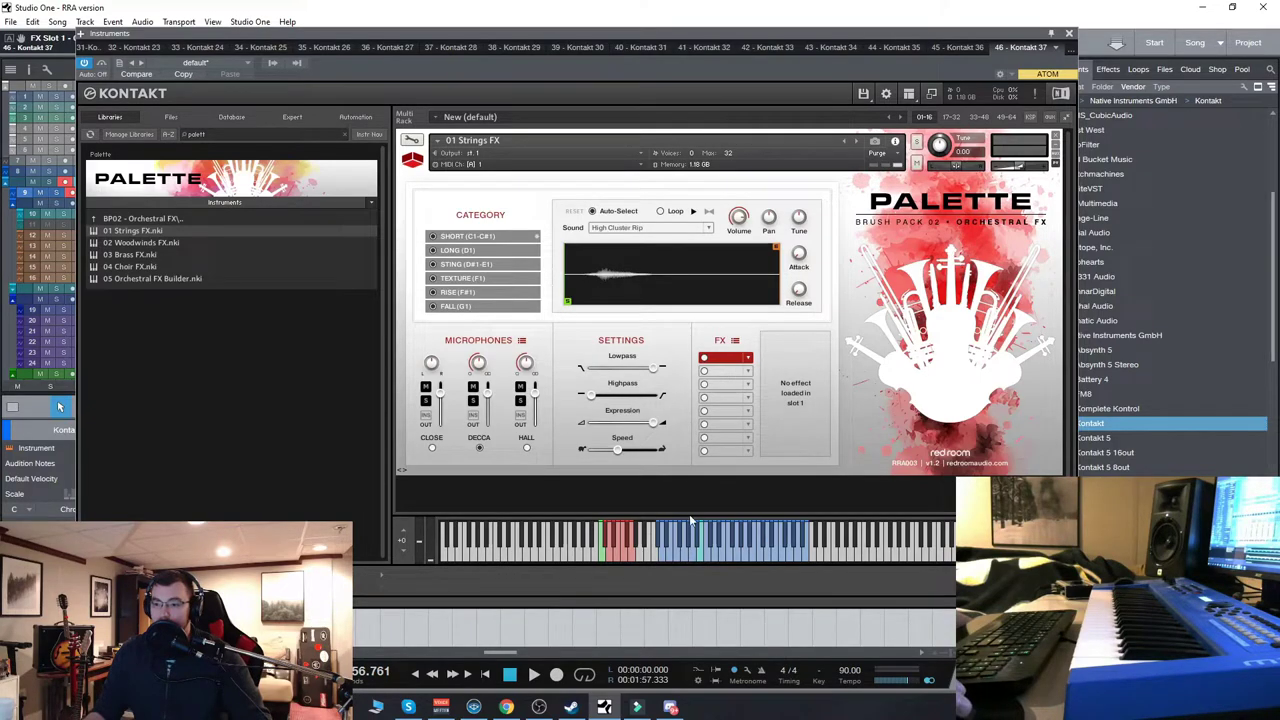
Audition the Short category's cluster stabs in 01 Strings FX, including Low Cluster Stab 1 and 2, Mid Cluster Stab 2 and High Cluster Stab 1.
{"action": "left_click", "coordinate": [663, 560]}
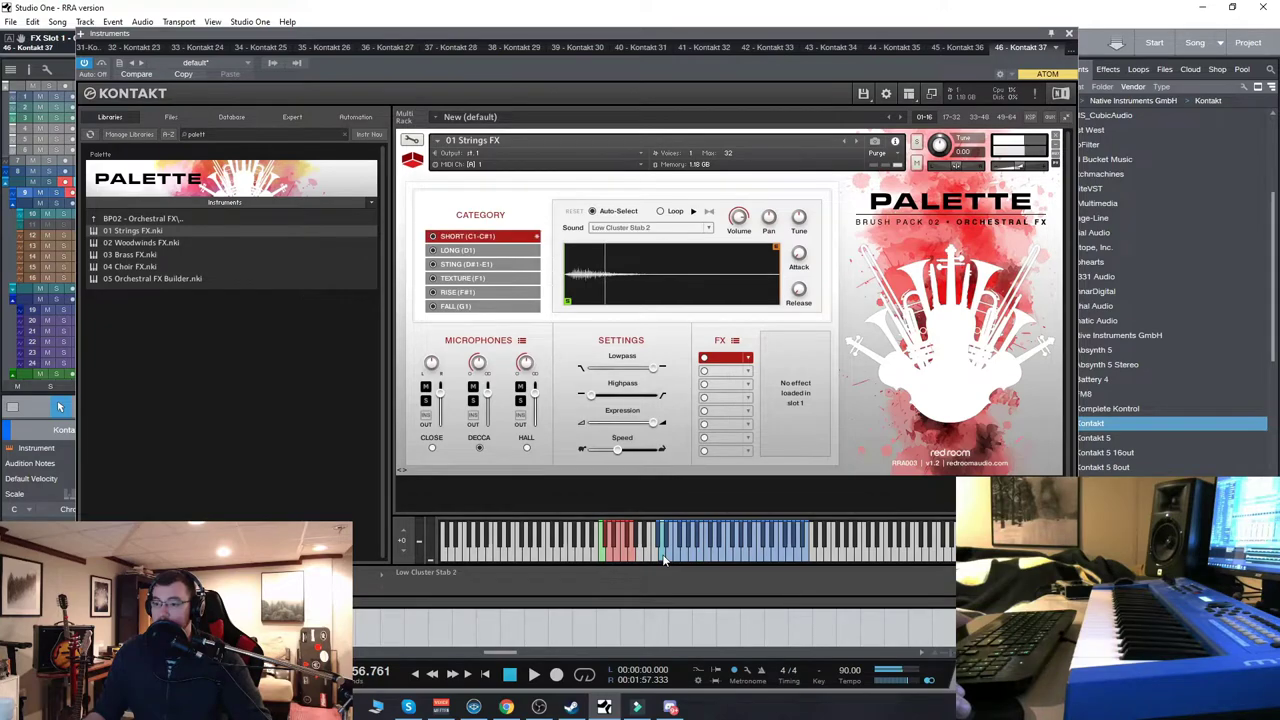
{"action": "left_click", "coordinate": [668, 546]}
{"action": "left_click", "coordinate": [668, 546]}
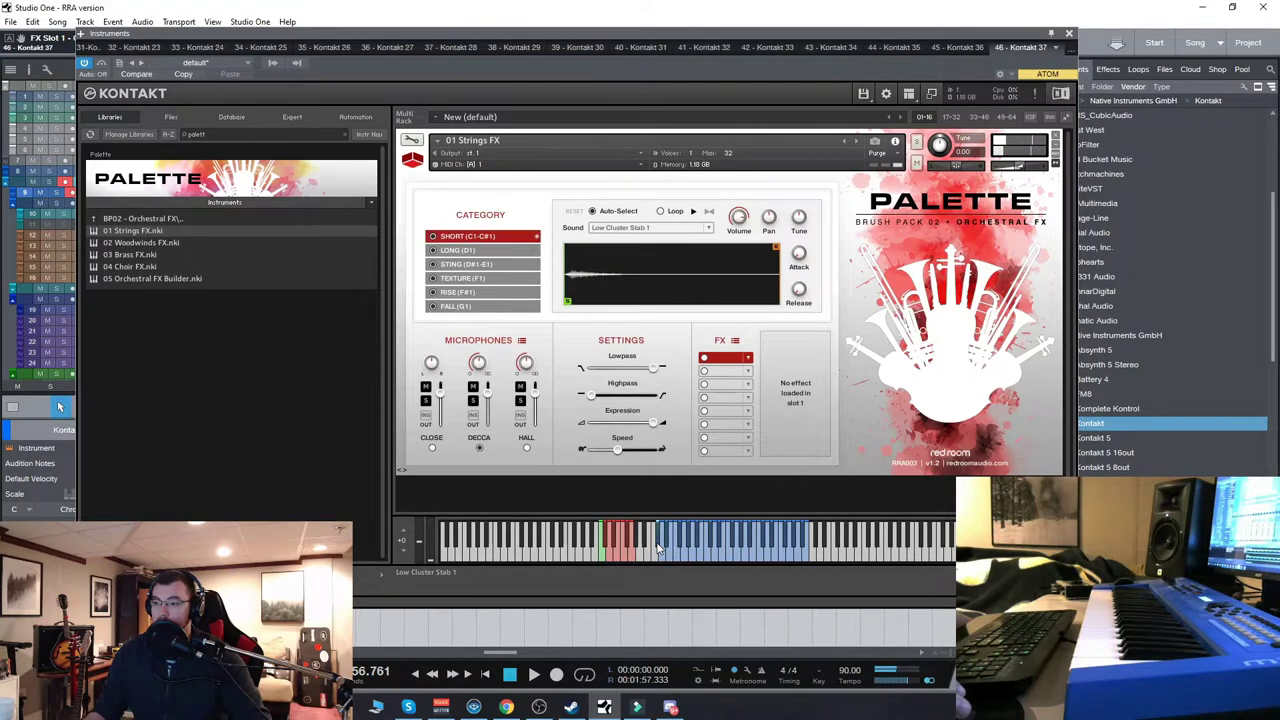
{"action": "left_click", "coordinate": [672, 558]}
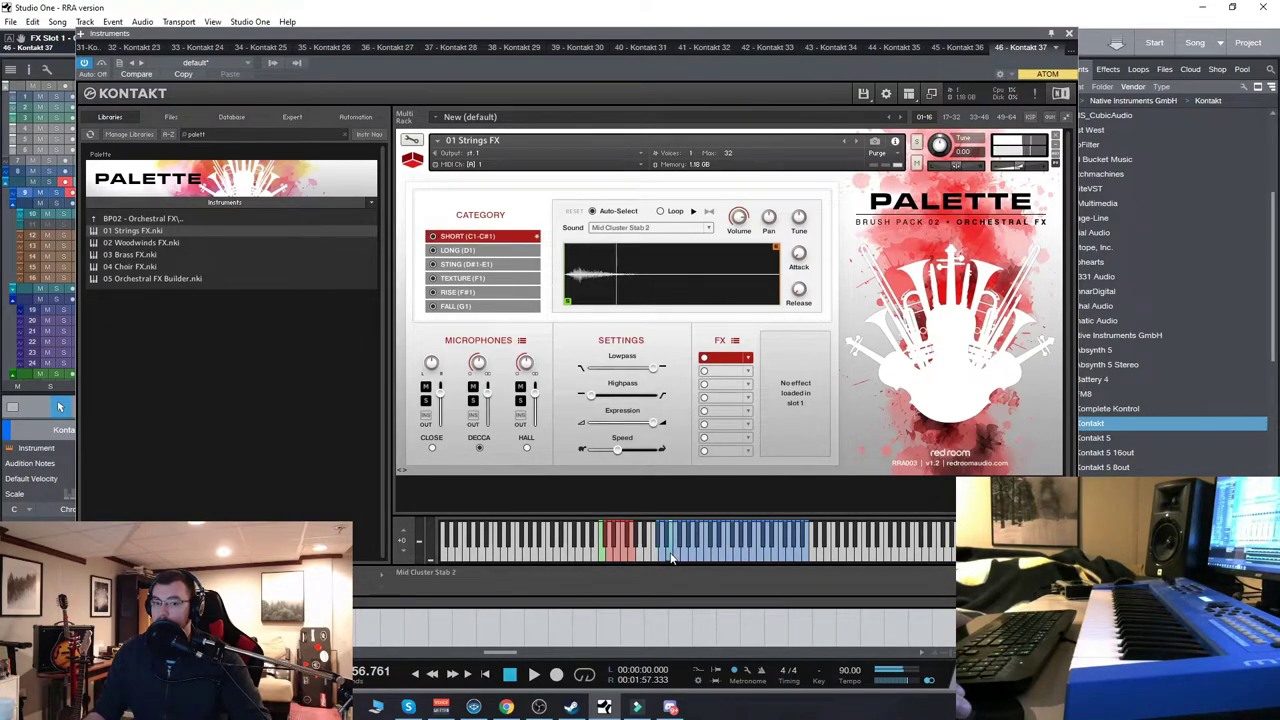
{"action": "left_click", "coordinate": [676, 561]}
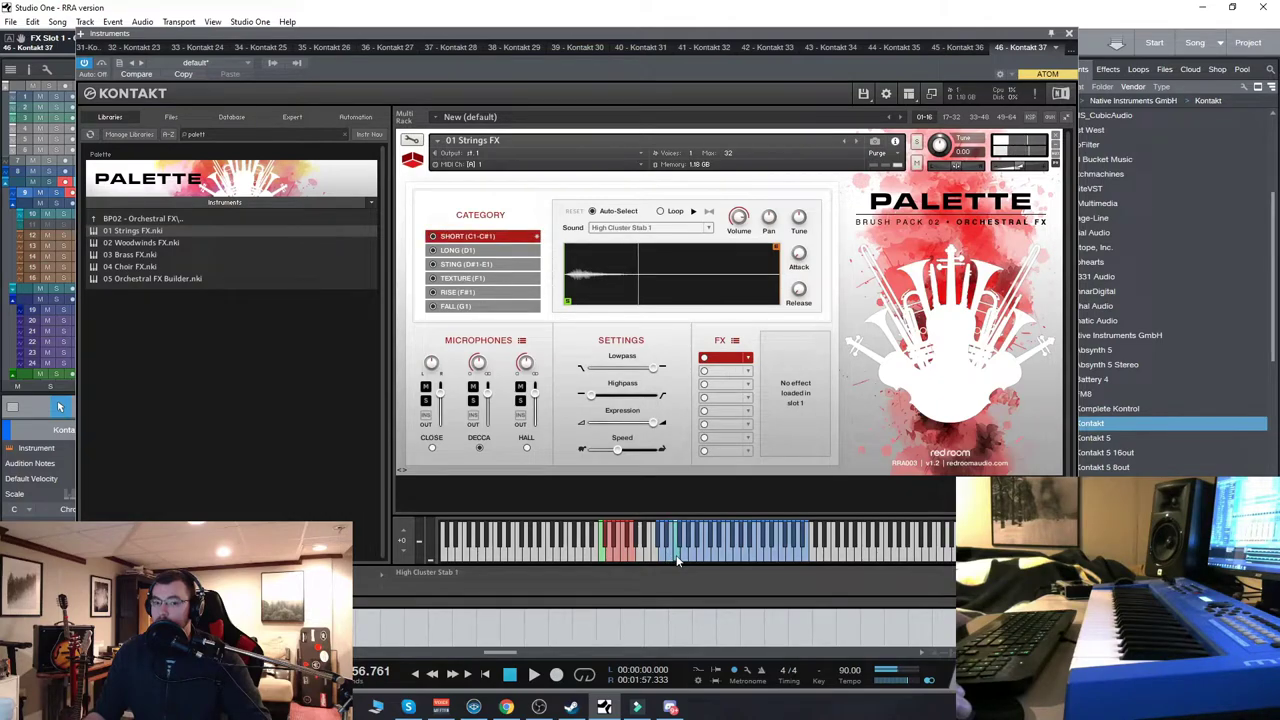
Audition the low, mid and high Short Cluster Crescendo sounds of 01 Strings FX on the Kontakt keyboard.
{"action": "left_click", "coordinate": [680, 561]}
{"action": "left_click", "coordinate": [684, 561]}
{"action": "left_click", "coordinate": [684, 561]}
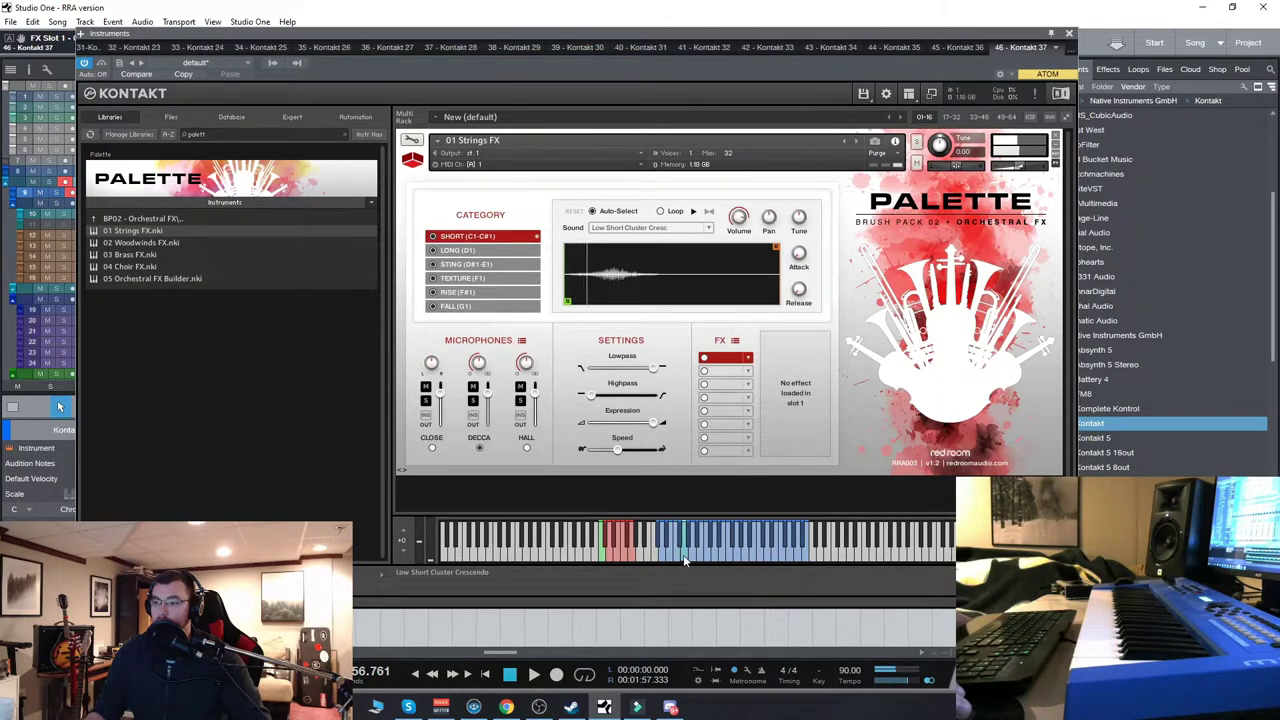
{"action": "left_click", "coordinate": [688, 547]}
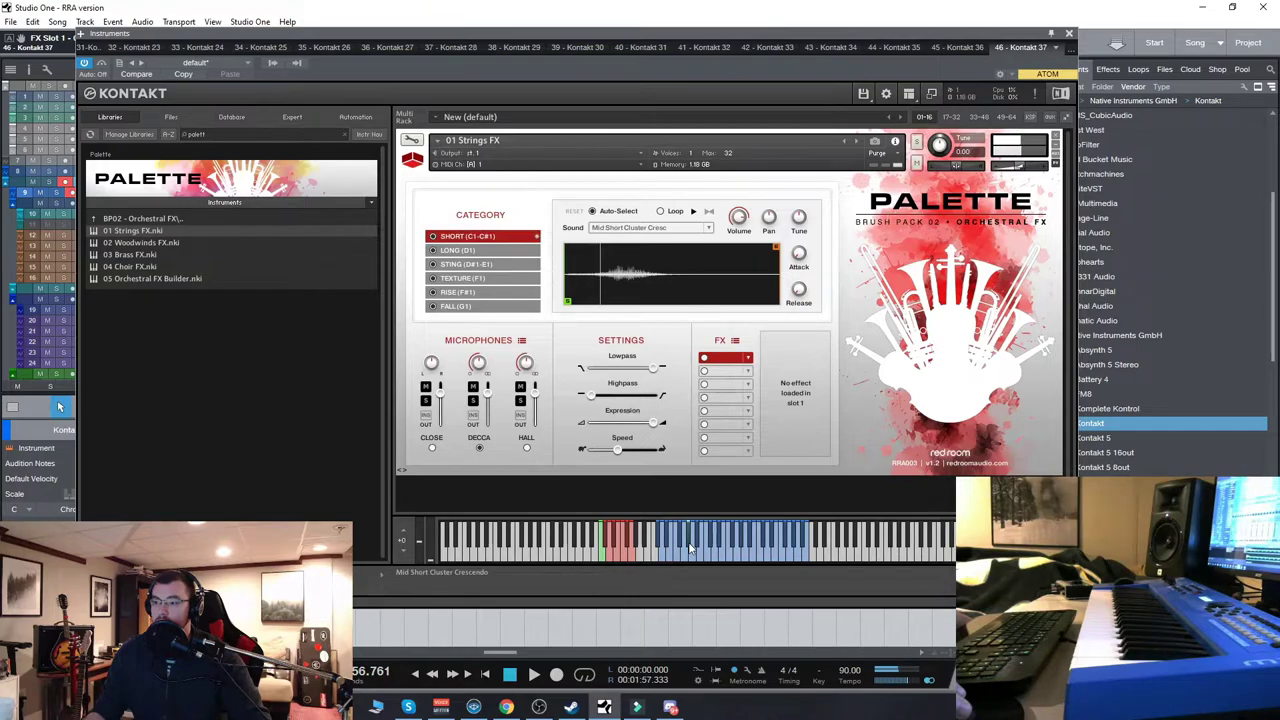
{"action": "left_click", "coordinate": [692, 556]}
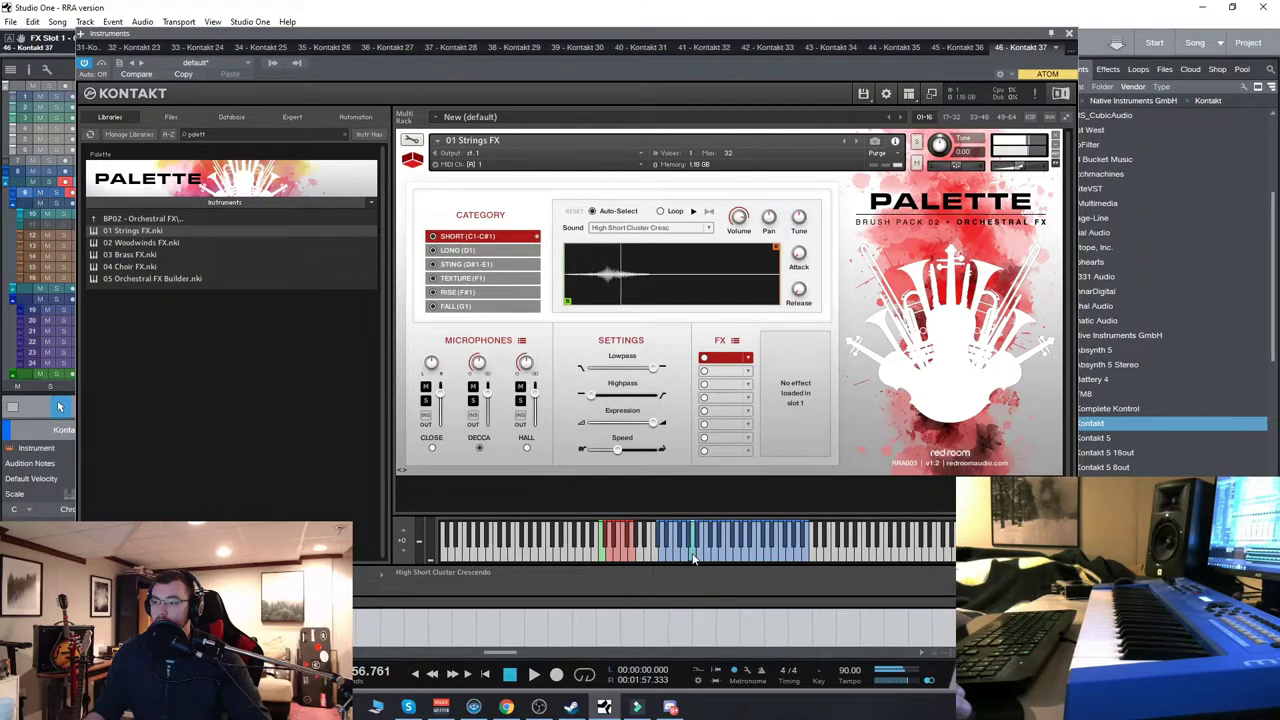
Audition further Short sounds of 01 Strings FX, including Mid Cluster Rip, Dense Cluster Sforzando 1 and SP Fortepiano.
{"action": "left_click", "coordinate": [700, 557]}
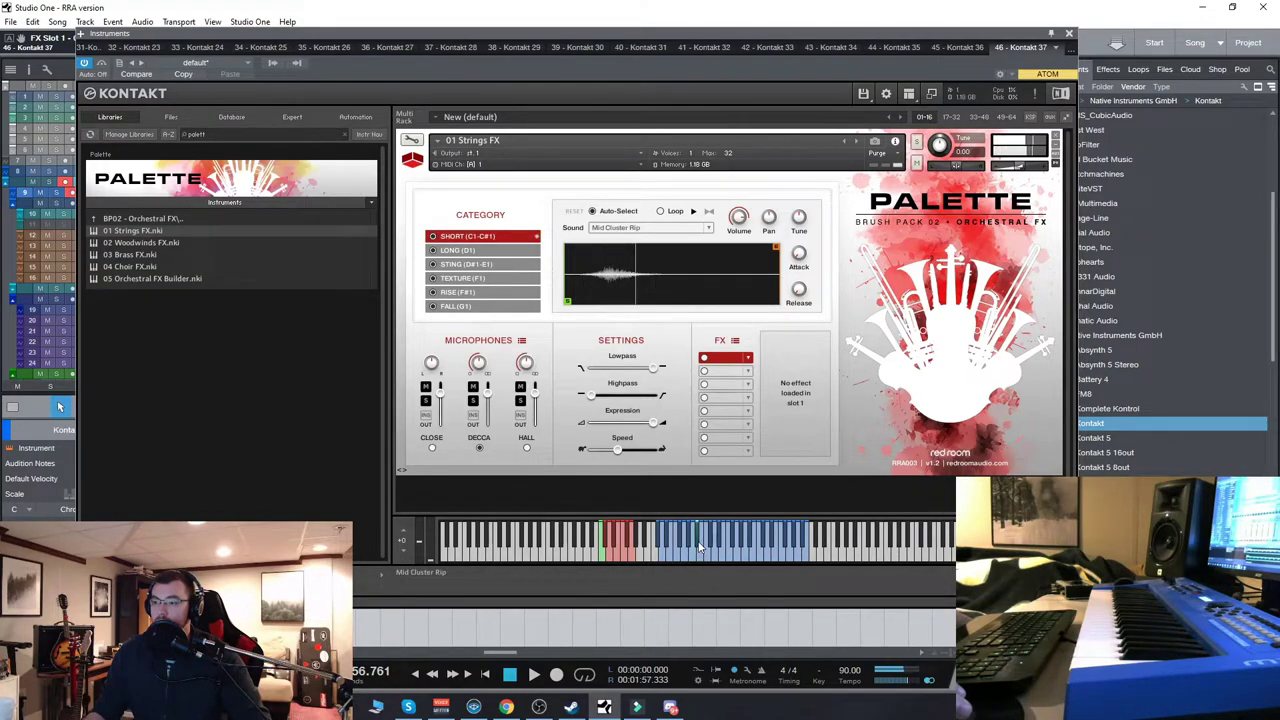
{"action": "left_click", "coordinate": [707, 558]}
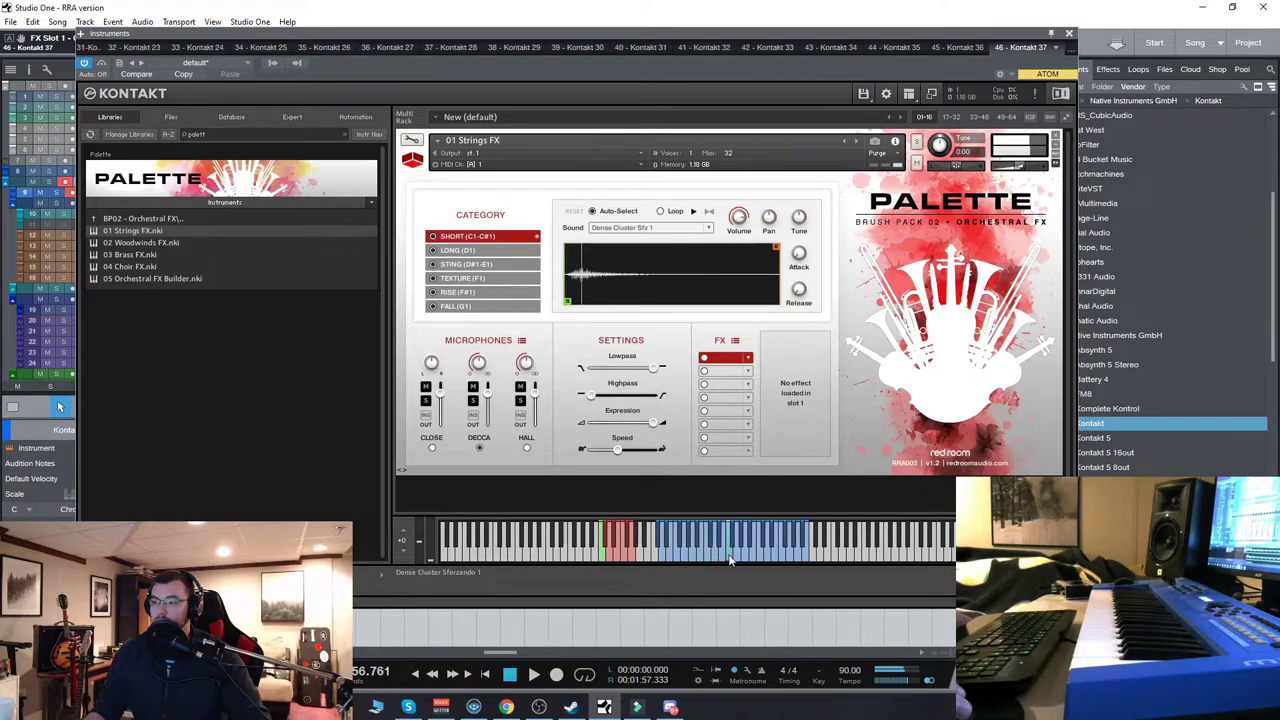
{"action": "left_click", "coordinate": [759, 556]}
{"action": "left_click", "coordinate": [775, 558]}
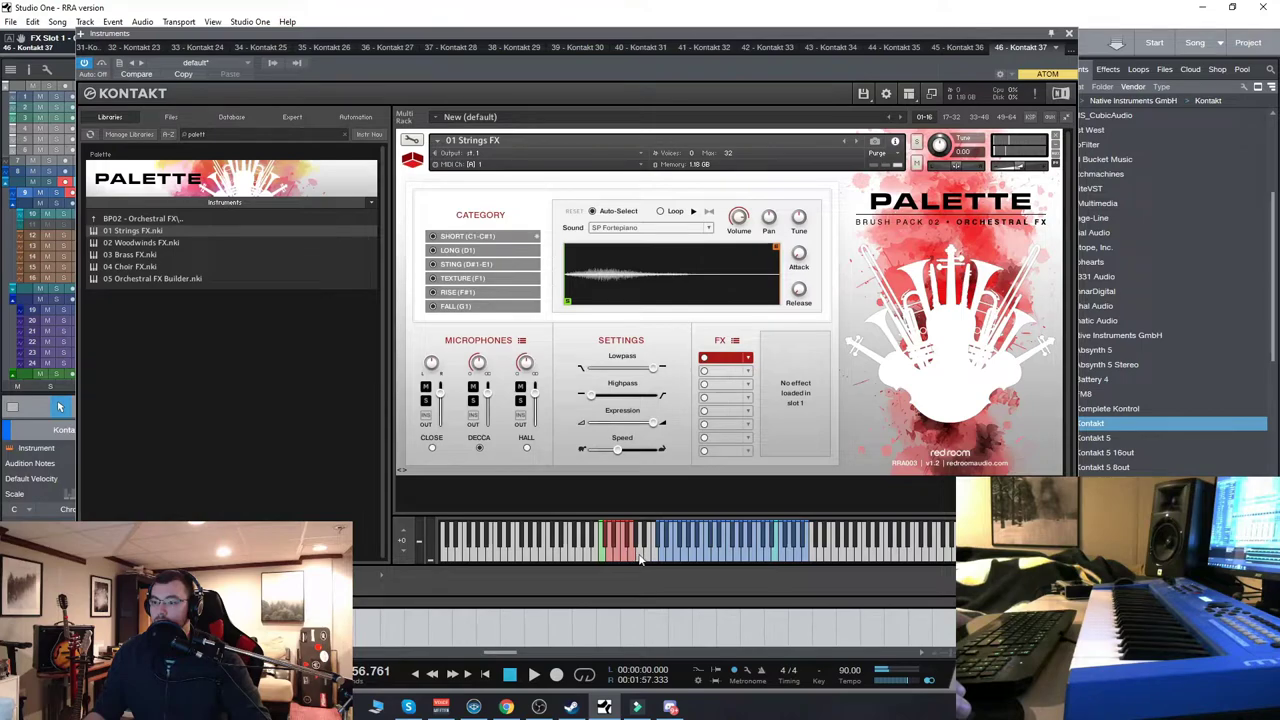
Audition Fall sounds of 01 Strings FX, including Falling Slide Cluster Crescendo, Random Sul Pont Tremolo Decrescendo, Wild Run Downward Crescendo, Downer 6 and Downer 3.
{"action": "left_click", "coordinate": [760, 558]}
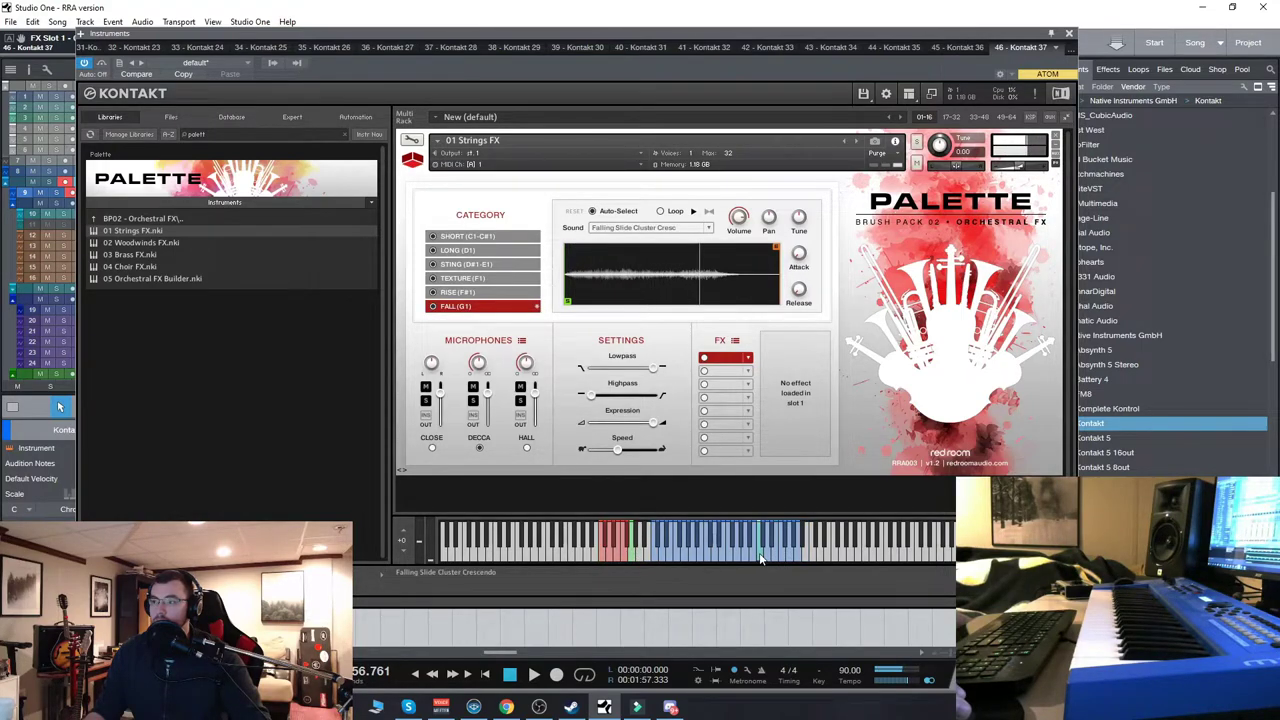
{"action": "left_click", "coordinate": [723, 556]}
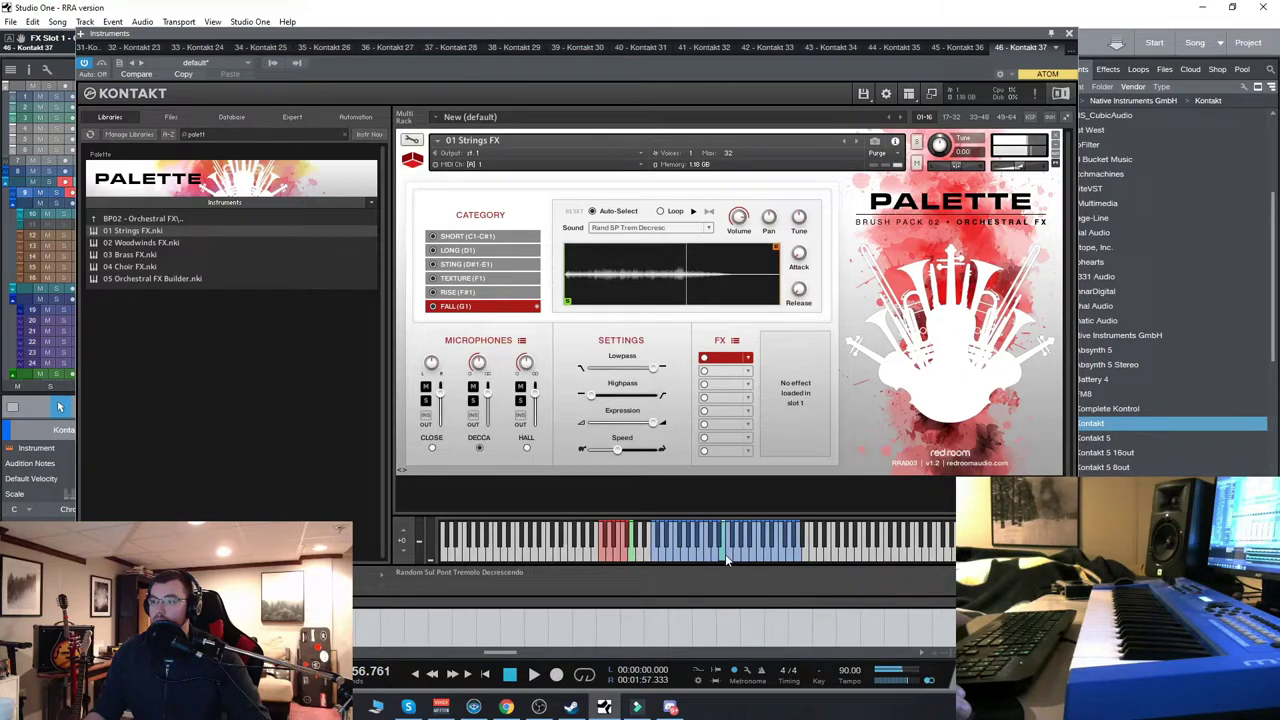
{"action": "left_click", "coordinate": [691, 553]}
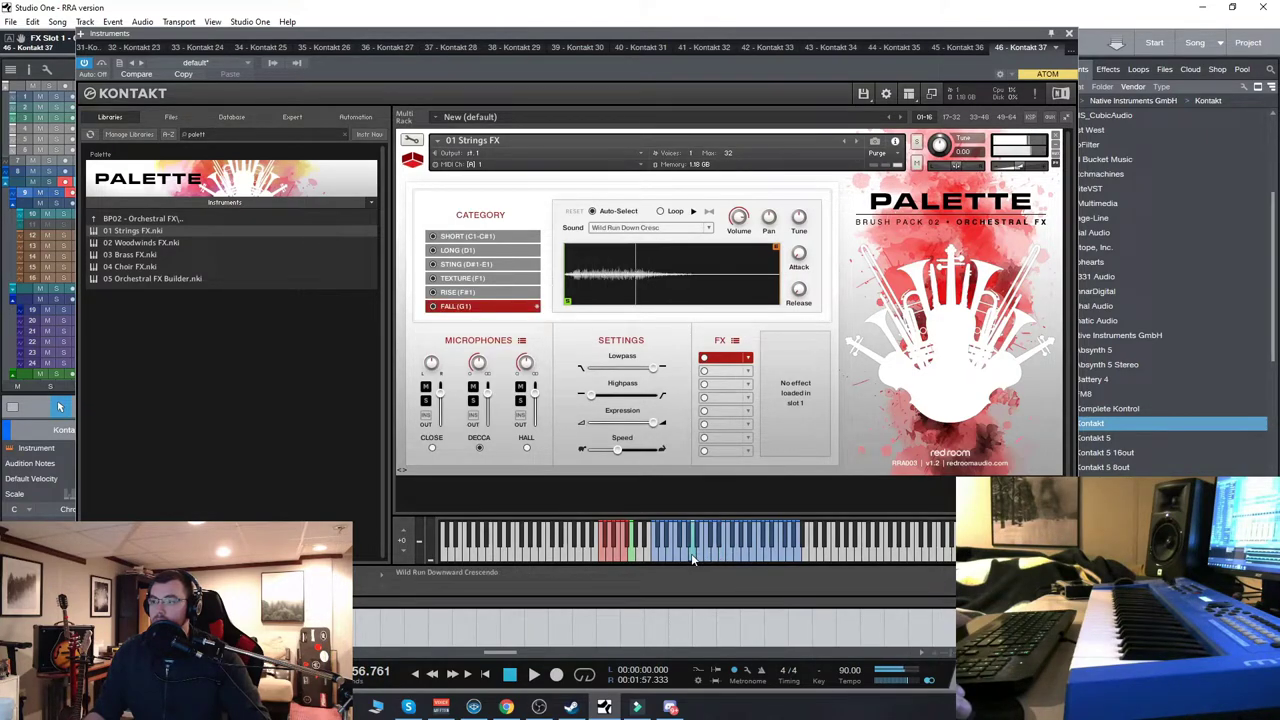
{"action": "left_click", "coordinate": [675, 553]}
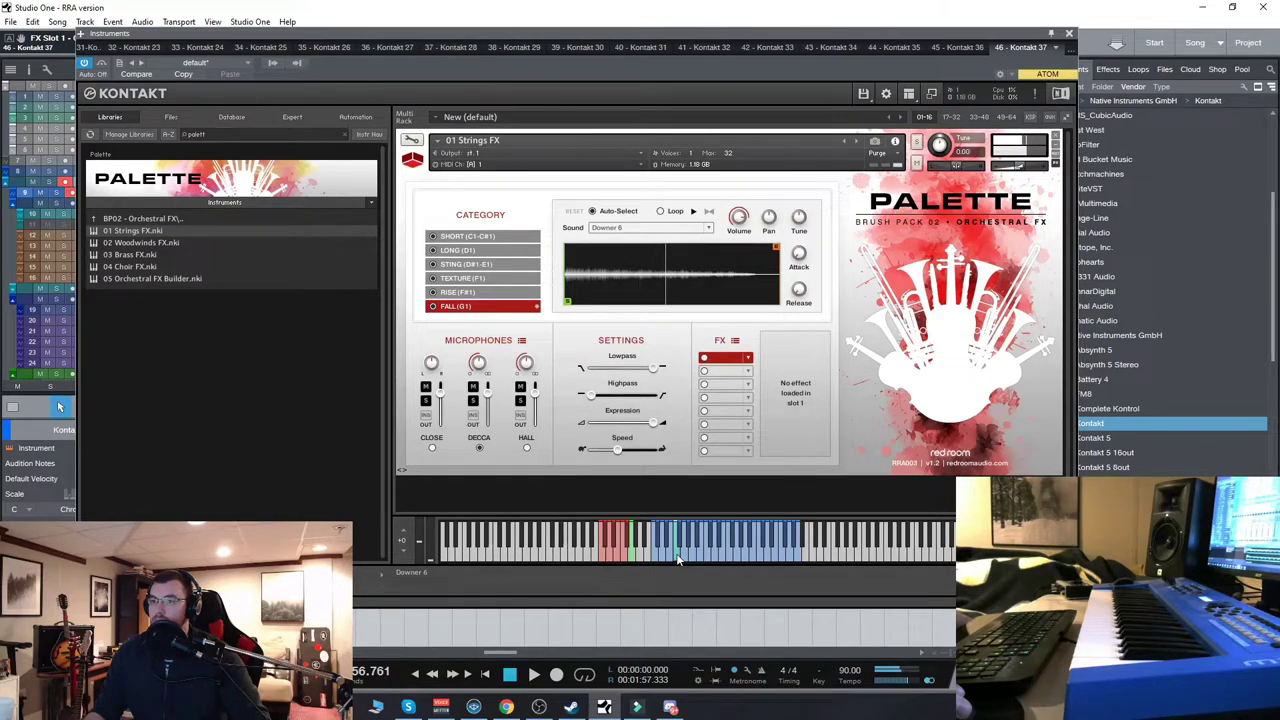
{"action": "left_click", "coordinate": [663, 556]}
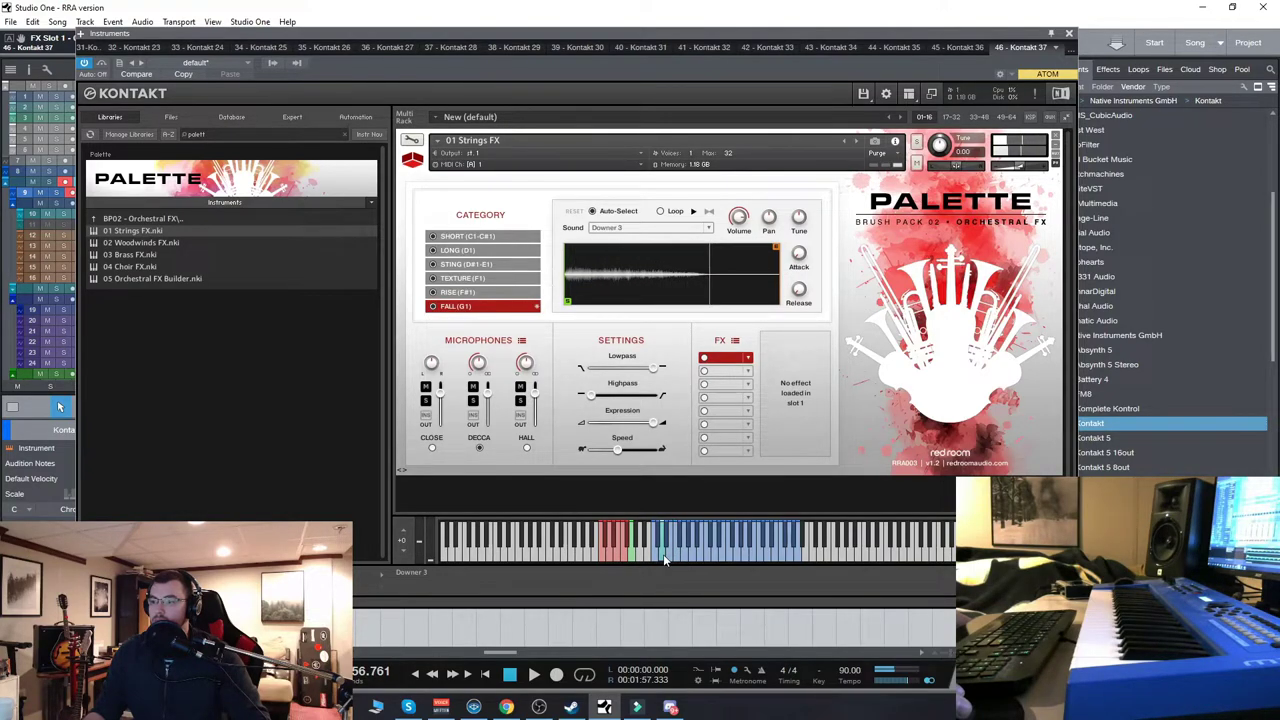
Switch 01 Strings FX to Texture and audition its sounds, including Low Moving Cluster Sustain, High Cacophonic Texture, Wide Quartertone Bend Swell and High Jitter Texture.
{"action": "left_click", "coordinate": [626, 556]}
{"action": "left_click", "coordinate": [705, 556]}
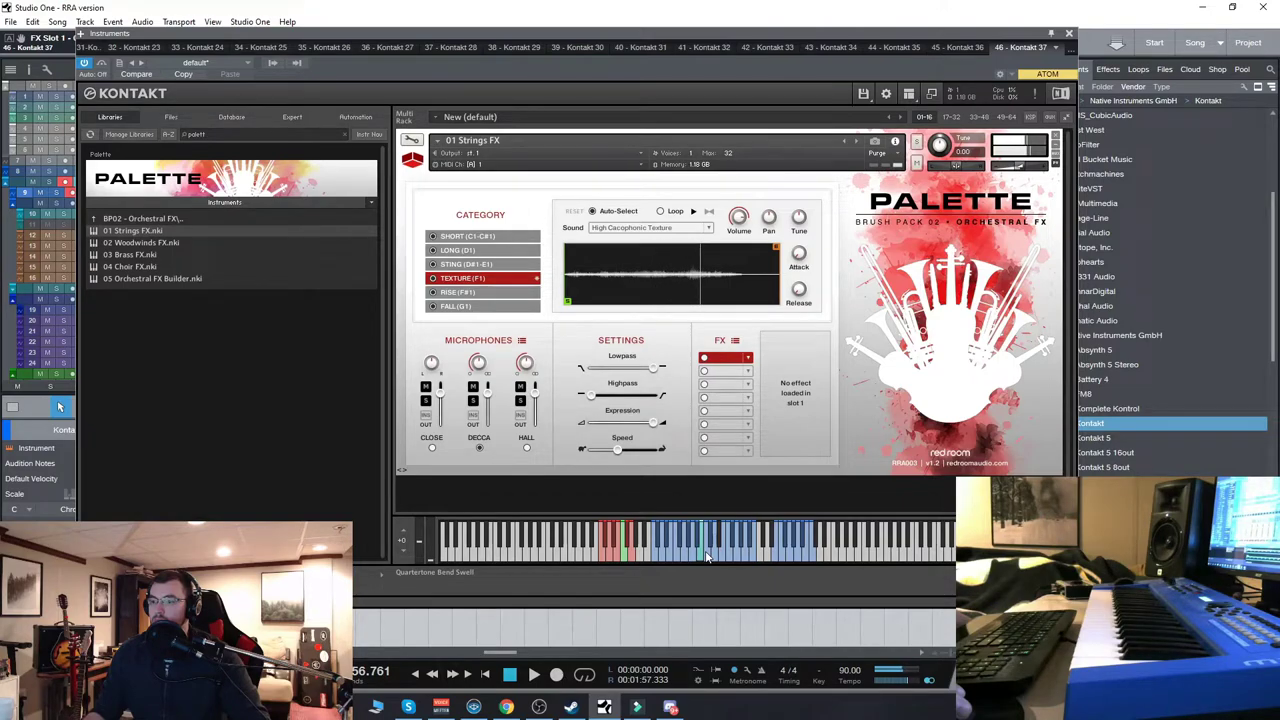
{"action": "left_click", "coordinate": [700, 228]}
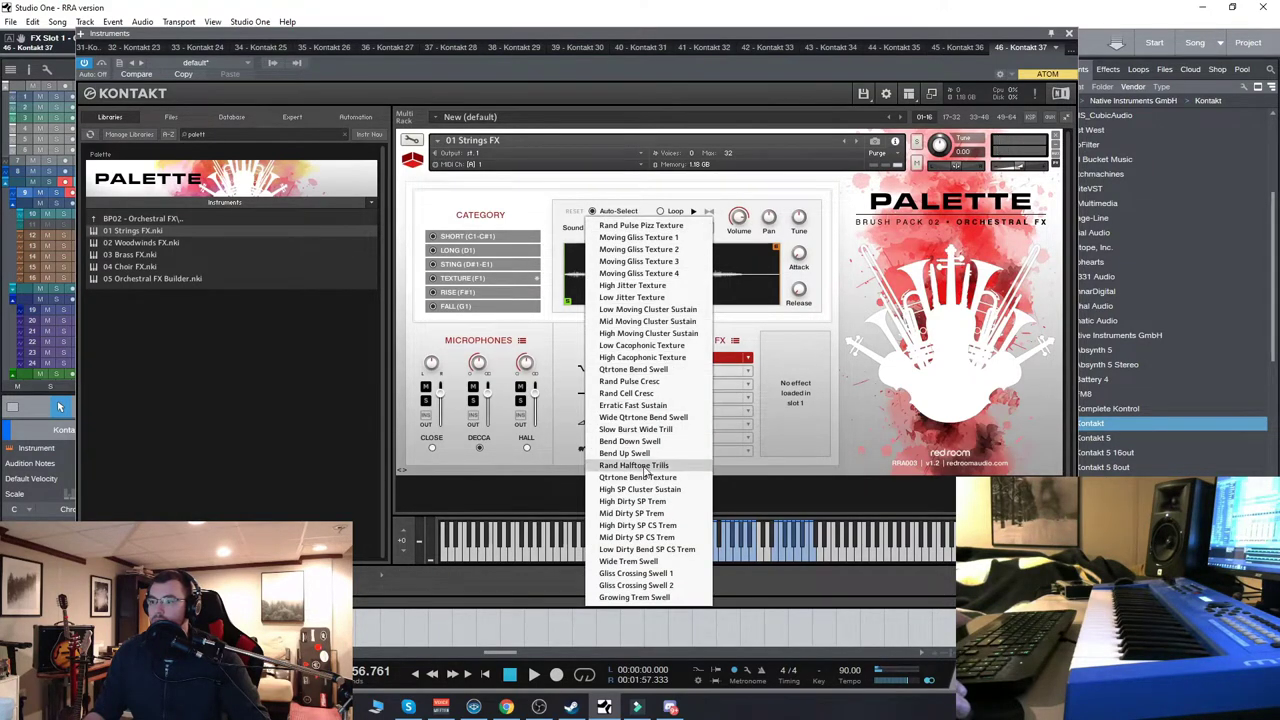
{"action": "left_click", "coordinate": [684, 558]}
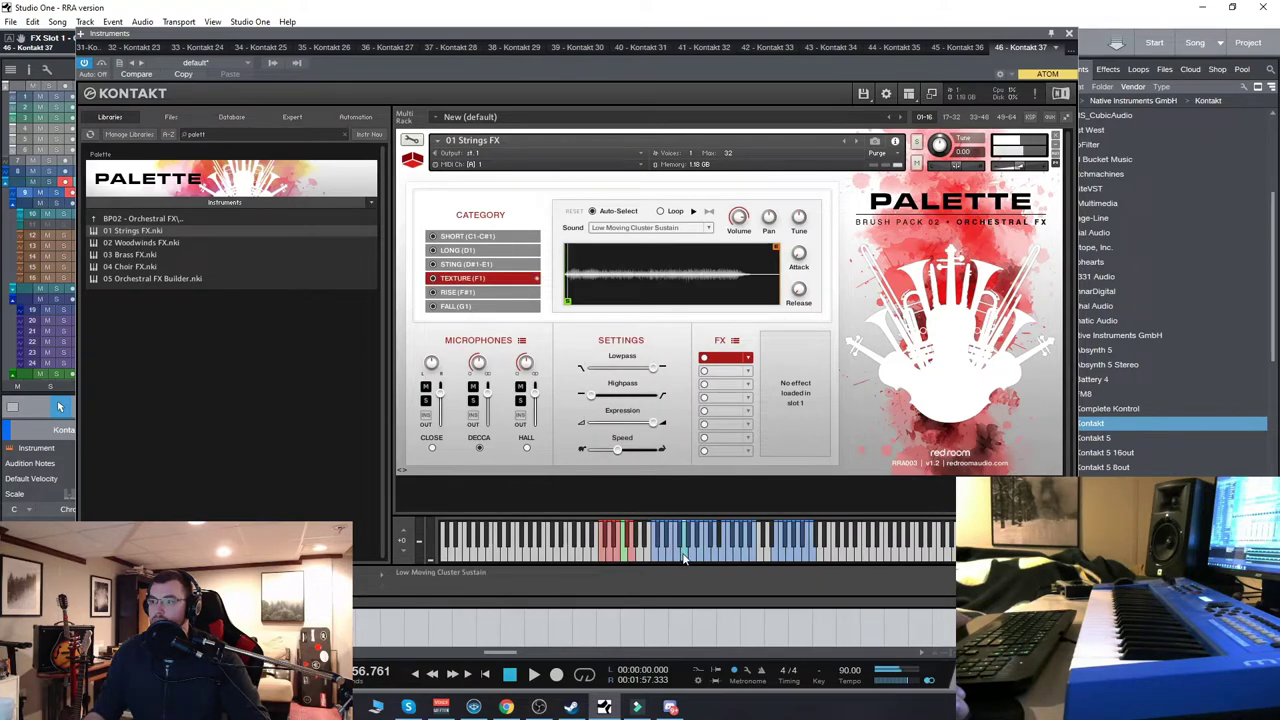
{"action": "left_click", "coordinate": [701, 560]}
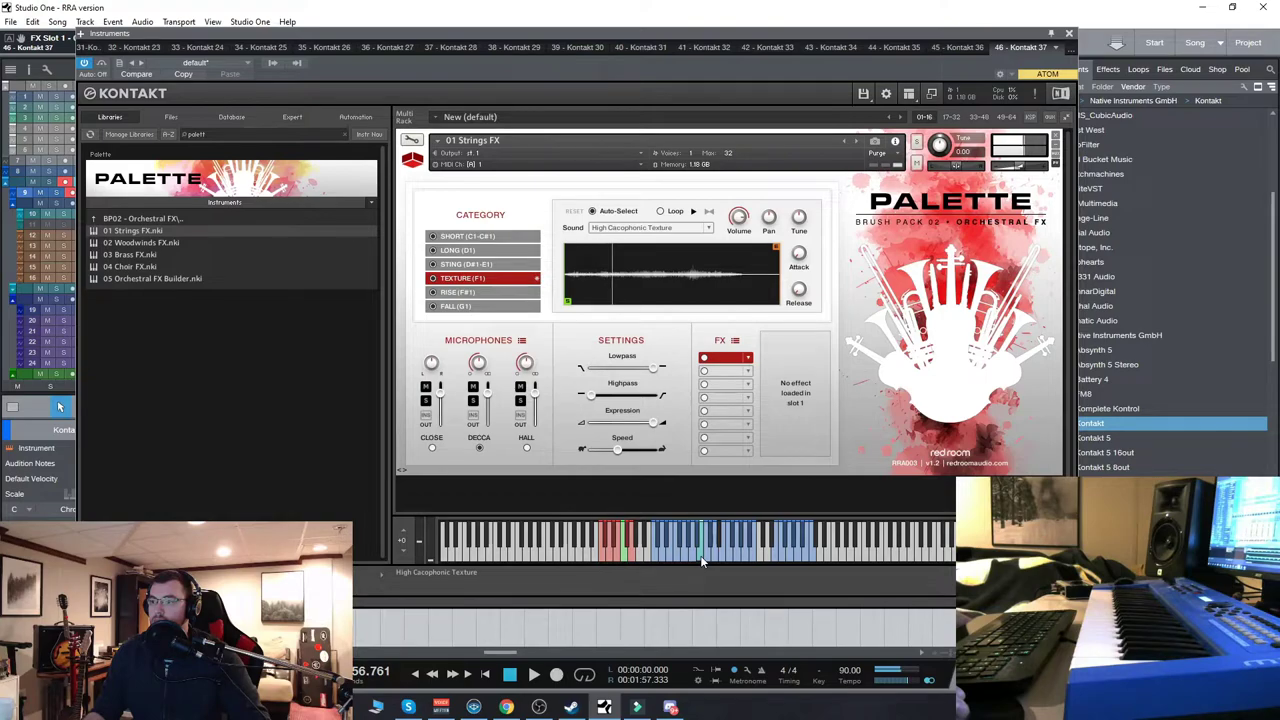
{"action": "left_click", "coordinate": [728, 557]}
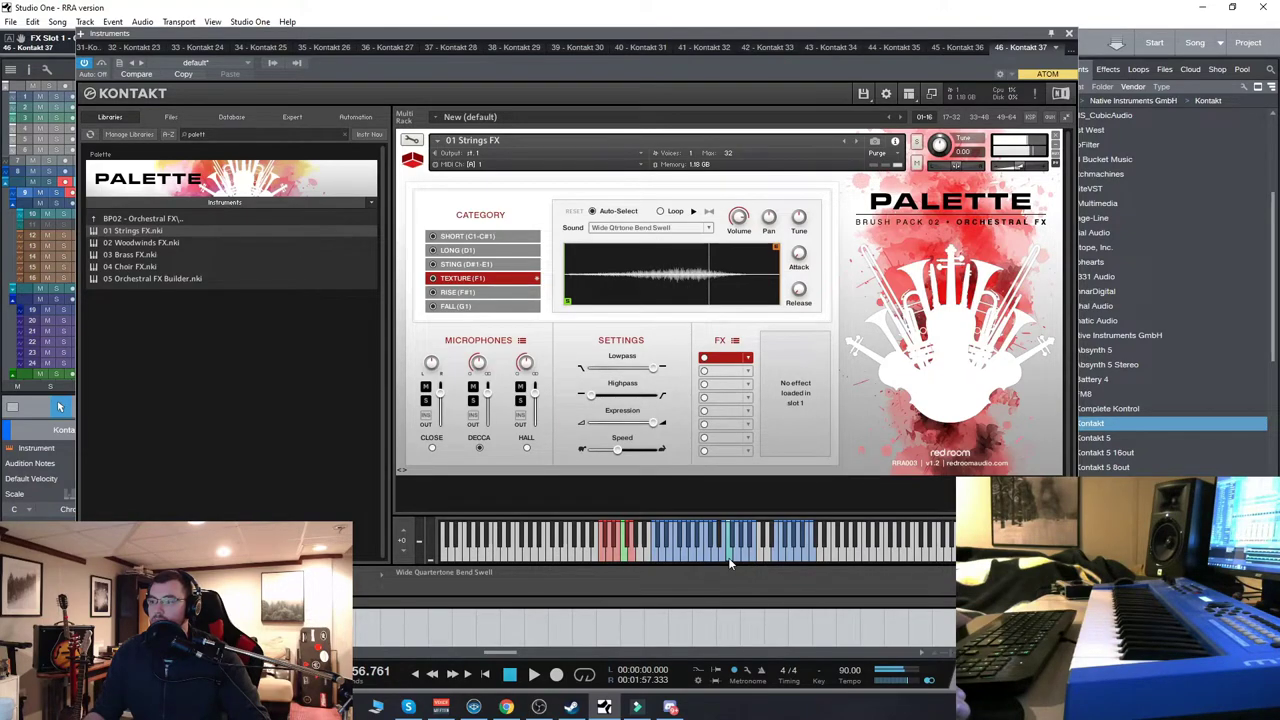
{"action": "left_click", "coordinate": [795, 560]}
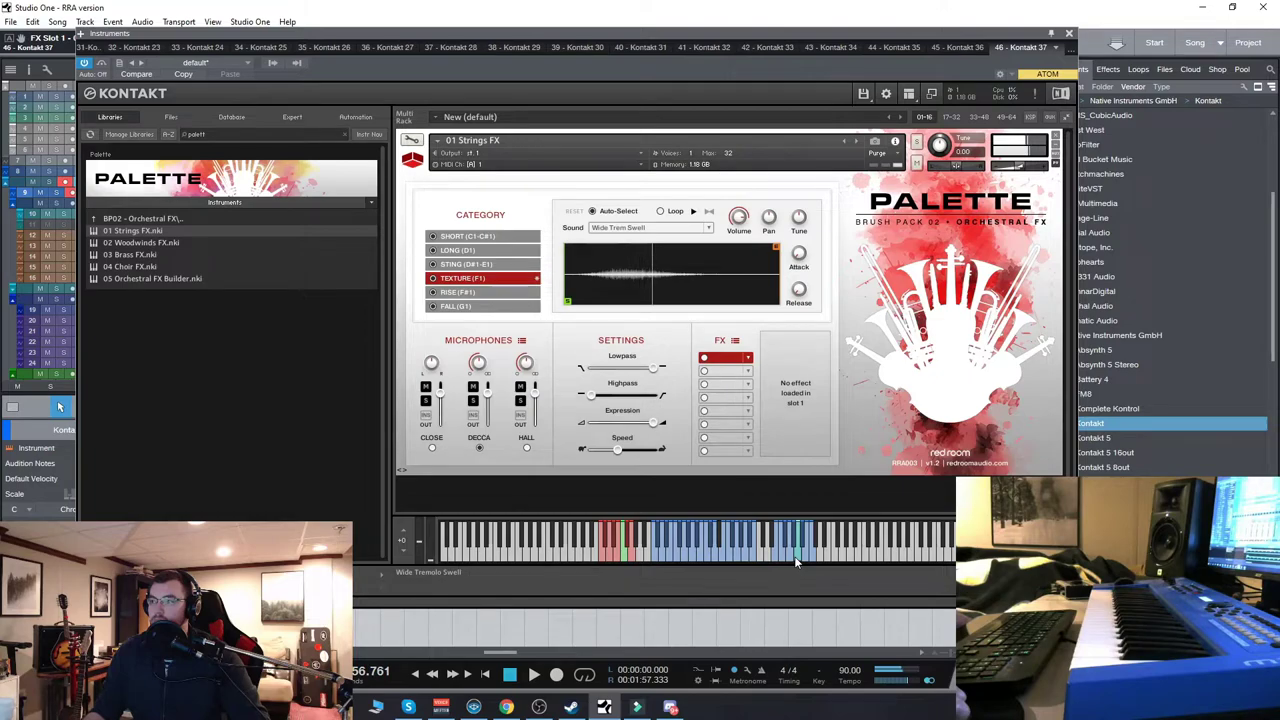
{"action": "left_click", "coordinate": [678, 556]}
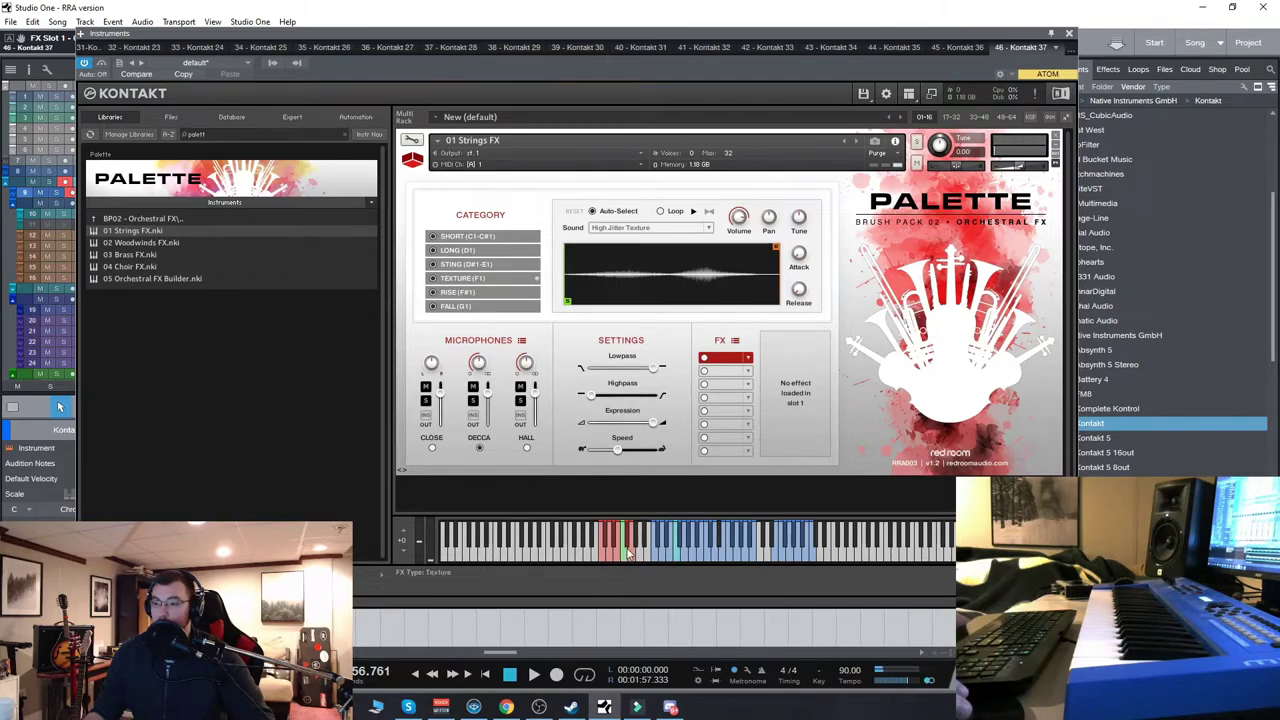
Switch 01 Strings FX to Rise and audition Wild Run Upward Crescendo, Upward Thickening Crescendo, Rising Cluster Trill Crescendo and Upward Cacophonic Trill.
{"action": "left_click", "coordinate": [628, 545]}
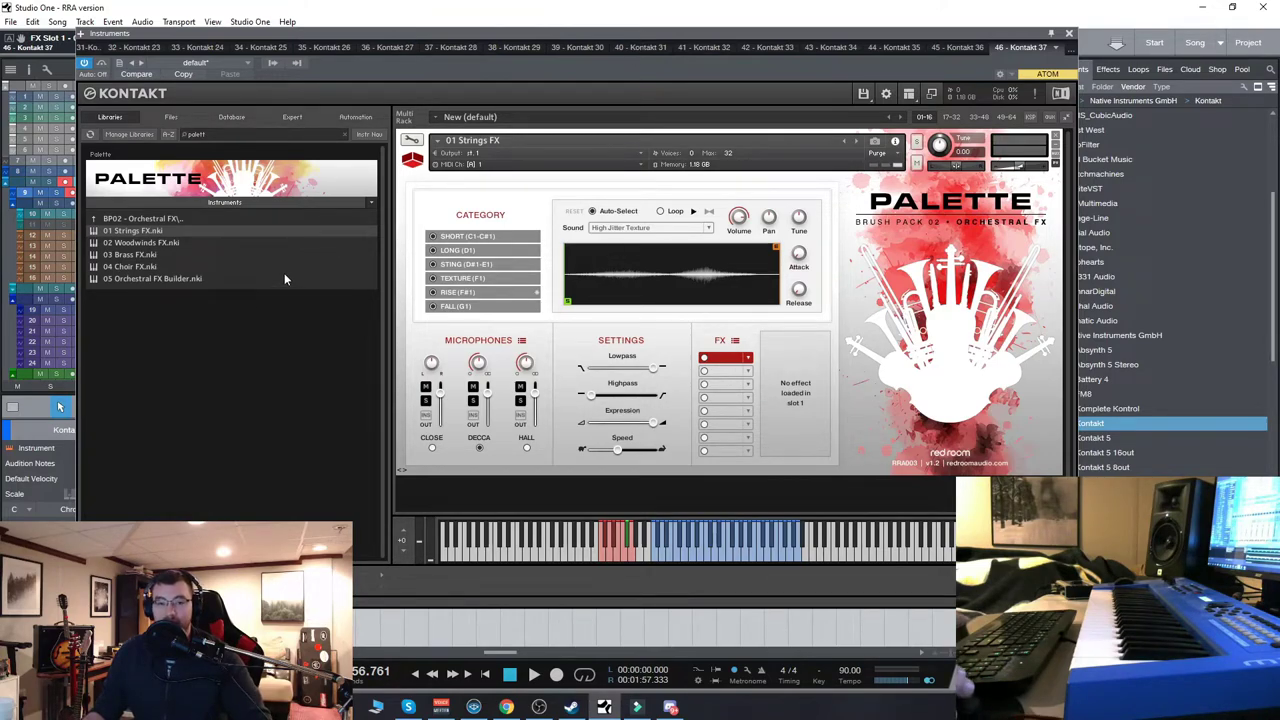
{"action": "left_click_drag", "start_coordinate": [642, 36], "coordinate": [636, 38]}
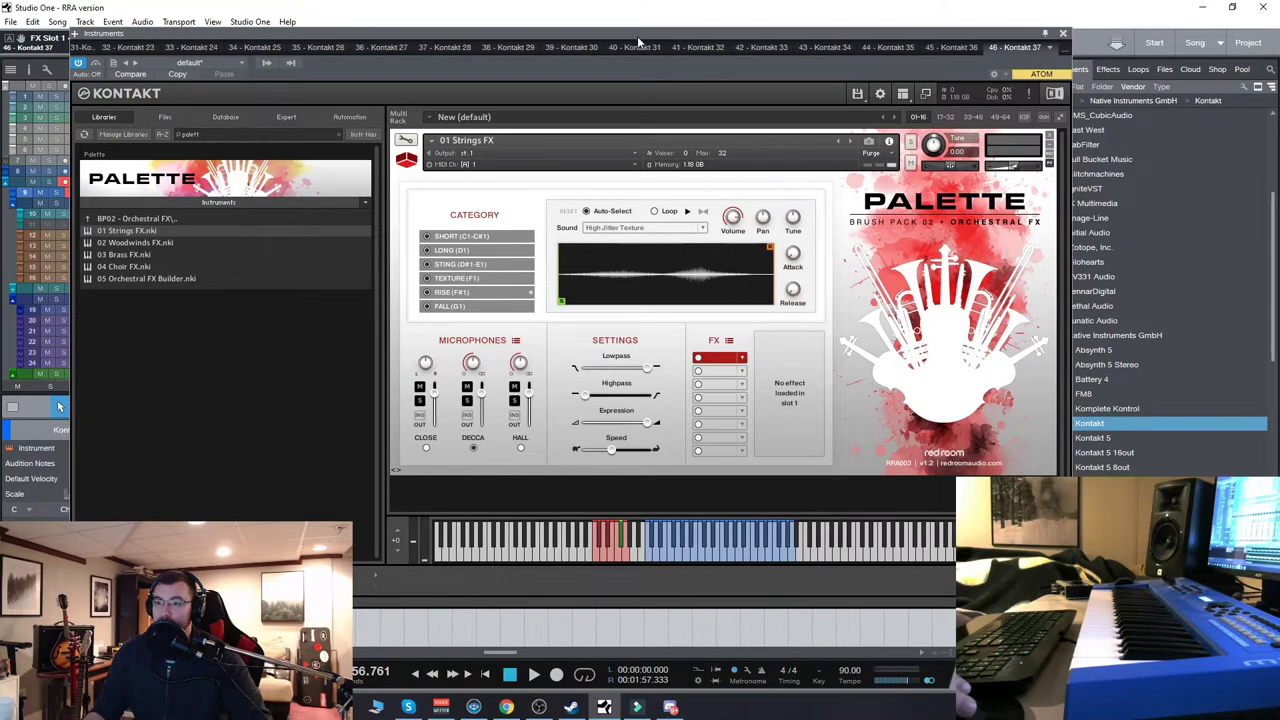
{"action": "left_click", "coordinate": [680, 560]}
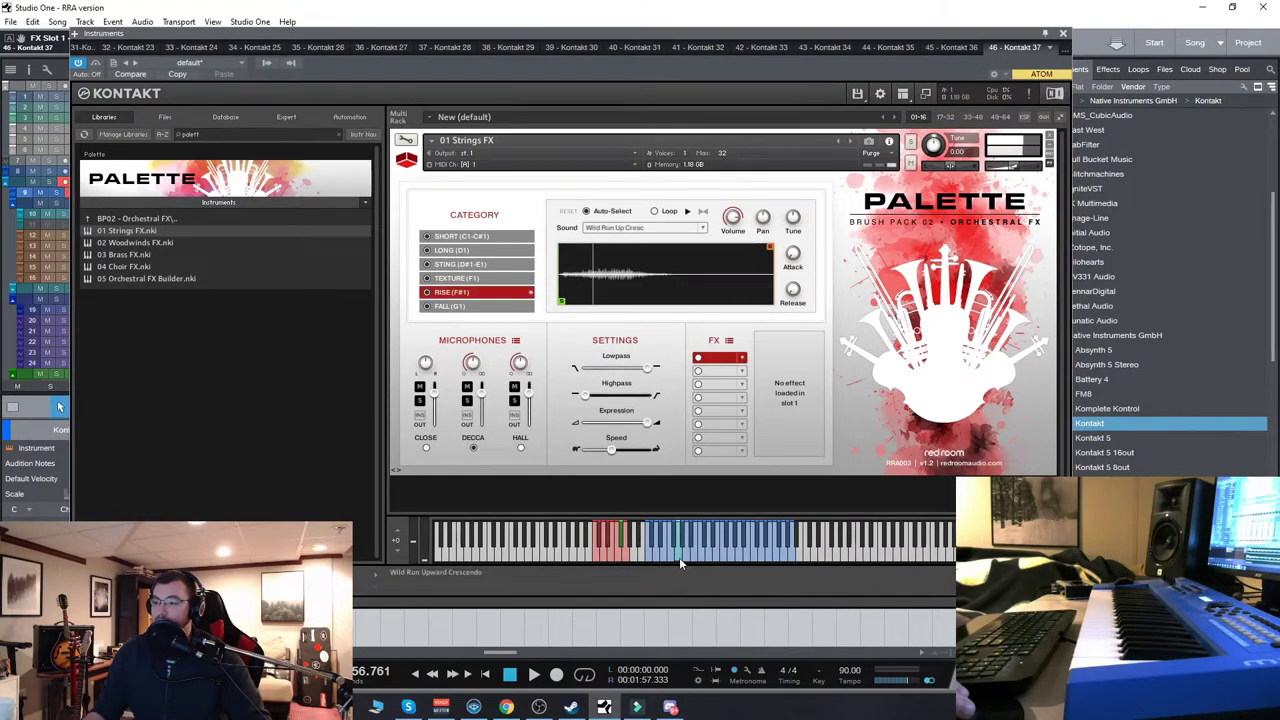
{"action": "left_click", "coordinate": [700, 561]}
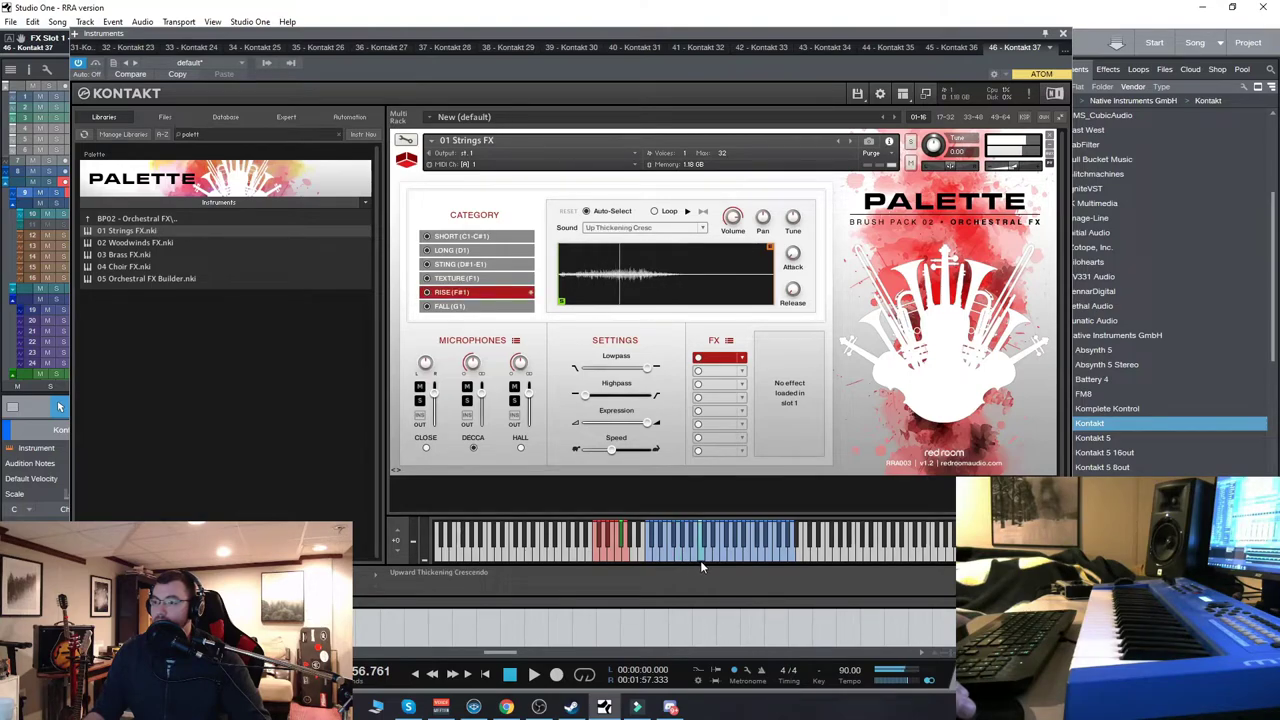
{"action": "left_click", "coordinate": [731, 555]}
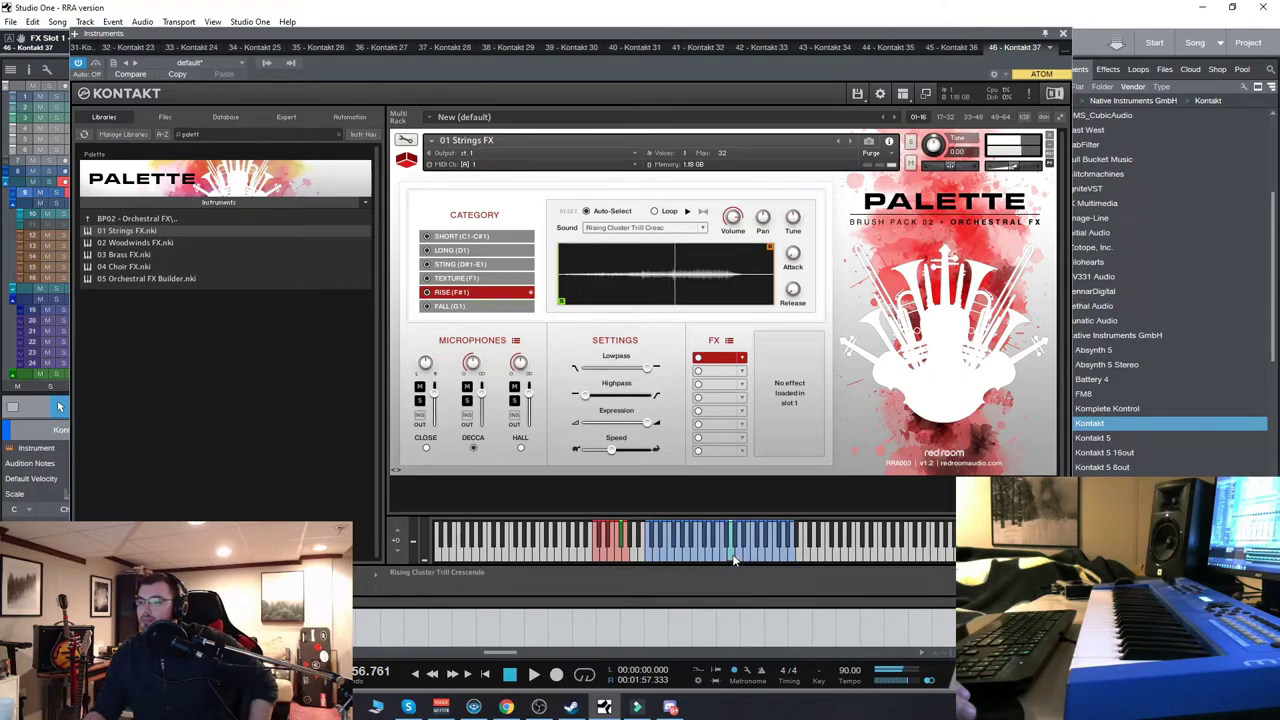
{"action": "left_click", "coordinate": [767, 556]}
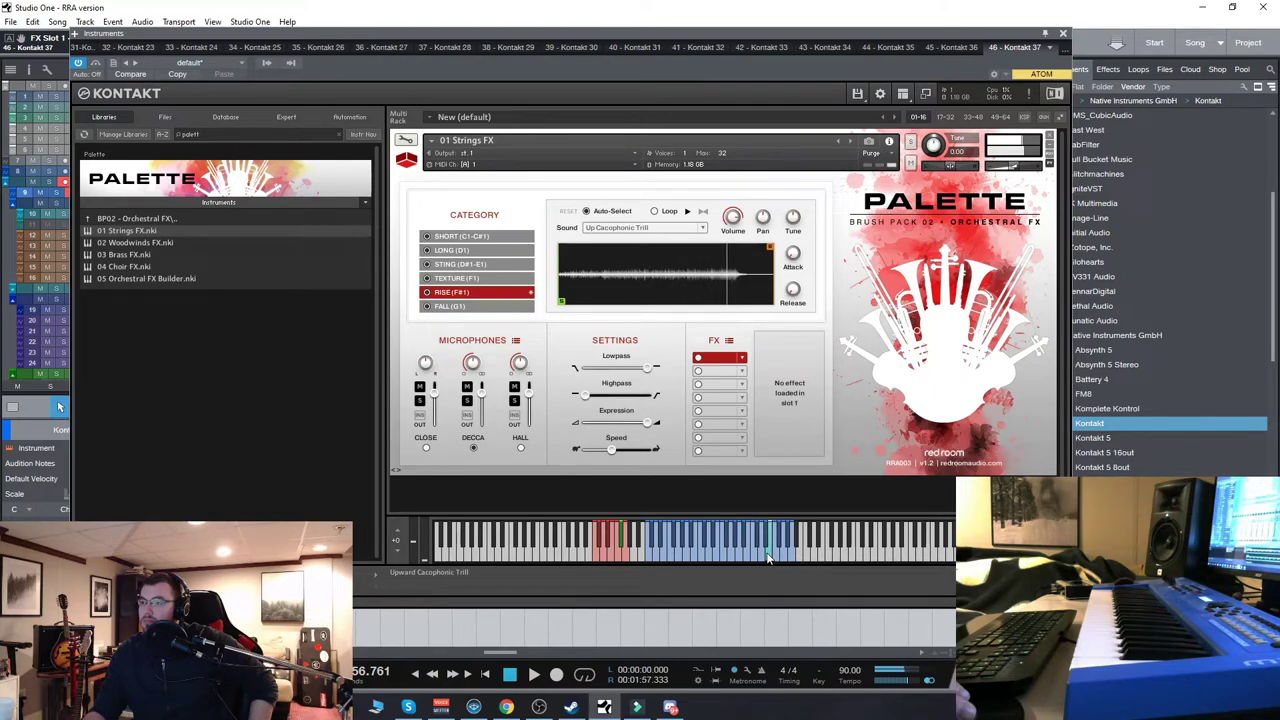
Audition Sting sounds of 01 Strings FX, including Erratic Pizzicato, Marcato Cluster Trill and Sul Pont Quartertone Bend Swell, and close the instrument window.
{"action": "left_click", "coordinate": [614, 556]}
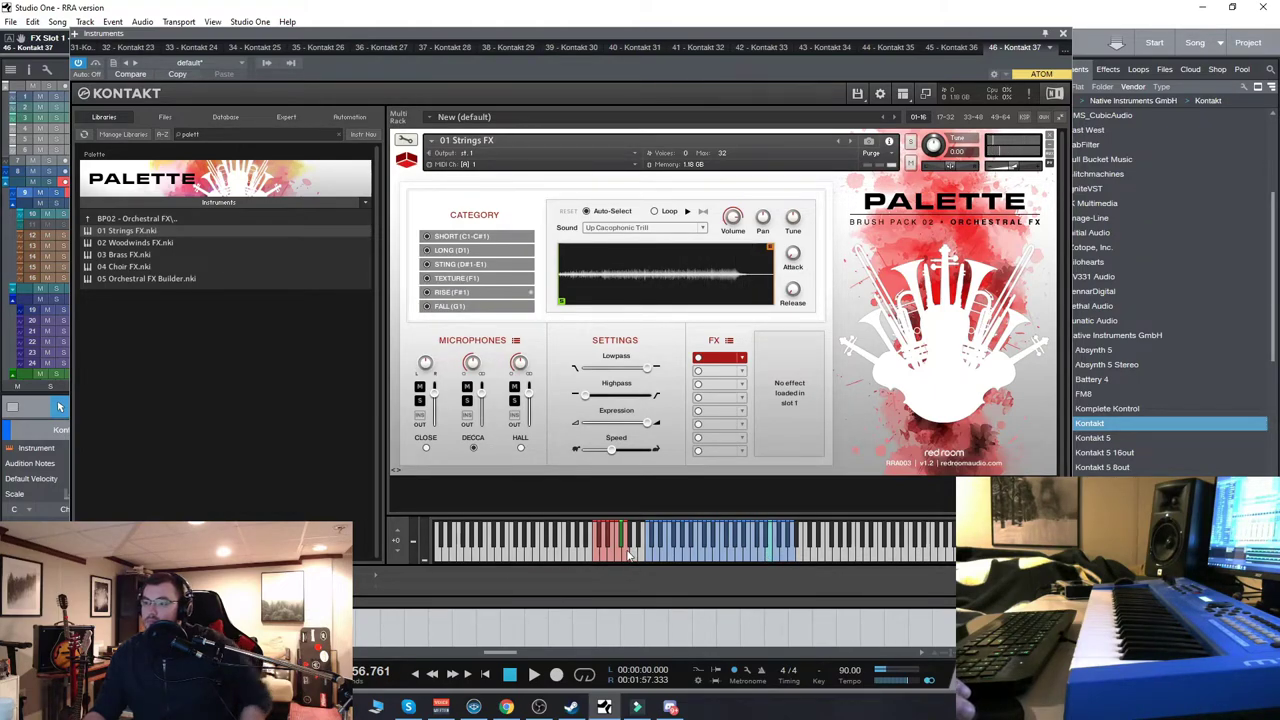
{"action": "left_click", "coordinate": [743, 554]}
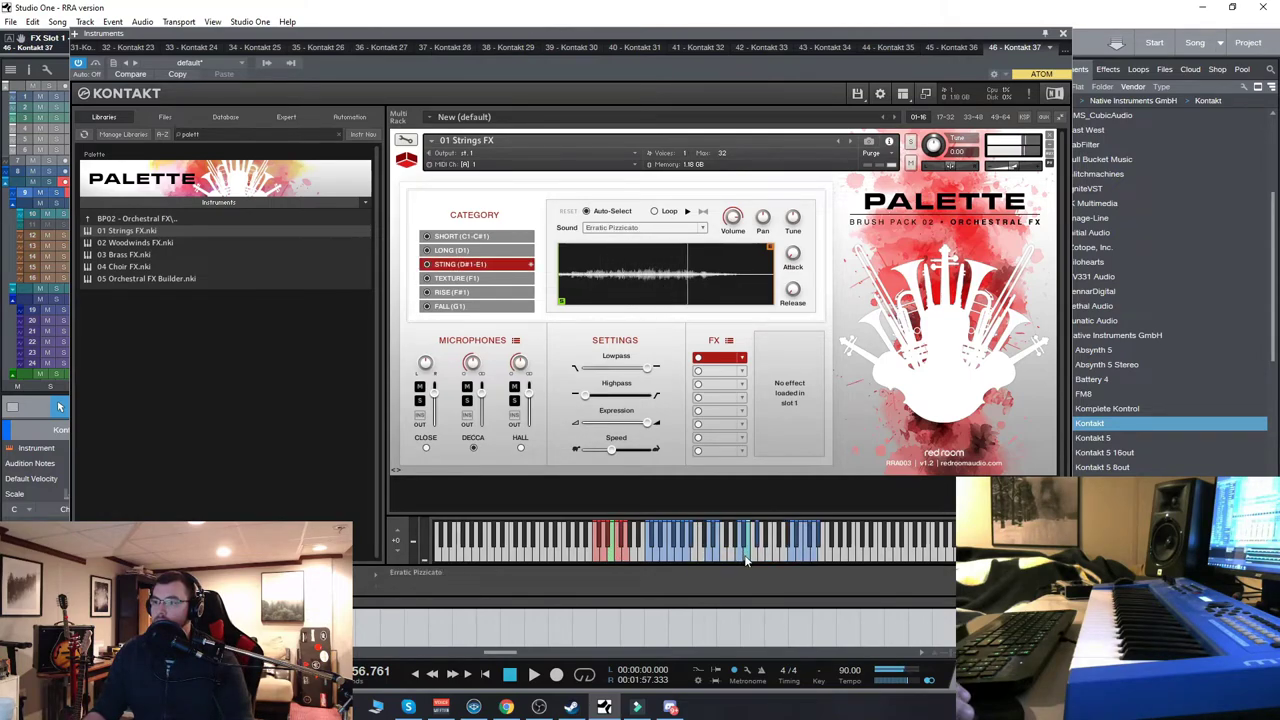
{"action": "left_click", "coordinate": [673, 556]}
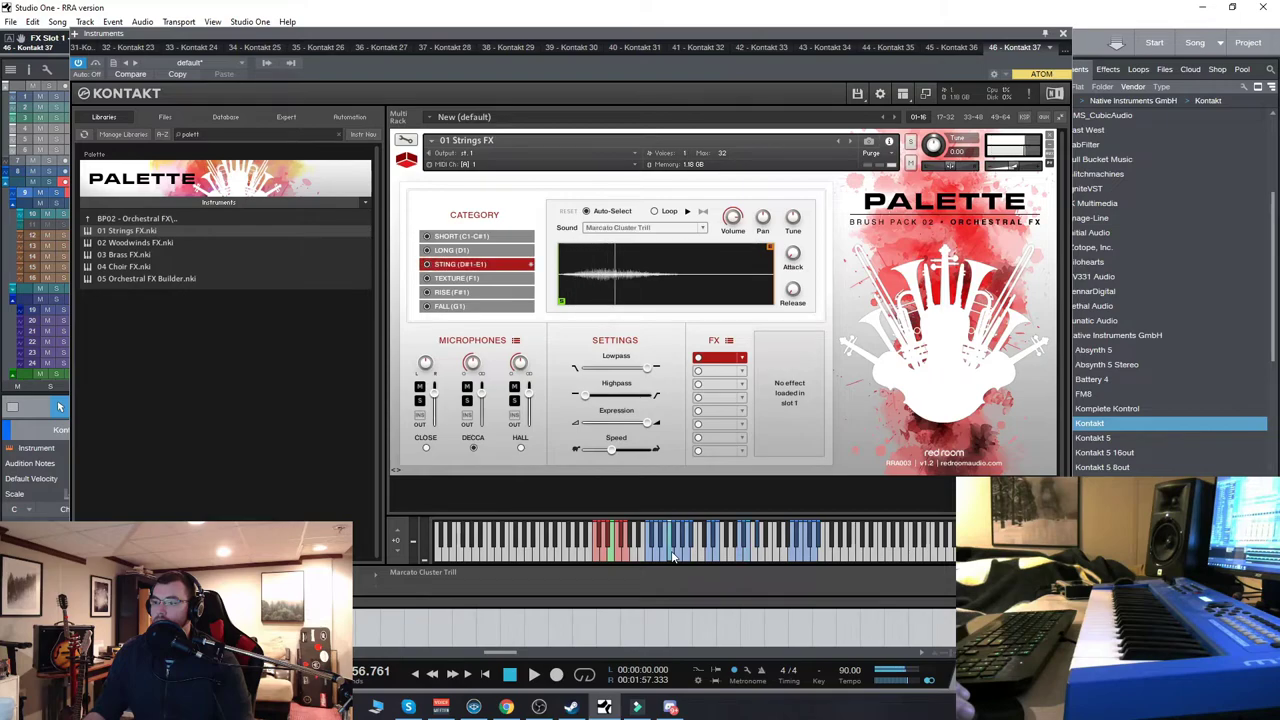
{"action": "left_click", "coordinate": [655, 556]}
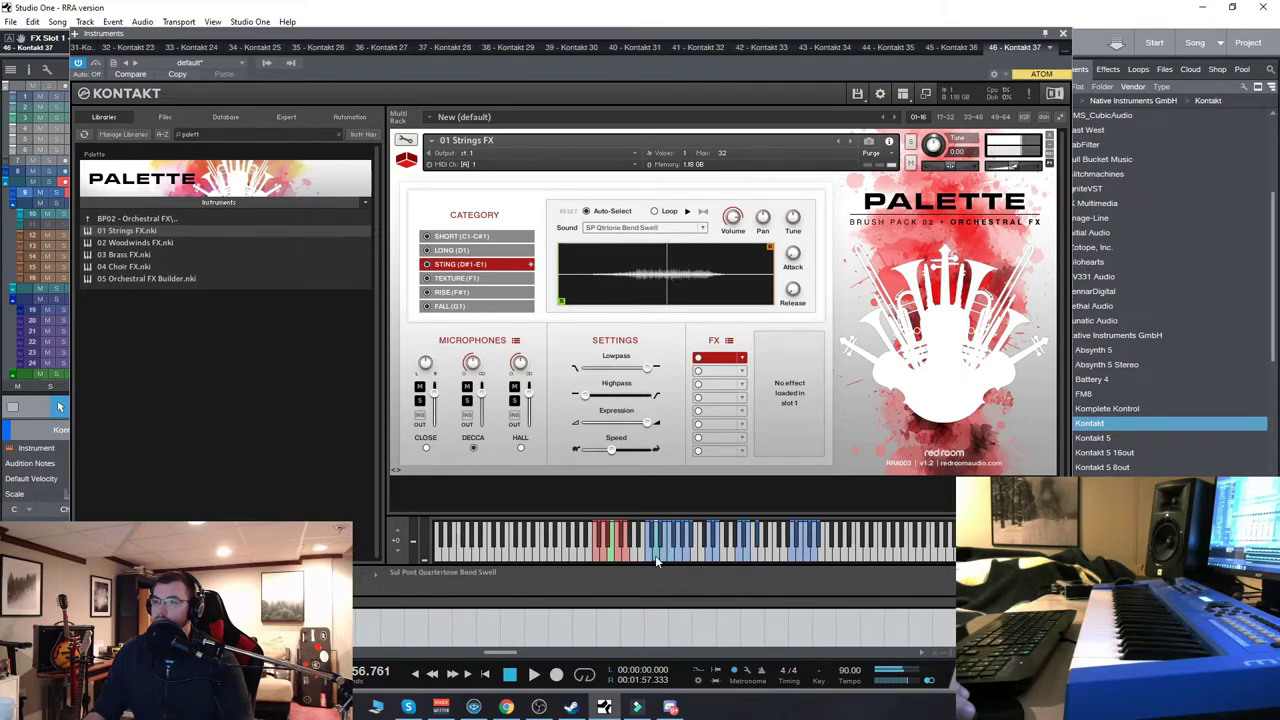
{"action": "left_click", "coordinate": [651, 558]}
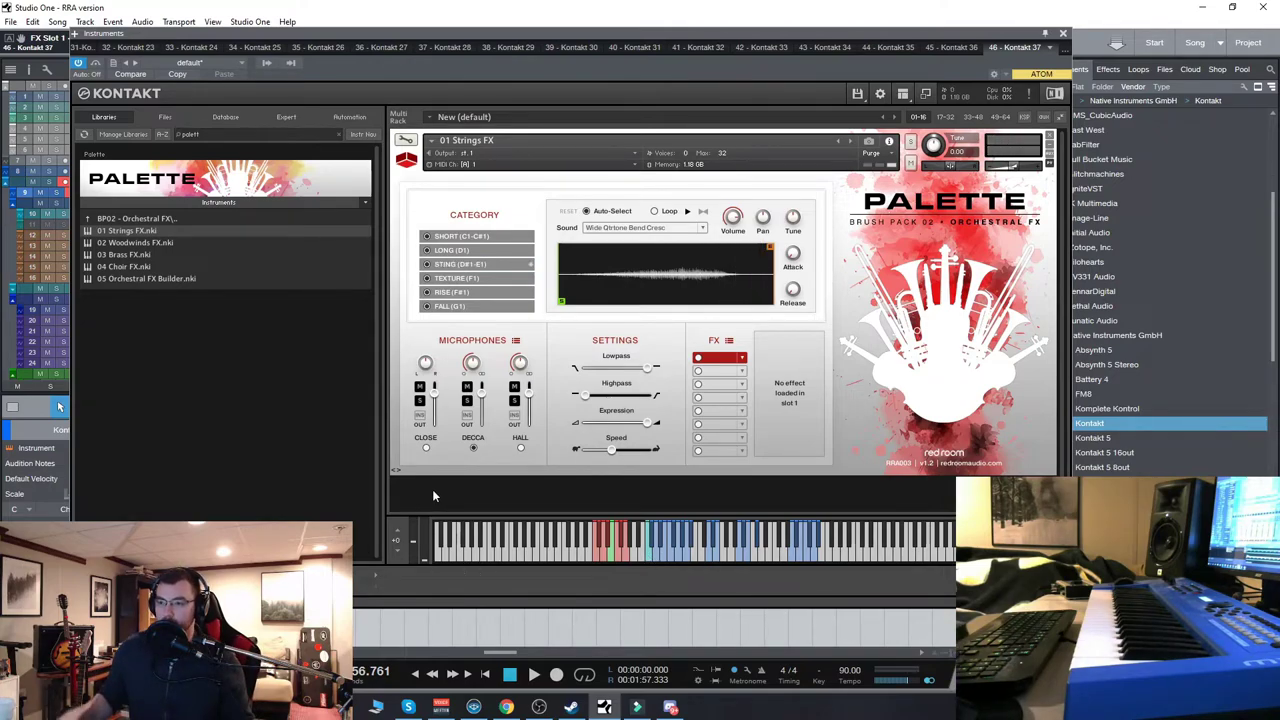
{"action": "left_click", "coordinate": [1063, 34]}
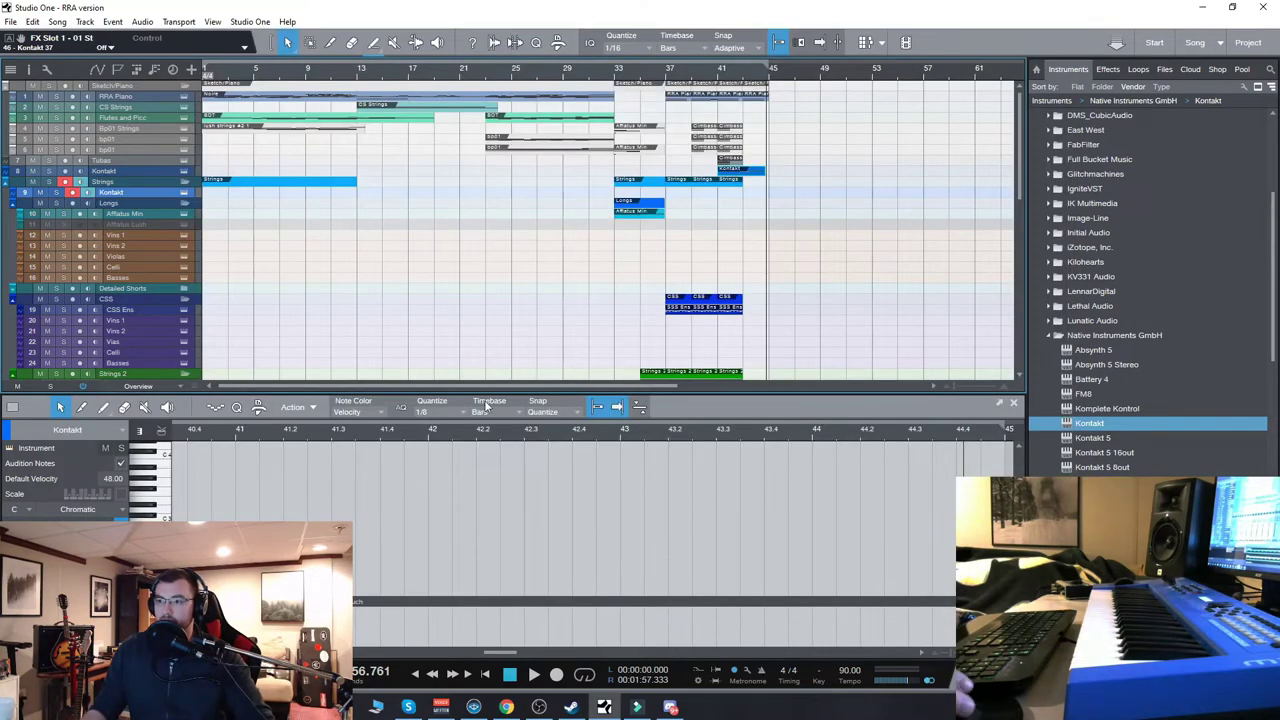